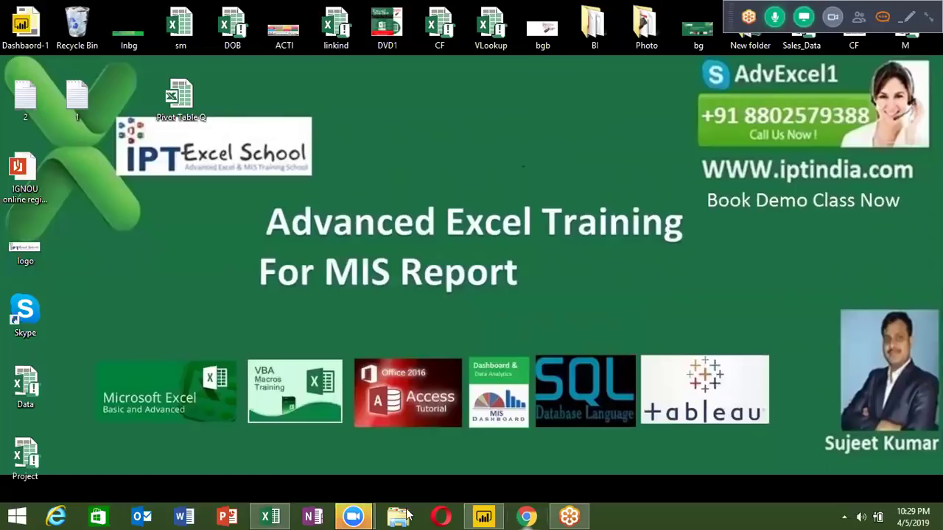
Insert a PivotTable from the sales data on a new worksheet
{"action": "left_click", "coordinate": [271, 516]}
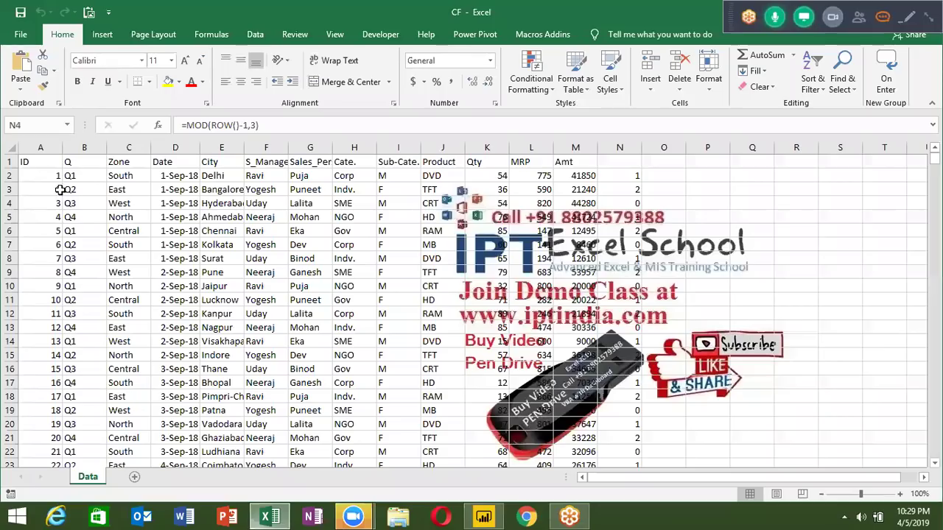
{"action": "left_click", "coordinate": [48, 158]}
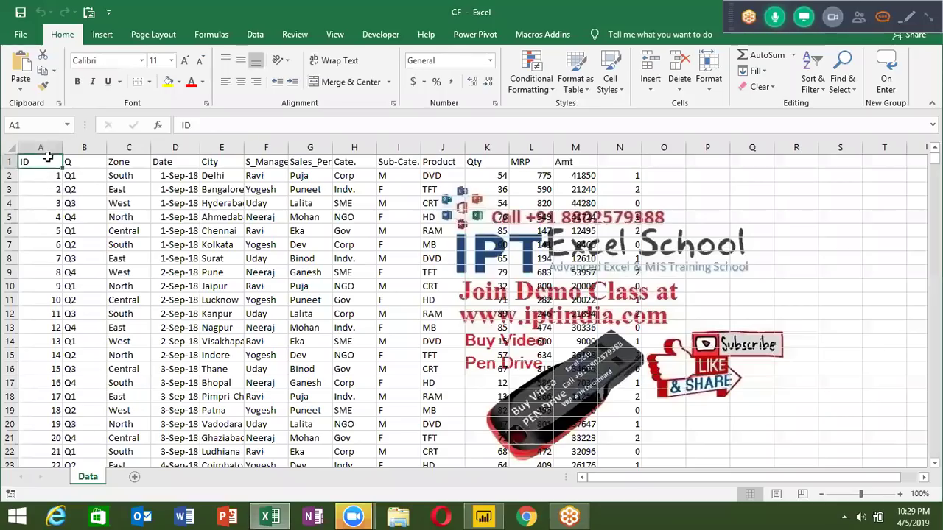
{"action": "left_click", "coordinate": [102, 35]}
{"action": "left_click", "coordinate": [33, 69]}
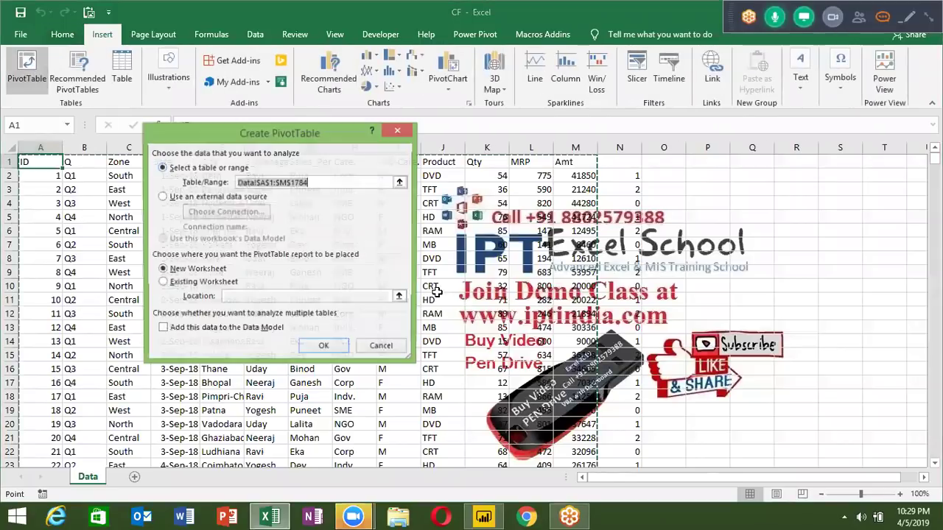
{"action": "left_click", "coordinate": [320, 350]}
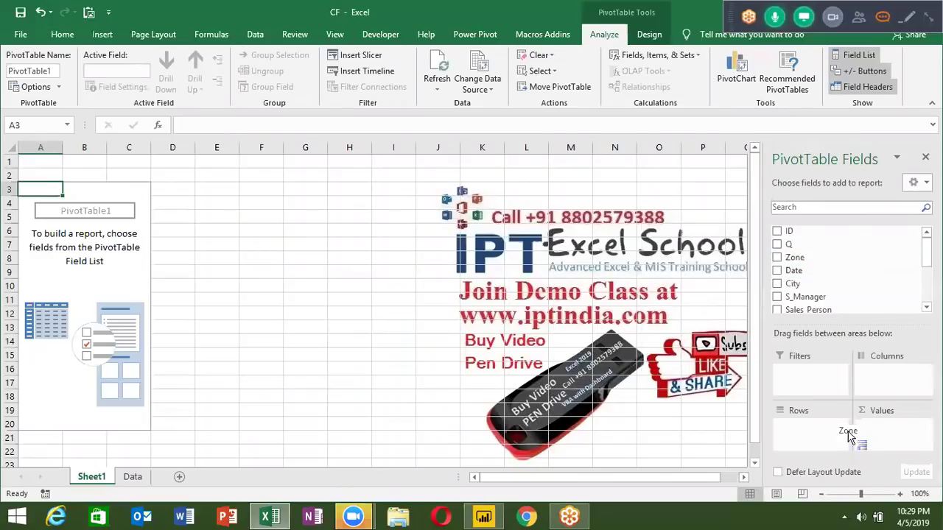
Put Zone in Rows and Amt in Values, totalling 45489257 across five zones
{"action": "left_click_drag", "start_coordinate": [824, 259], "coordinate": [817, 434]}
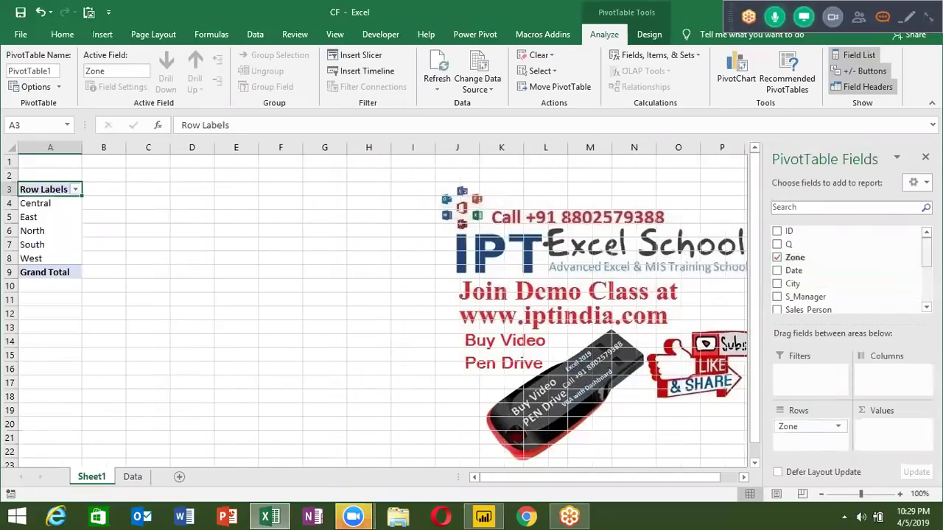
{"action": "scroll", "coordinate": [884, 273], "scroll_direction": "down", "scroll_amount": 3}
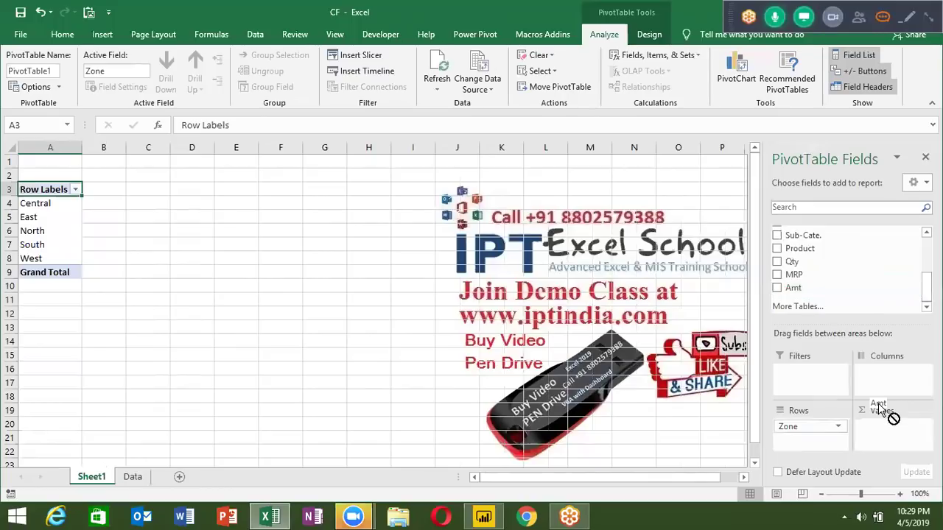
{"action": "left_click_drag", "start_coordinate": [831, 289], "coordinate": [885, 431]}
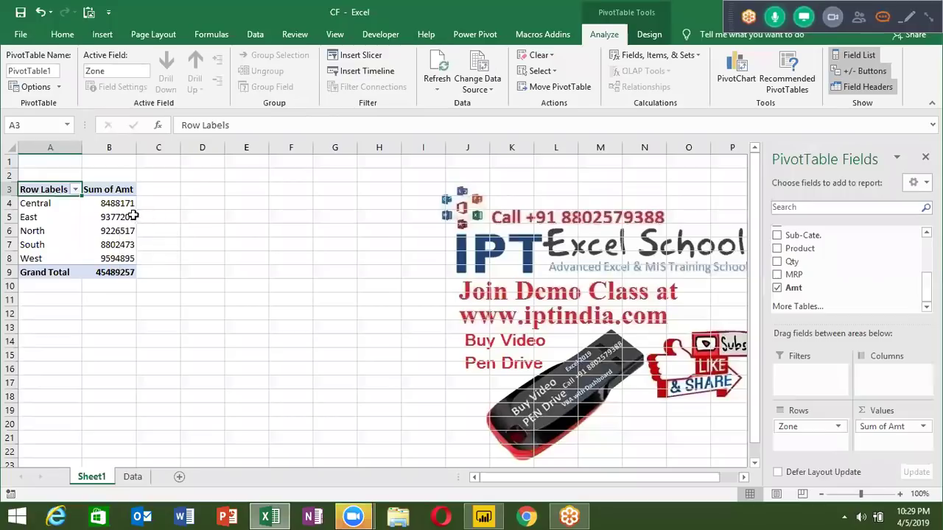
{"action": "left_click", "coordinate": [122, 205]}
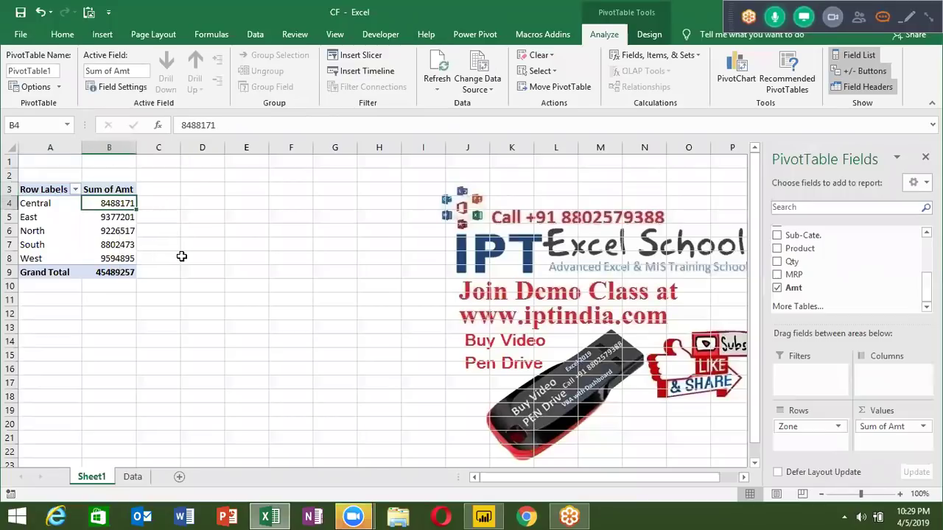
Add Amt to the Values area a second time as Sum of Amt2
{"action": "mouse_move", "coordinate": [793, 287]}
{"action": "left_mouse_down"}
{"action": "mouse_move", "coordinate": [917, 387]}
{"action": "mouse_move", "coordinate": [907, 442]}
{"action": "left_mouse_up"}
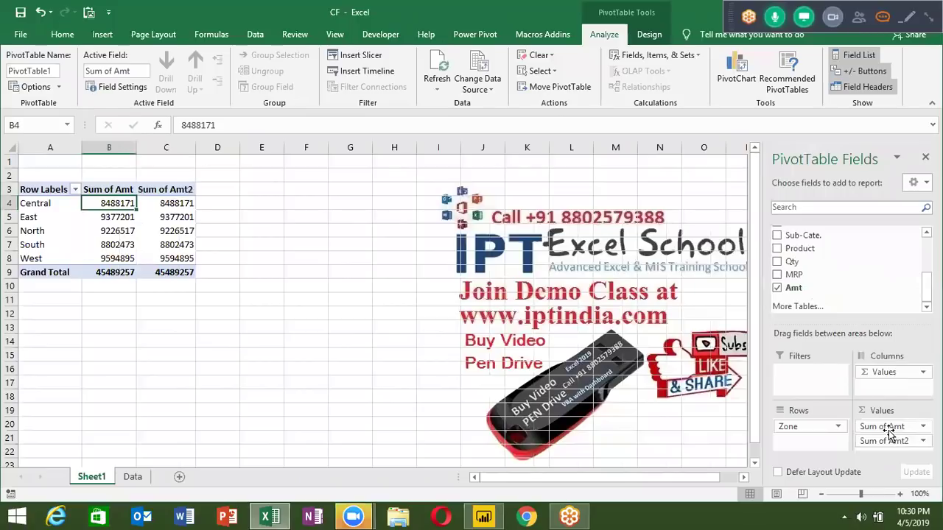
{"action": "left_click", "coordinate": [922, 440]}
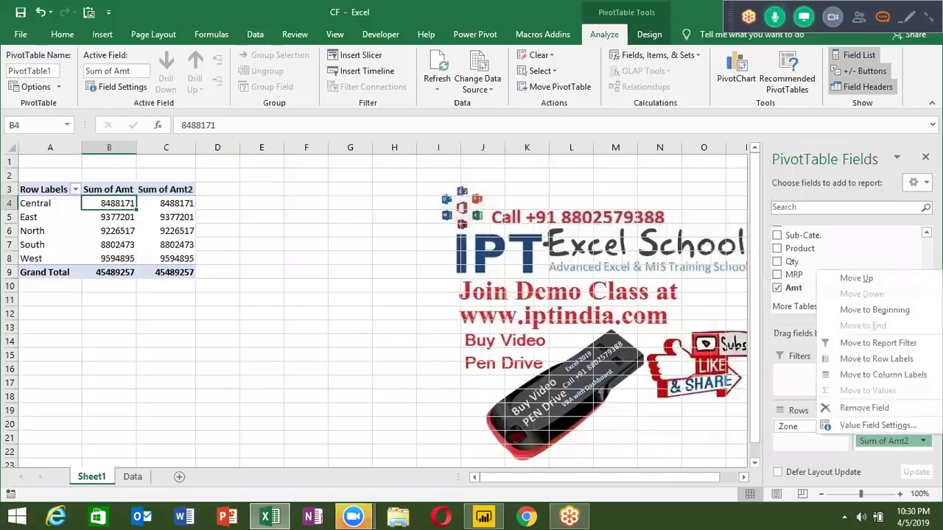
{"action": "left_click", "coordinate": [869, 422]}
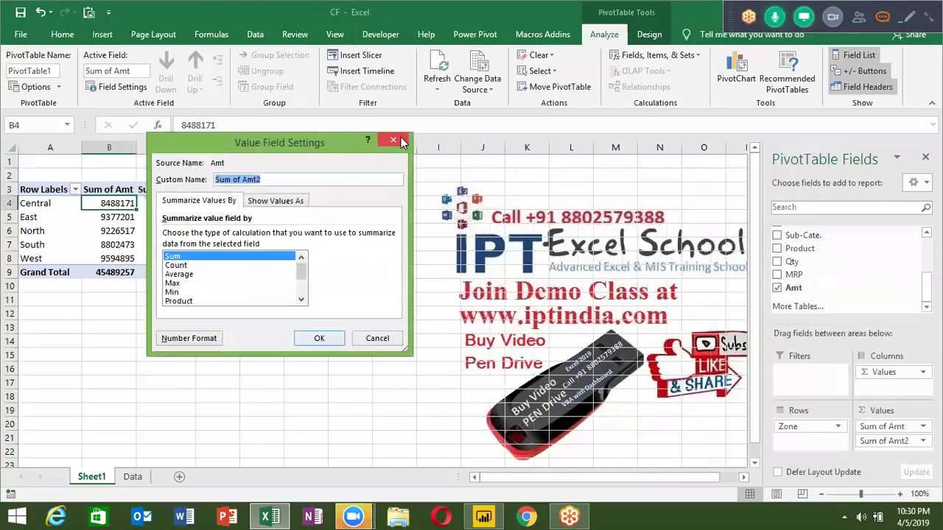
{"action": "left_click", "coordinate": [393, 140]}
Set Sum of Amt2 to show values as Running Total In by Zone
{"action": "left_click", "coordinate": [923, 440]}
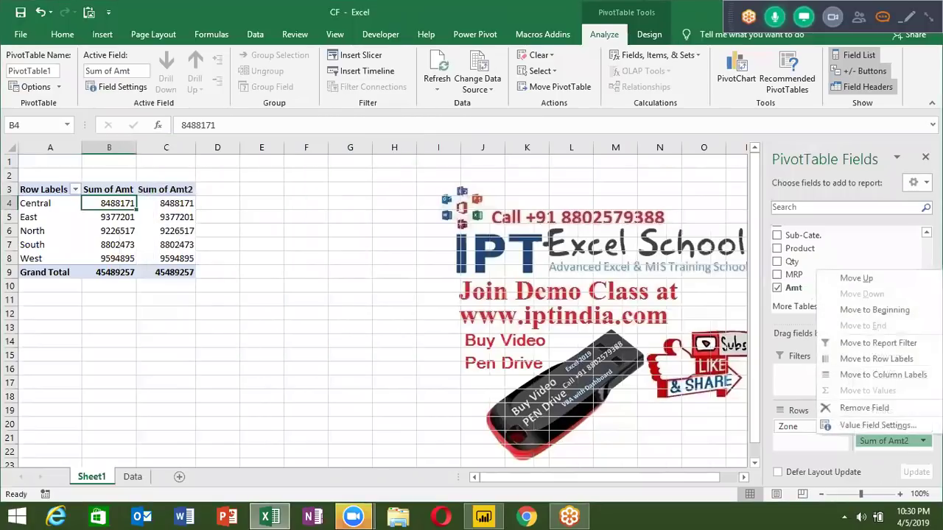
{"action": "left_click", "coordinate": [869, 425]}
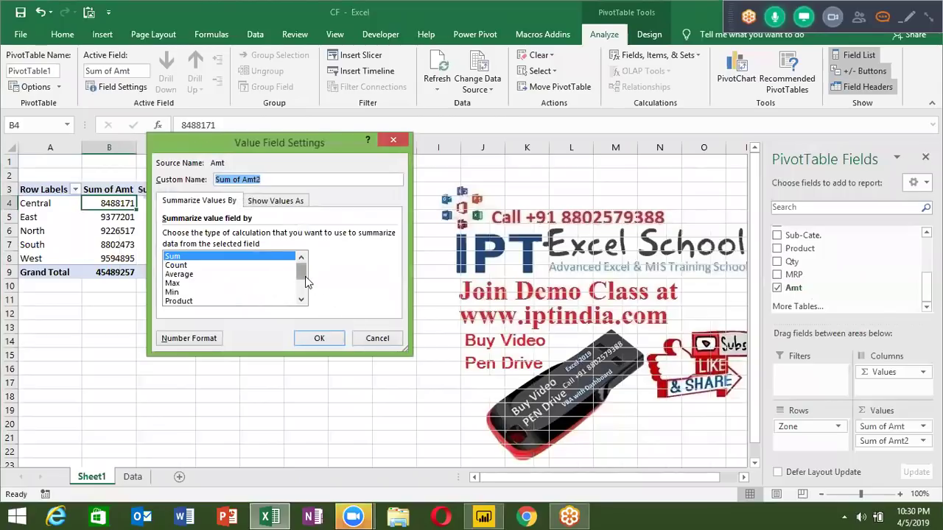
{"action": "double_click", "coordinate": [301, 299]}
{"action": "scroll", "coordinate": [301, 280], "scroll_direction": "up", "scroll_amount": 2}
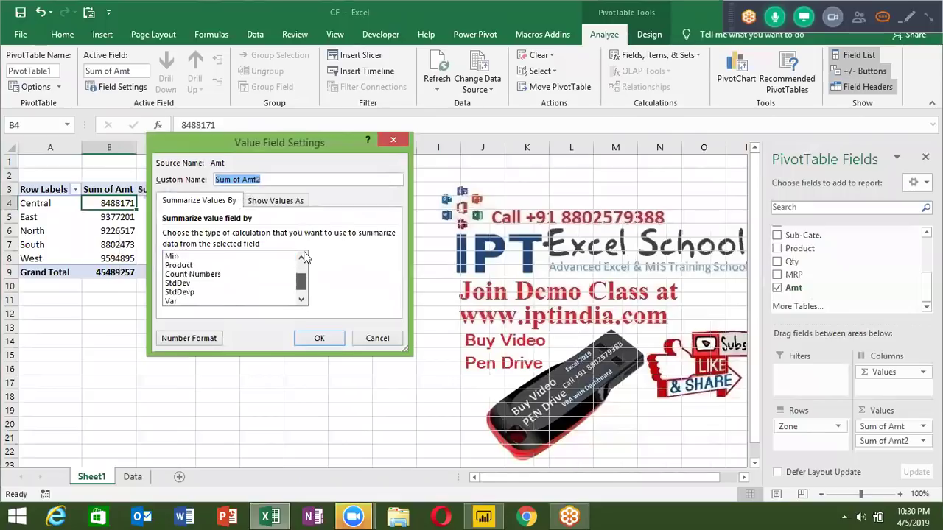
{"action": "left_click", "coordinate": [275, 203]}
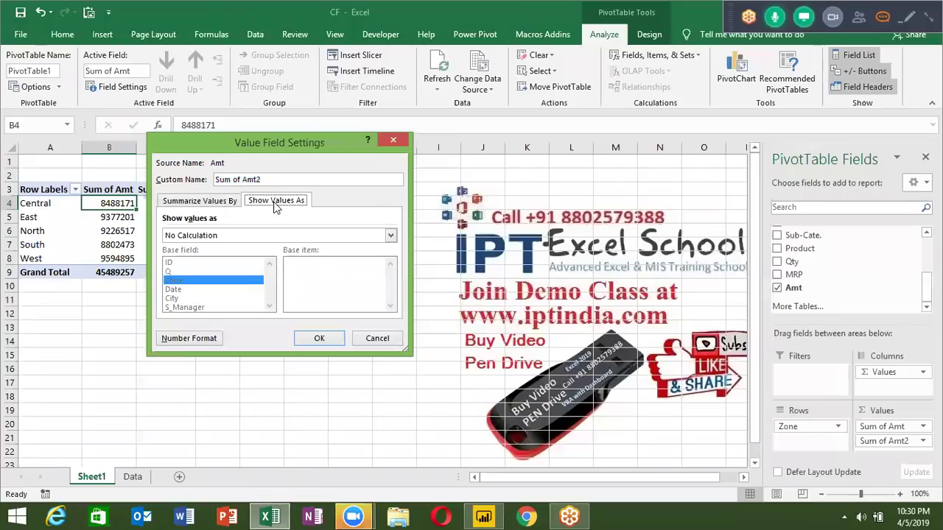
{"action": "left_click", "coordinate": [234, 235]}
{"action": "scroll", "coordinate": [263, 265], "scroll_direction": "down", "scroll_amount": 1}
{"action": "scroll", "coordinate": [261, 269], "scroll_direction": "down", "scroll_amount": 1}
{"action": "scroll", "coordinate": [259, 272], "scroll_direction": "down", "scroll_amount": 1}
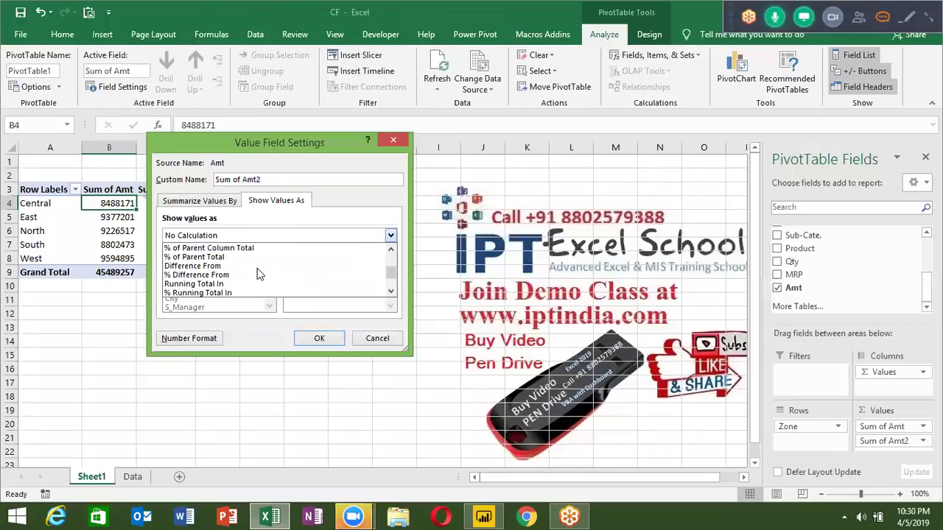
{"action": "left_click", "coordinate": [249, 284]}
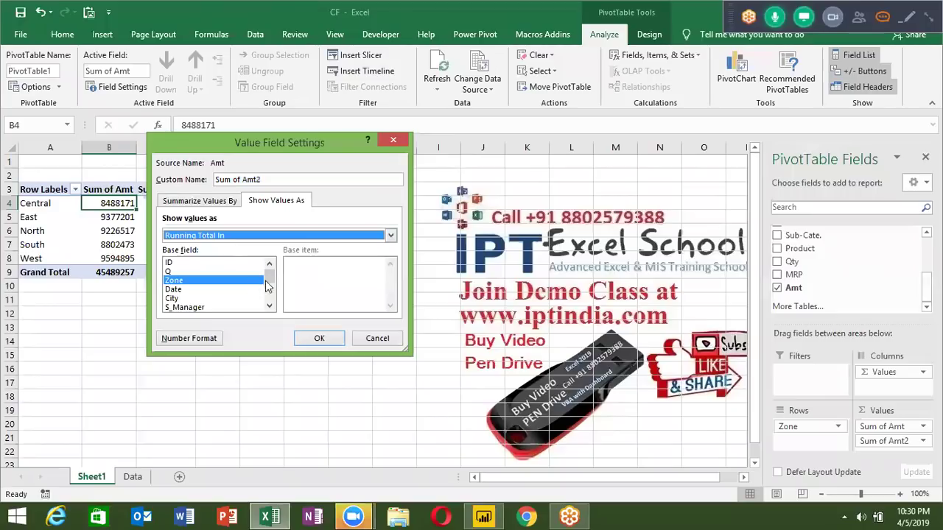
{"action": "left_click", "coordinate": [318, 340]}
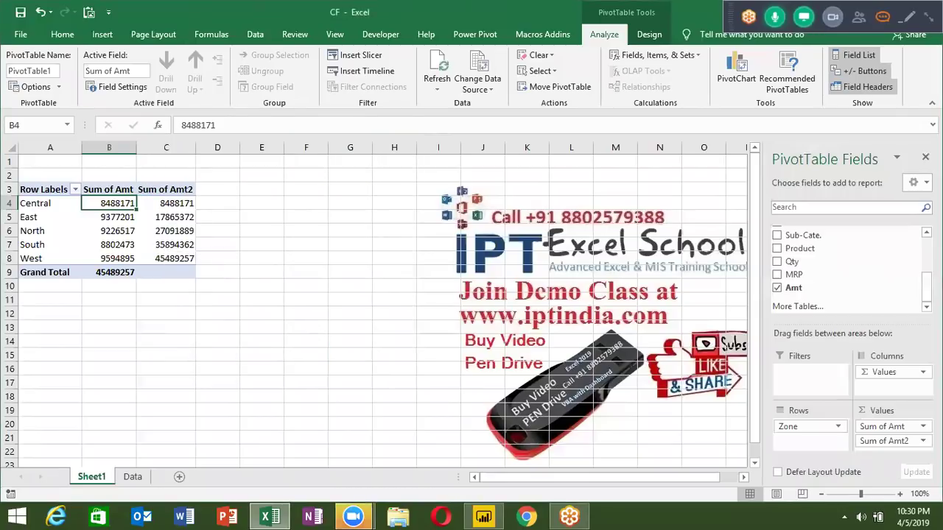
Change Sum of Amt2's display to % Running Total In by Zone
{"action": "left_click", "coordinate": [921, 440]}
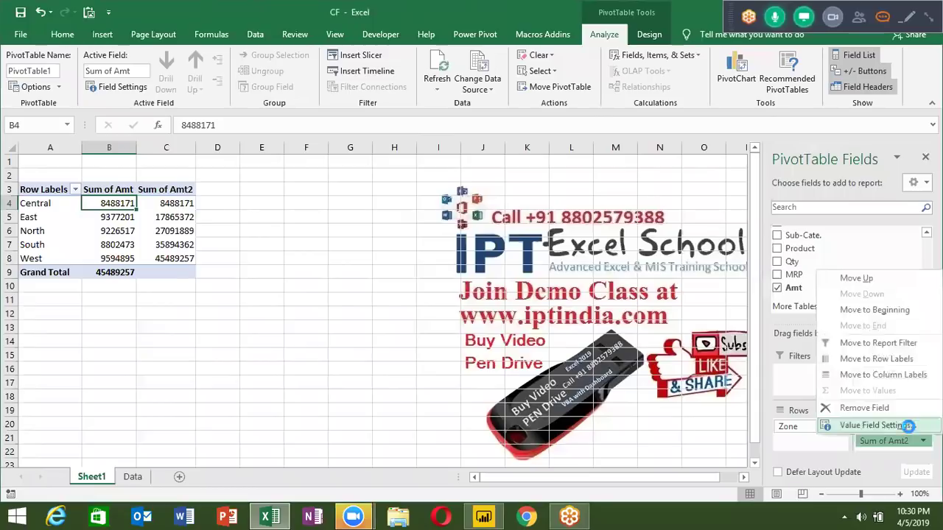
{"action": "left_click", "coordinate": [296, 201]}
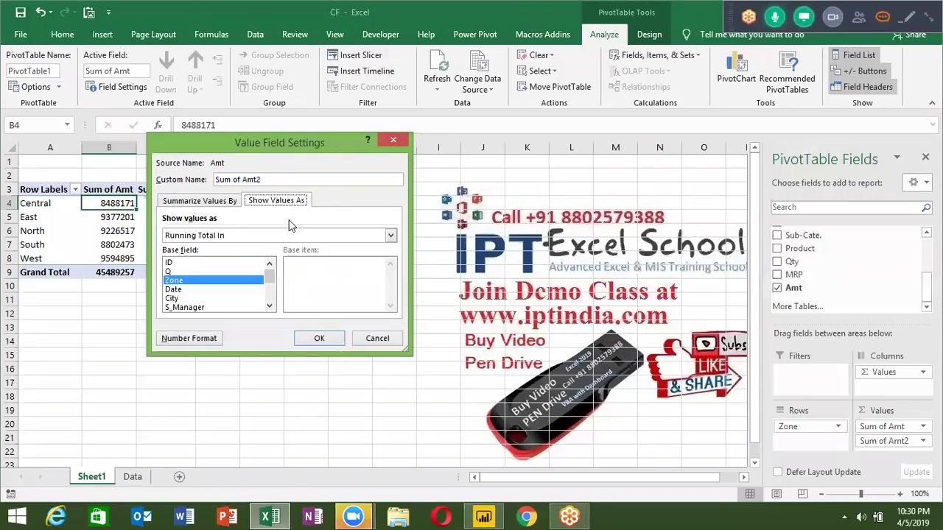
{"action": "left_click", "coordinate": [287, 236]}
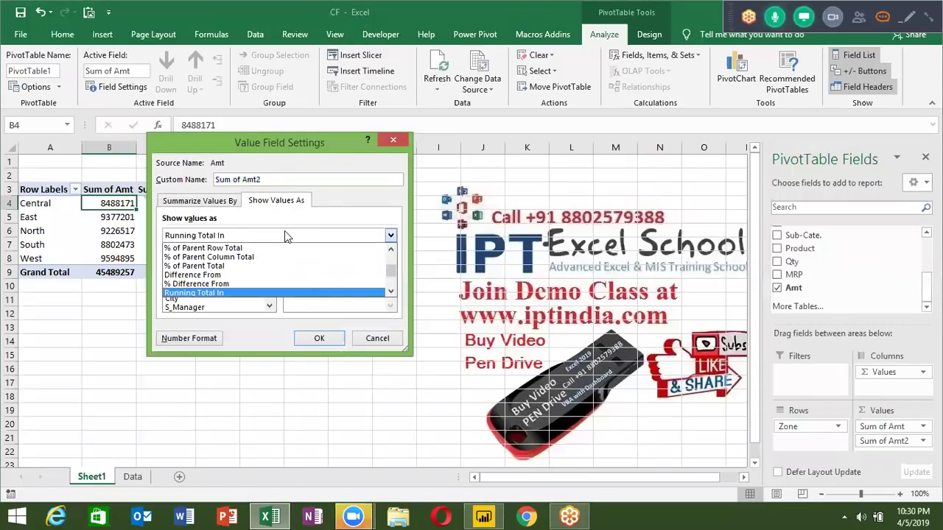
{"action": "key", "text": "Down"}
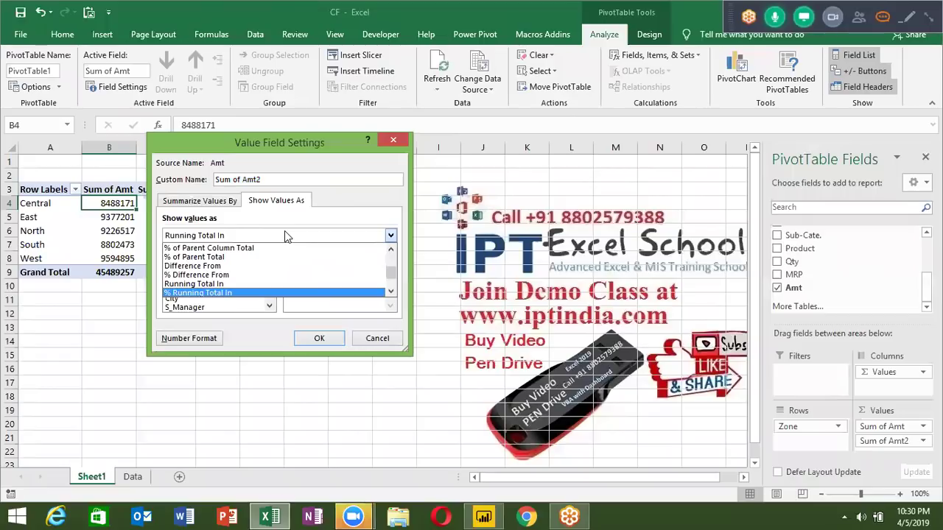
{"action": "key", "text": "Return"}
{"action": "key", "text": "Return"}
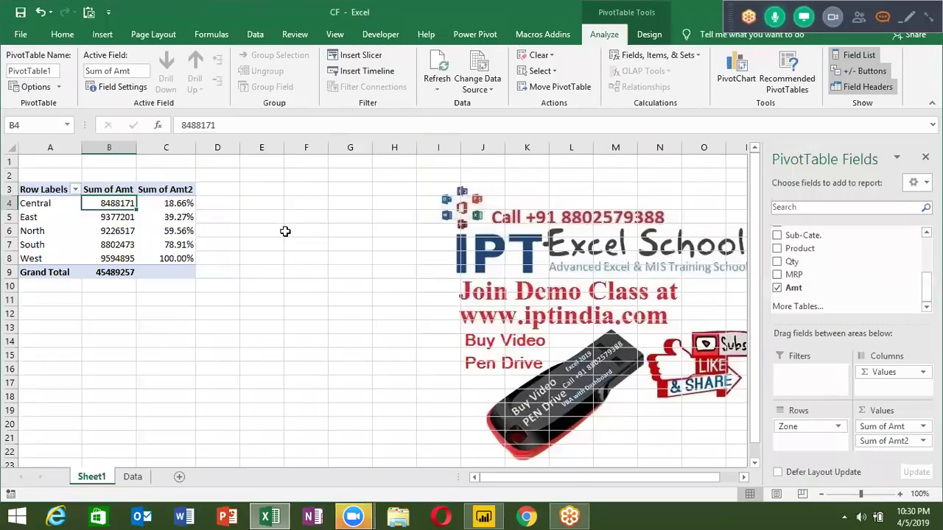
Review the running percentages and Amt totals, starting from Central's 18.66%
{"action": "key", "text": "Right"}
{"action": "key", "text": "Down"}
{"action": "key", "text": "Down"}
{"action": "key", "text": "Down"}
{"action": "key", "text": "Down"}
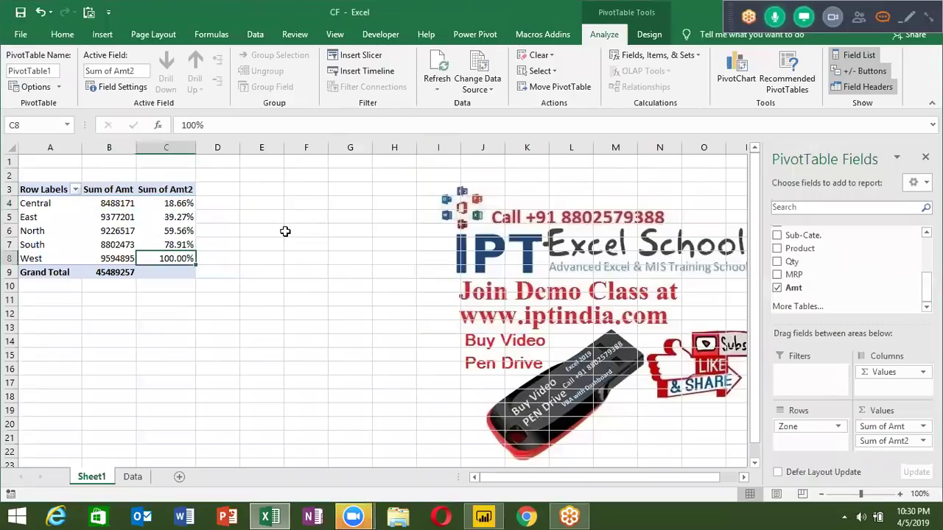
{"action": "key", "text": "Up"}
{"action": "key", "text": "Up"}
{"action": "key", "text": "Up"}
{"action": "key", "text": "Up"}
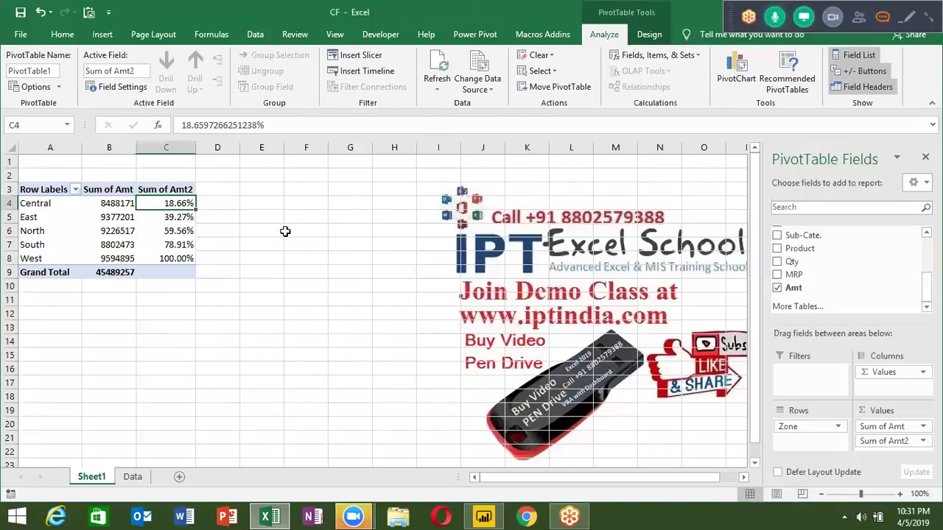
{"action": "key", "text": "Left"}
{"action": "key", "text": "Left"}
{"action": "key", "text": "Right"}
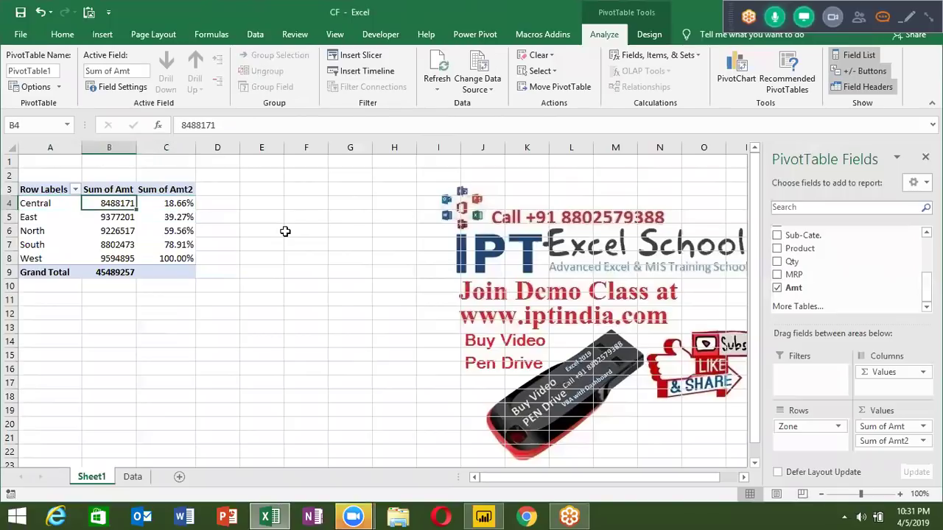
{"action": "key", "text": "Down"}
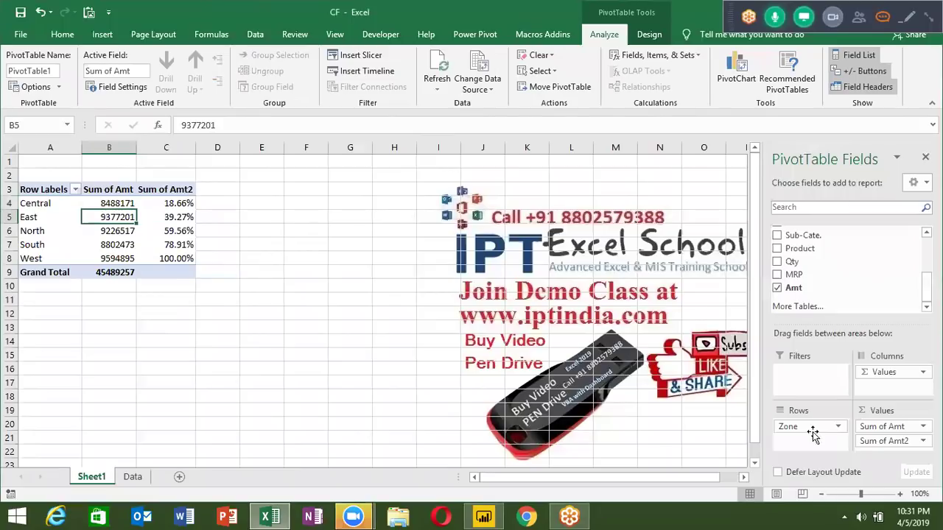
Switch Sum of Amt2 to % of Row Total, giving 100.00% for every zone
{"action": "left_click", "coordinate": [157, 189]}
{"action": "double_click", "coordinate": [157, 189]}
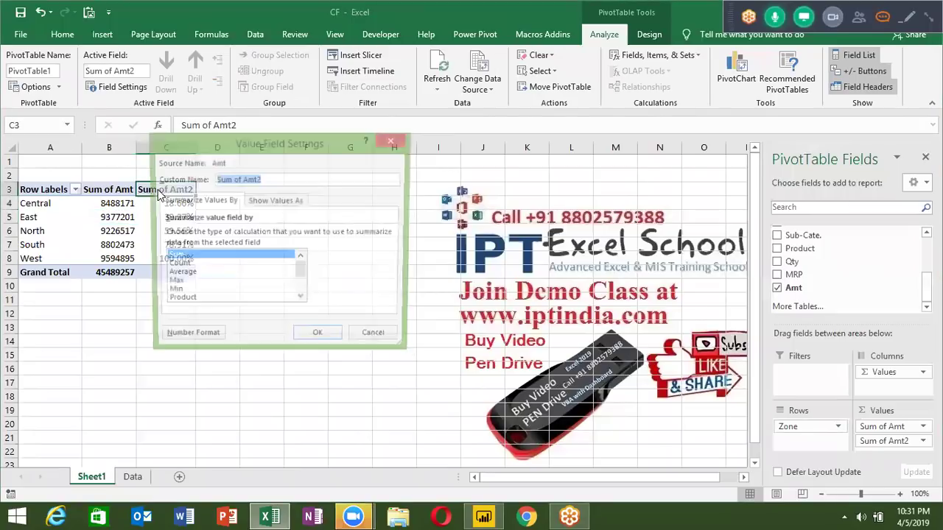
{"action": "left_click", "coordinate": [271, 200]}
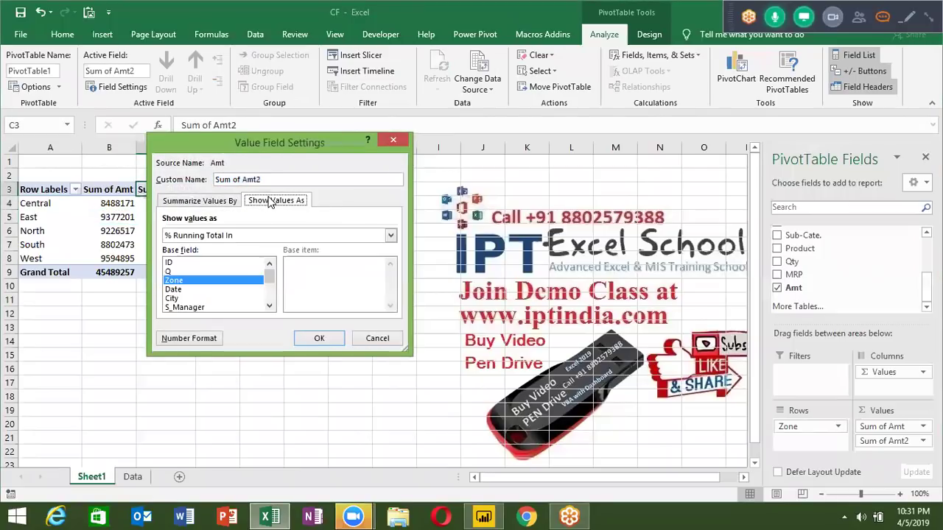
{"action": "left_click", "coordinate": [257, 235]}
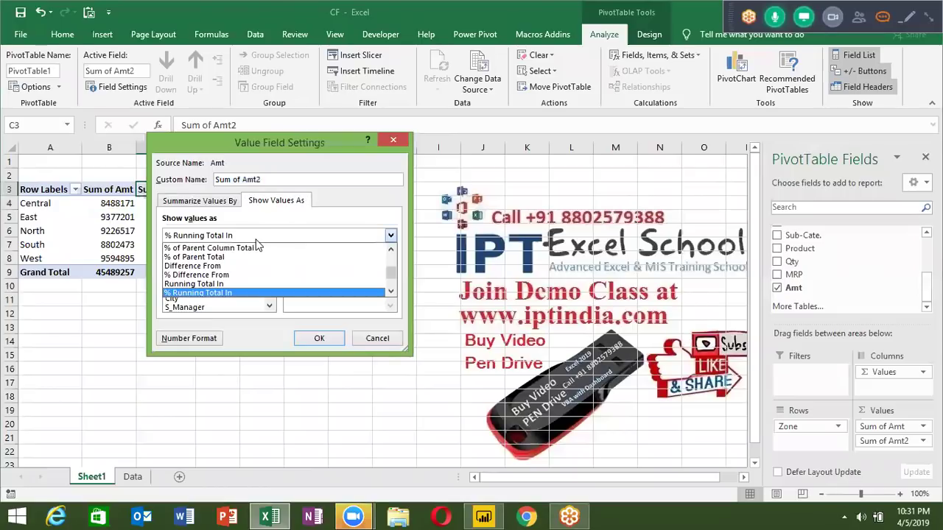
{"action": "scroll", "coordinate": [257, 245], "scroll_direction": "up", "scroll_amount": 2}
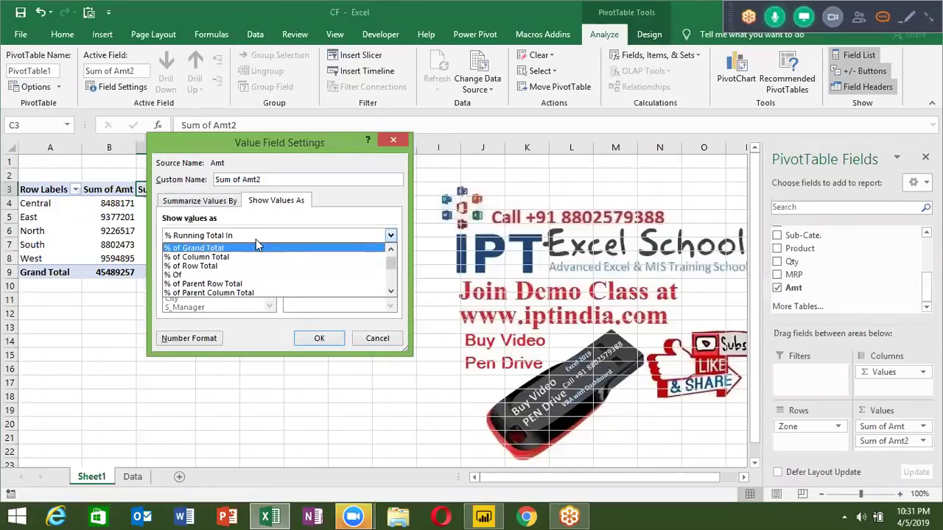
{"action": "scroll", "coordinate": [255, 239], "scroll_direction": "up", "scroll_amount": 1}
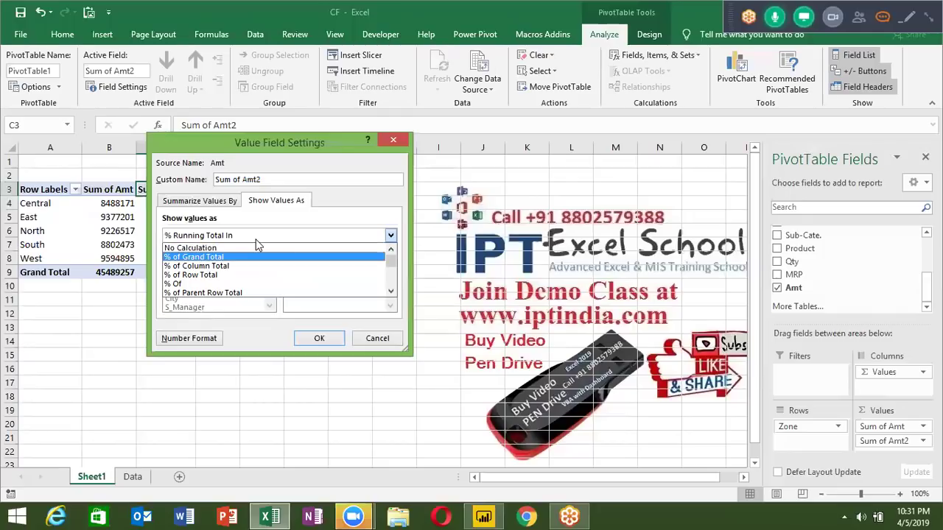
{"action": "key", "text": "Down"}
{"action": "key", "text": "Down"}
{"action": "key", "text": "Return"}
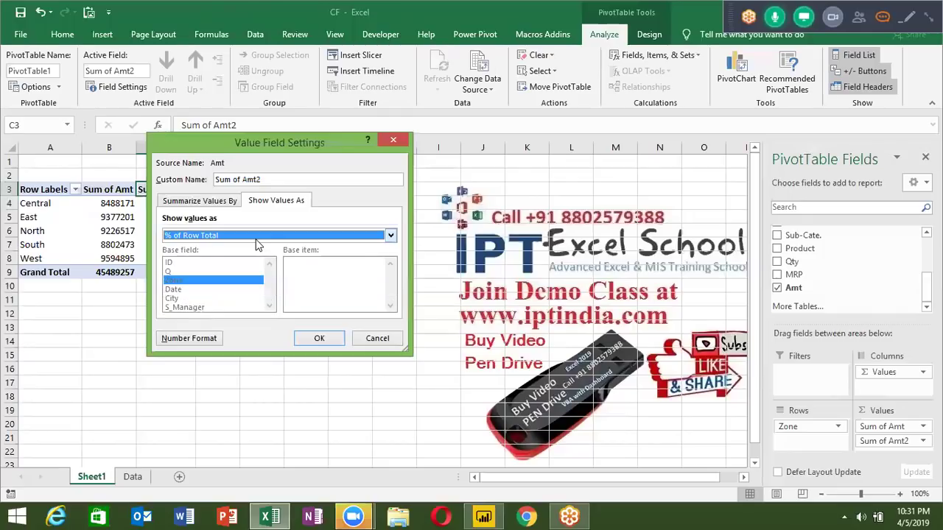
{"action": "left_click", "coordinate": [331, 344]}
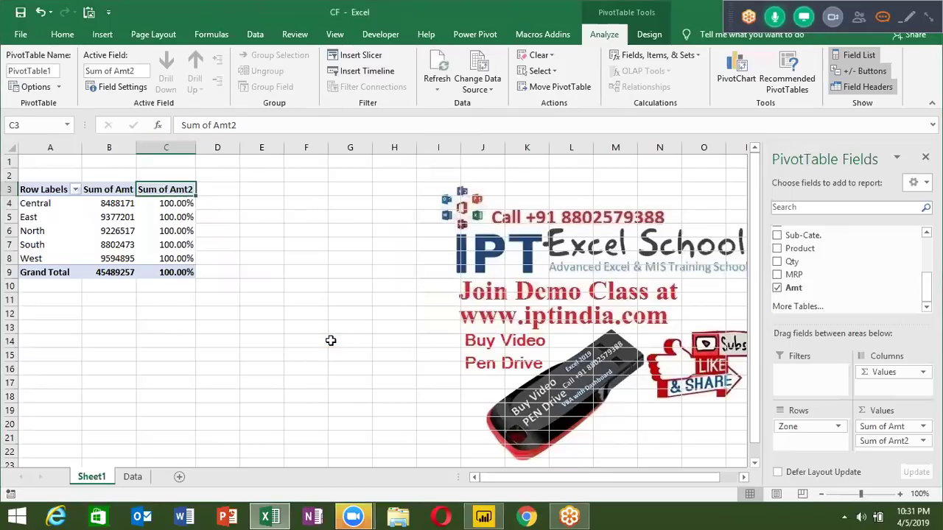
Change Sum of Amt2's display to % of Column Total
{"action": "double_click", "coordinate": [169, 188]}
{"action": "left_click", "coordinate": [252, 202]}
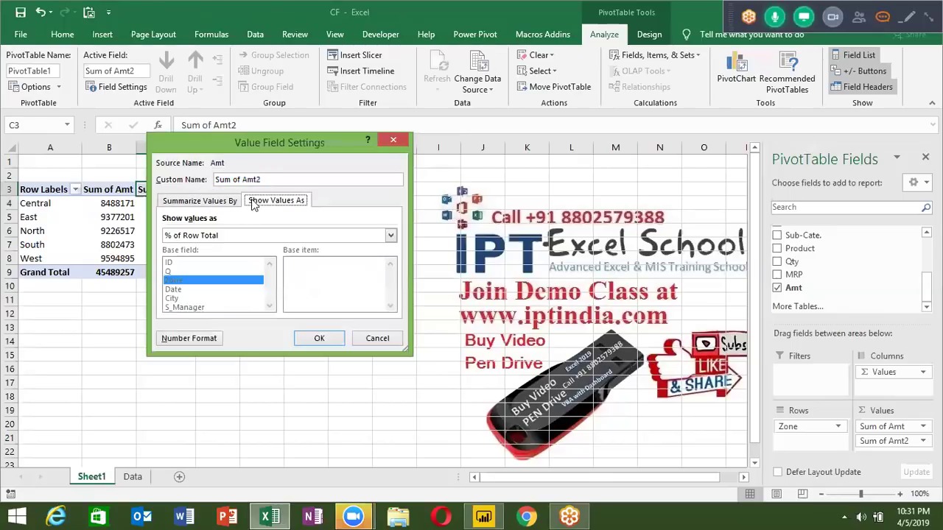
{"action": "left_click", "coordinate": [248, 236]}
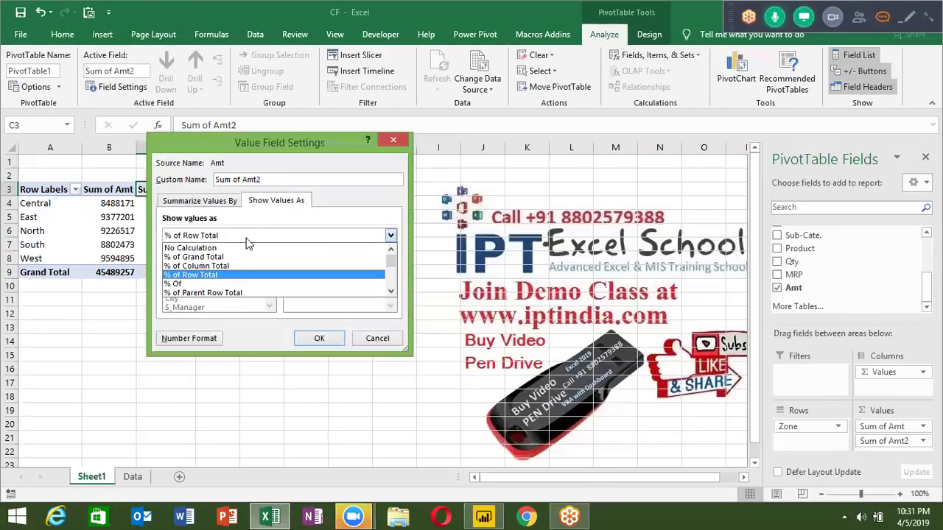
{"action": "key", "text": "Up"}
{"action": "key", "text": "Return"}
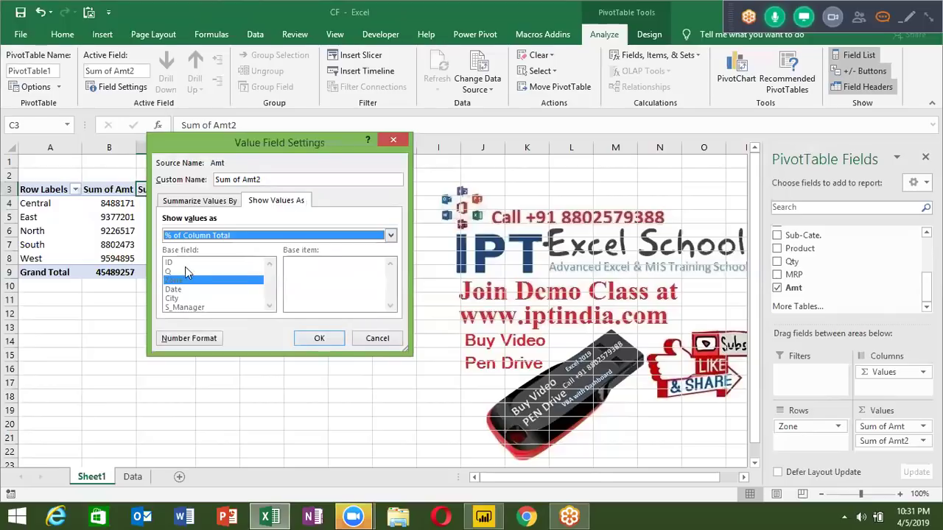
{"action": "left_click", "coordinate": [310, 340]}
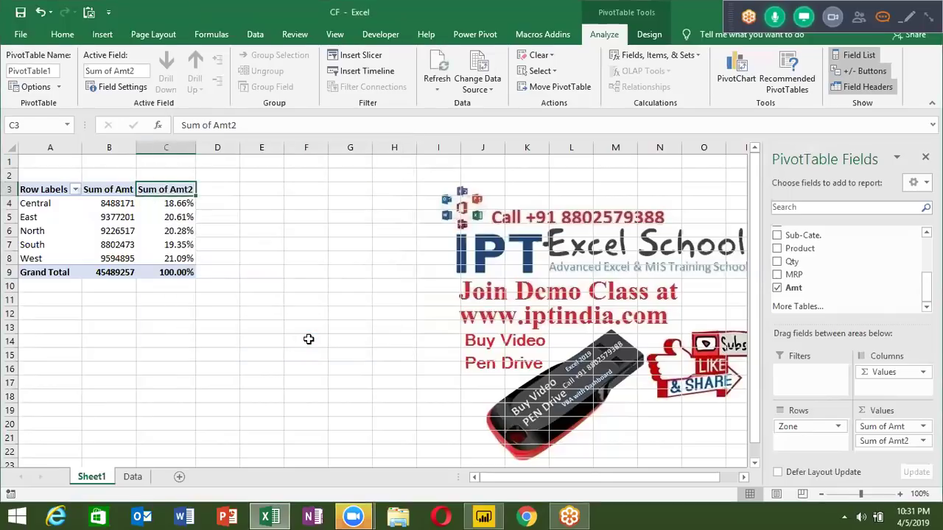
Check the zone shares in column C, from Central's 18.66% to West's 21.09%
{"action": "key", "text": "Down"}
{"action": "key", "text": "Down"}
{"action": "key", "text": "Down"}
{"action": "key", "text": "Down"}
{"action": "key", "text": "Down"}
{"action": "key", "text": "Down"}
{"action": "key", "text": "Up"}
{"action": "key", "text": "Up"}
{"action": "key", "text": "Up"}
{"action": "key", "text": "Up"}
{"action": "key", "text": "Up"}
{"action": "key", "text": "Down"}
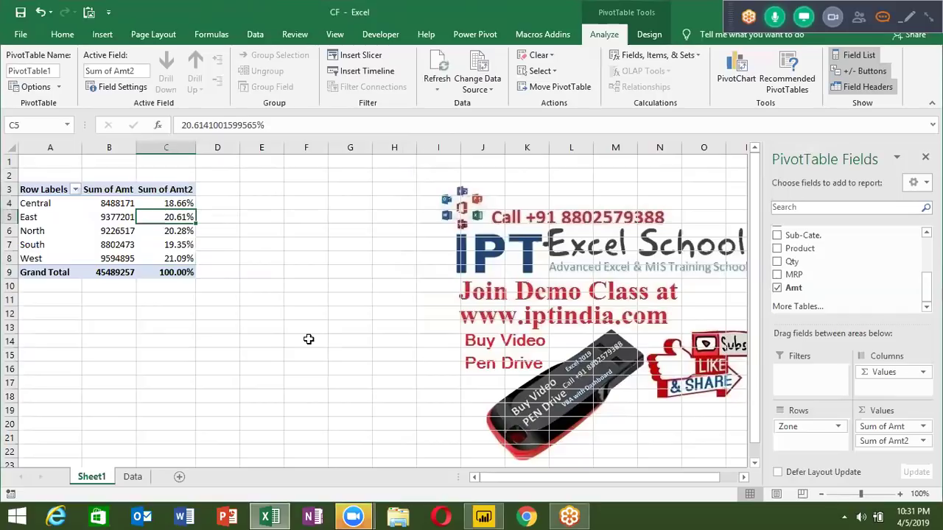
{"action": "key", "text": "Down"}
{"action": "key", "text": "Down"}
{"action": "key", "text": "Down"}
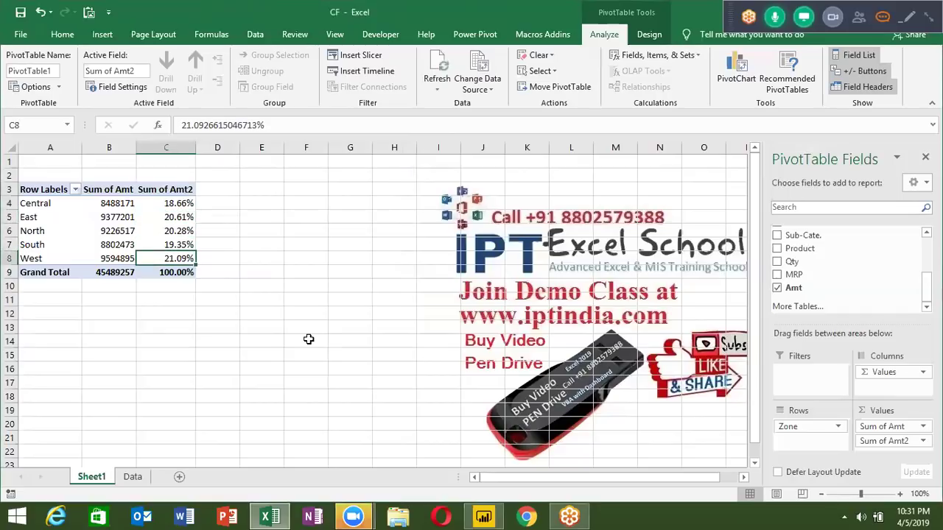
{"action": "key", "text": "Up"}
{"action": "key", "text": "Up"}
{"action": "key", "text": "Up"}
{"action": "key", "text": "Up"}
{"action": "key", "text": "Down"}
{"action": "key", "text": "Down"}
{"action": "key", "text": "Down"}
{"action": "key", "text": "Down"}
Remove Sum of Amt and place Product in Columns, spreading zone shares across CRT through WM
{"action": "left_click_drag", "start_coordinate": [884, 426], "coordinate": [875, 289]}
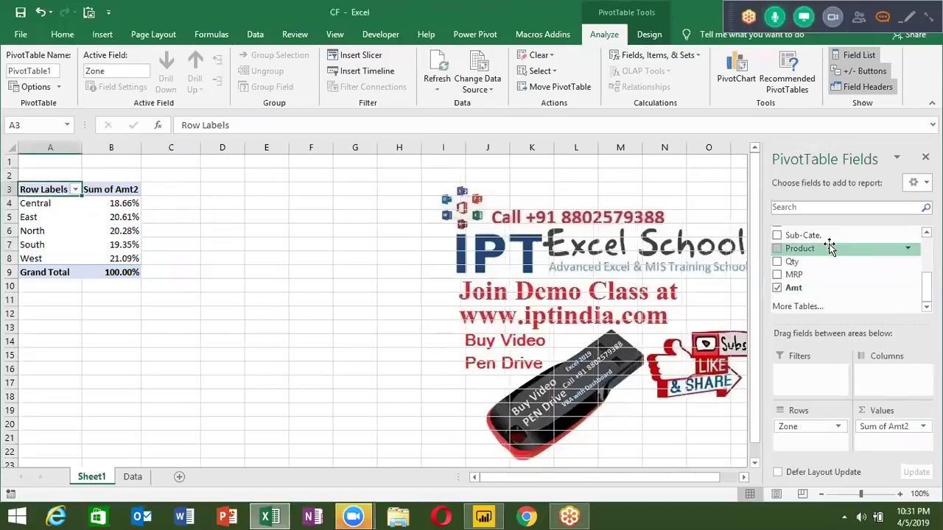
{"action": "left_click_drag", "start_coordinate": [884, 248], "coordinate": [895, 374]}
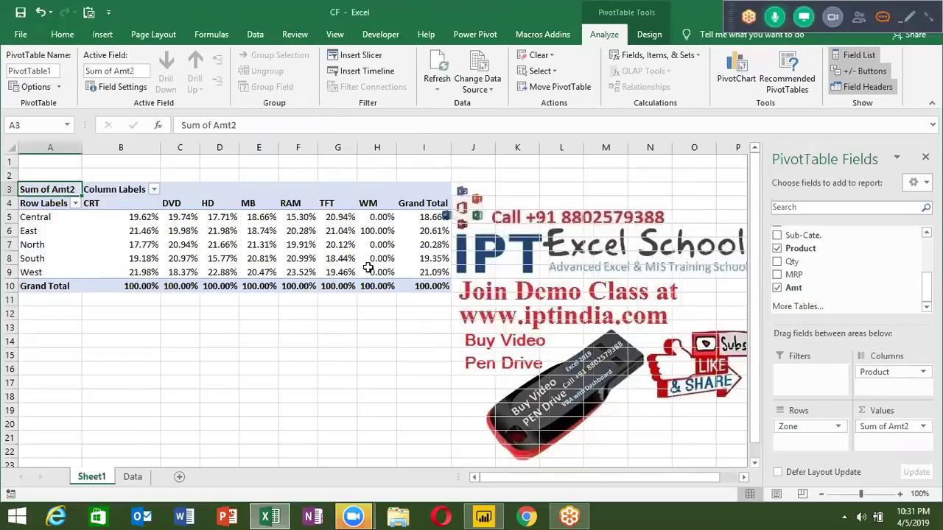
{"action": "left_click", "coordinate": [366, 261]}
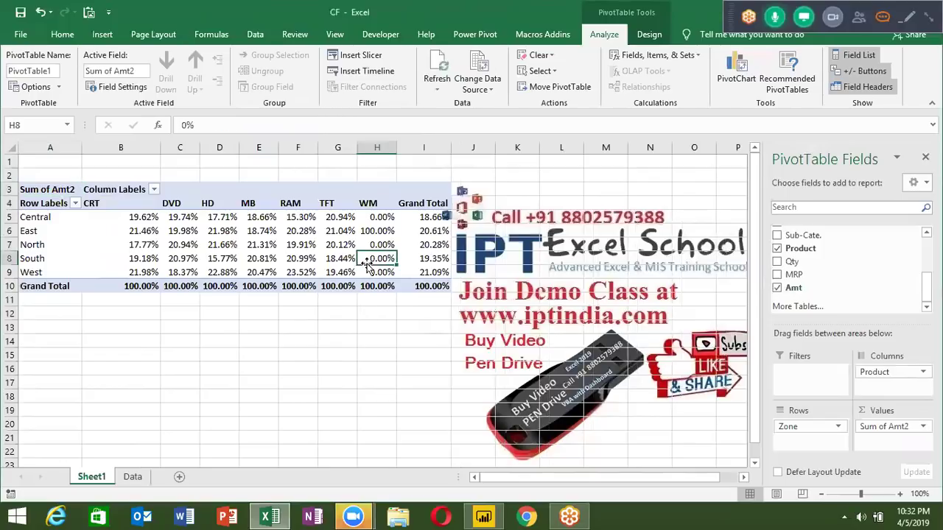
{"action": "left_click", "coordinate": [291, 248]}
{"action": "left_click", "coordinate": [889, 426]}
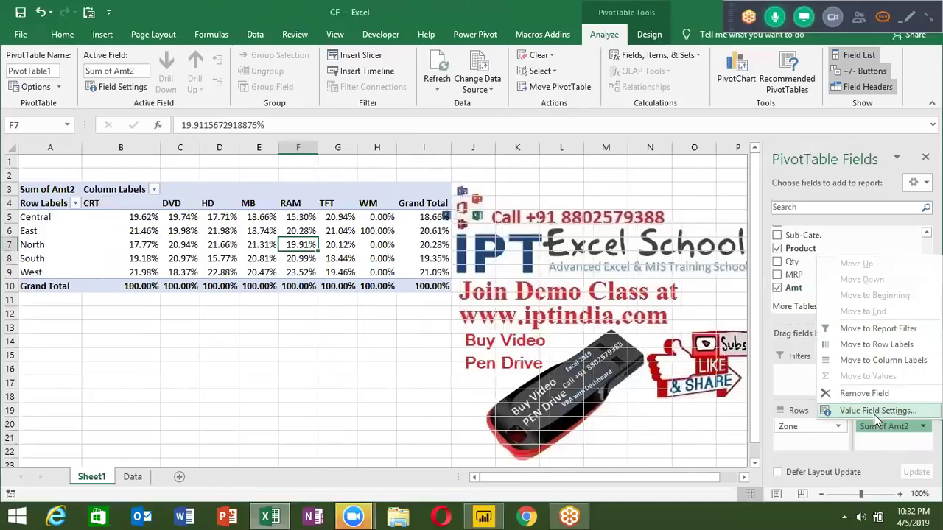
Set Sum of Amt2 to No Calculation so the pivot shows plain Amt sums
{"action": "left_click", "coordinate": [877, 411]}
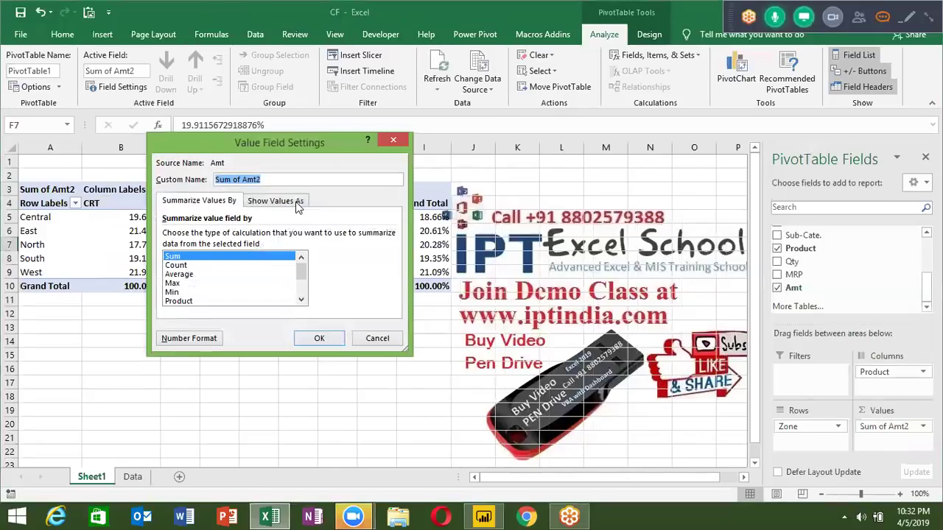
{"action": "left_click", "coordinate": [280, 205]}
{"action": "left_click", "coordinate": [239, 236]}
{"action": "left_click", "coordinate": [240, 248]}
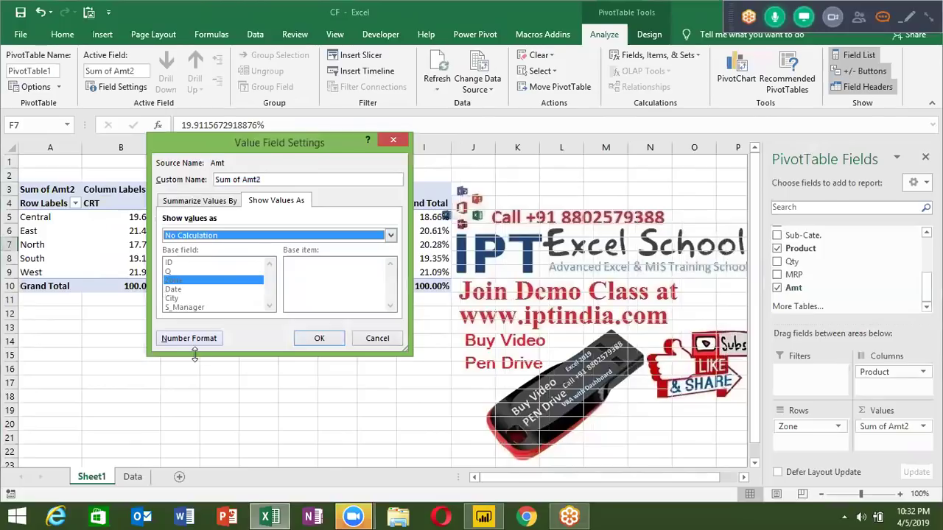
{"action": "left_click", "coordinate": [317, 340]}
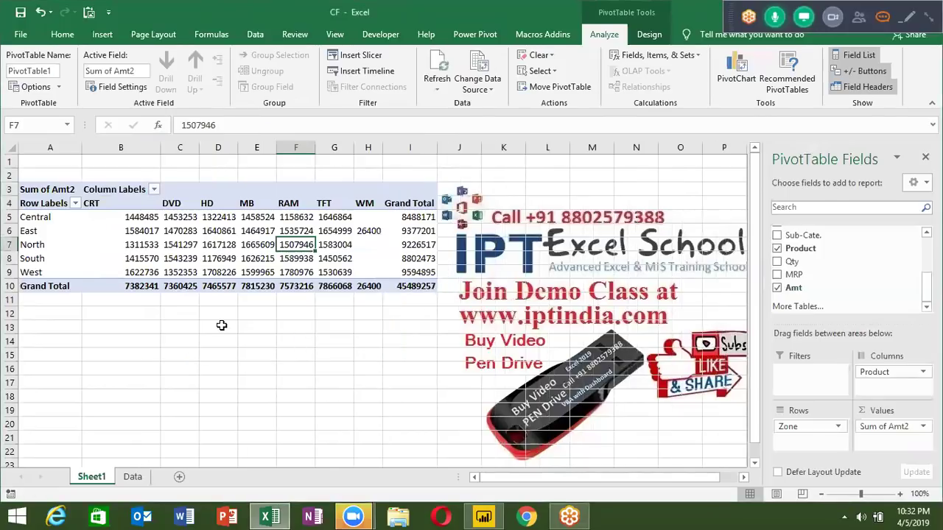
Verify totals by selecting ranges: CRT 7382341, Central 8488171, overall 45489257
{"action": "left_click", "coordinate": [148, 288]}
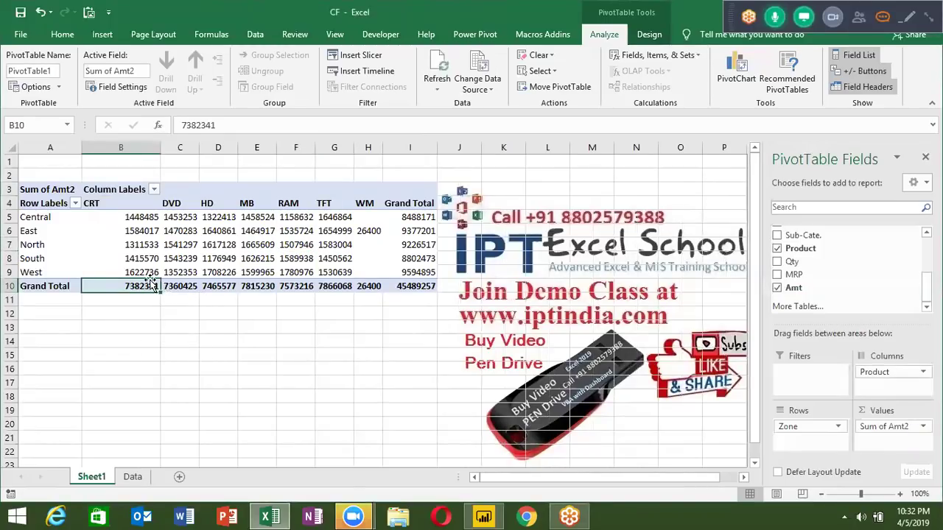
{"action": "left_click_drag", "start_coordinate": [147, 272], "coordinate": [140, 216]}
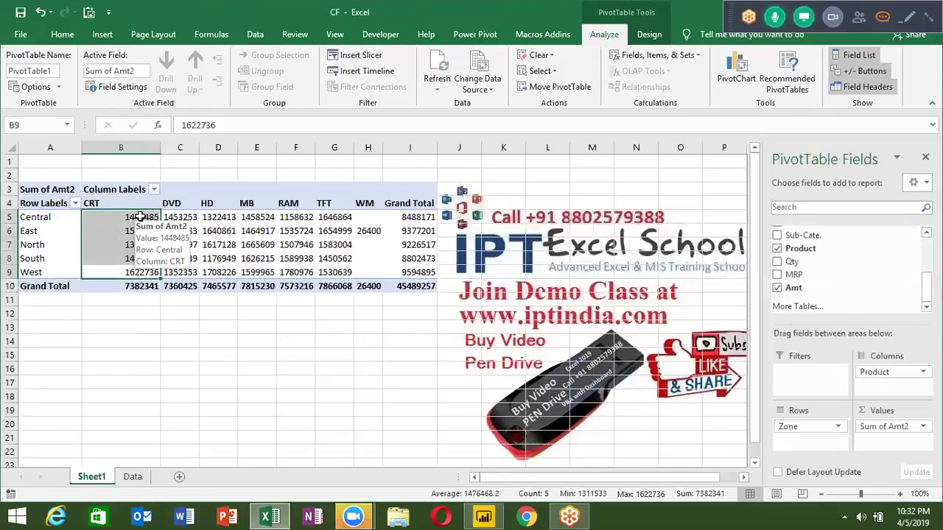
{"action": "left_click", "coordinate": [411, 215]}
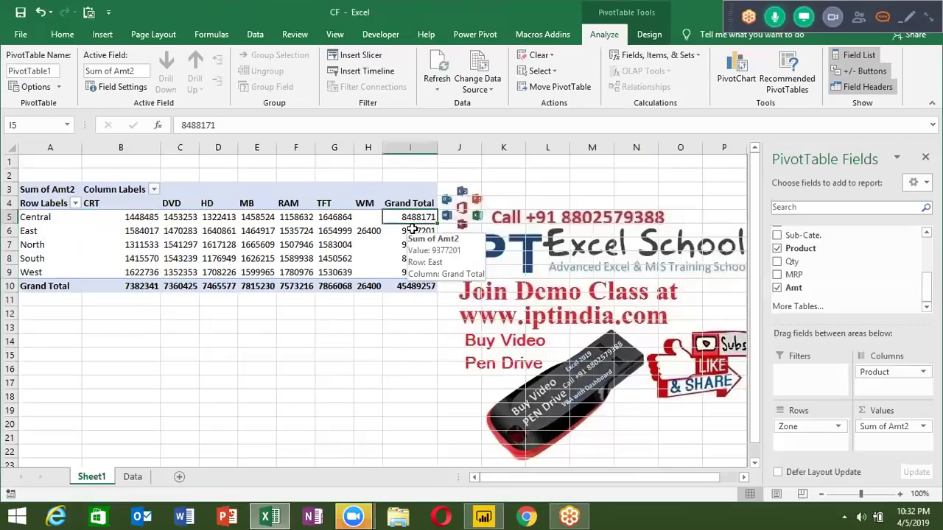
{"action": "left_click_drag", "start_coordinate": [335, 217], "coordinate": [112, 218]}
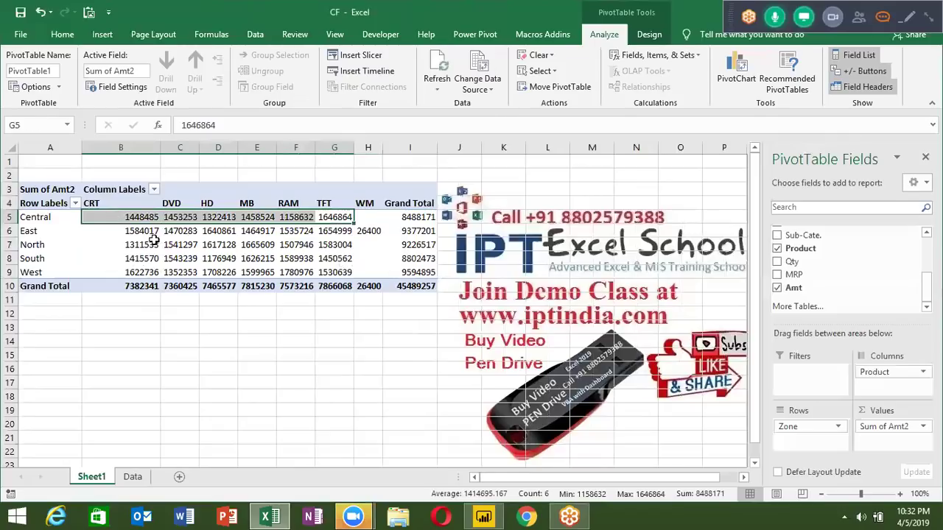
{"action": "left_click", "coordinate": [421, 287]}
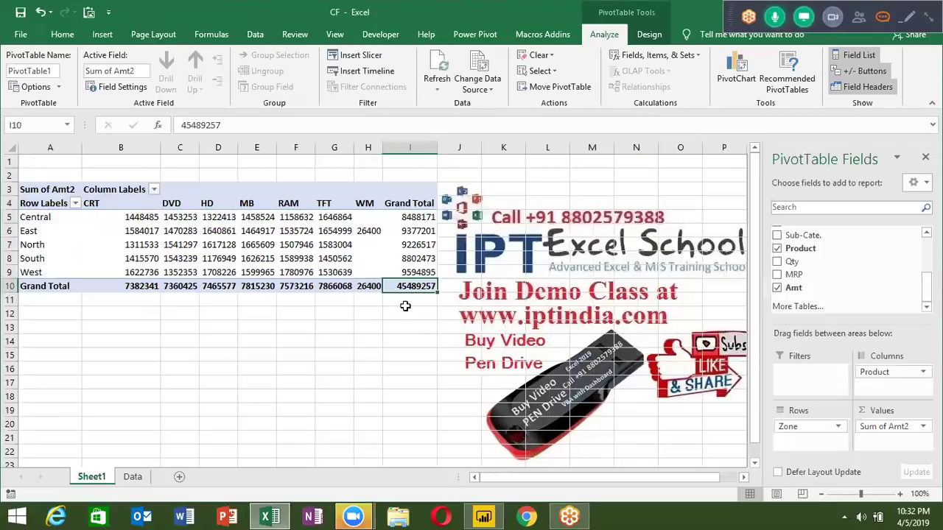
{"action": "left_click", "coordinate": [376, 271]}
{"action": "left_click_drag", "start_coordinate": [369, 271], "coordinate": [114, 217]}
Select the CRT product header and cancel the Show Detail prompt
{"action": "left_click", "coordinate": [112, 189]}
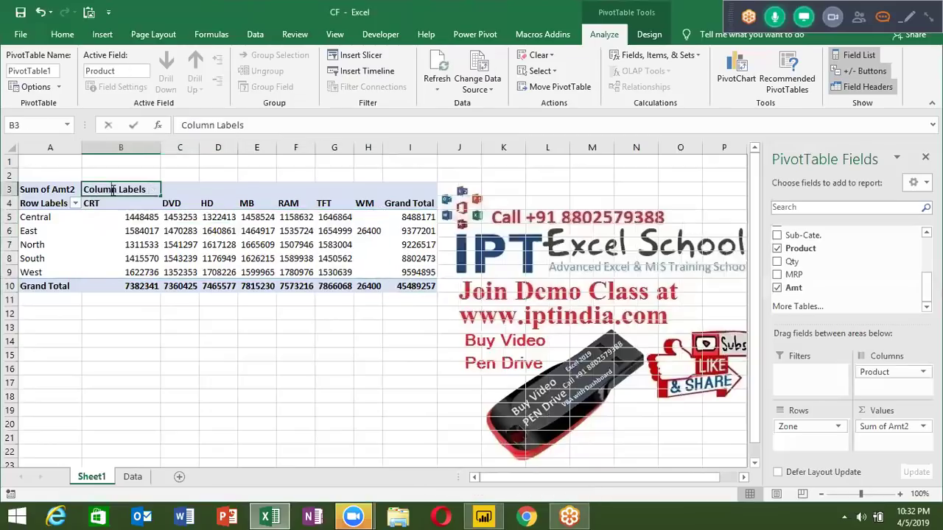
{"action": "left_click", "coordinate": [127, 206]}
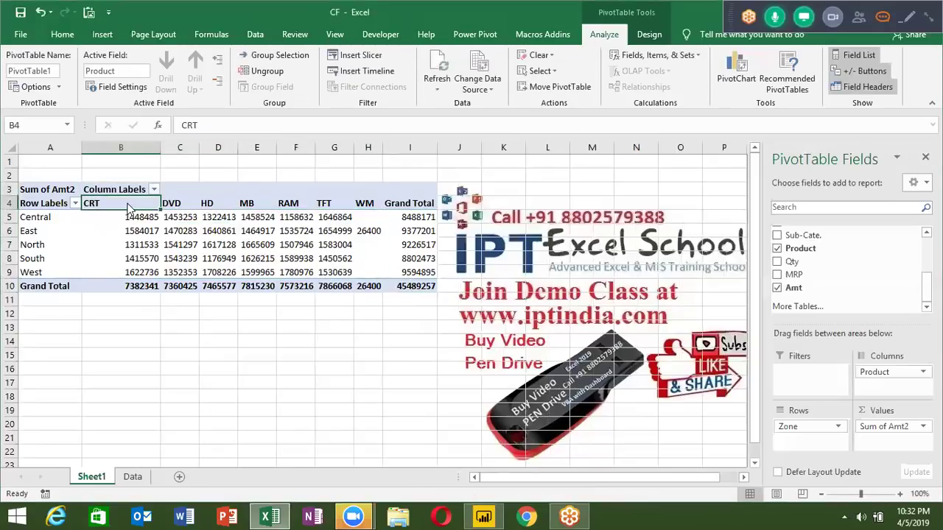
{"action": "double_click", "coordinate": [127, 206]}
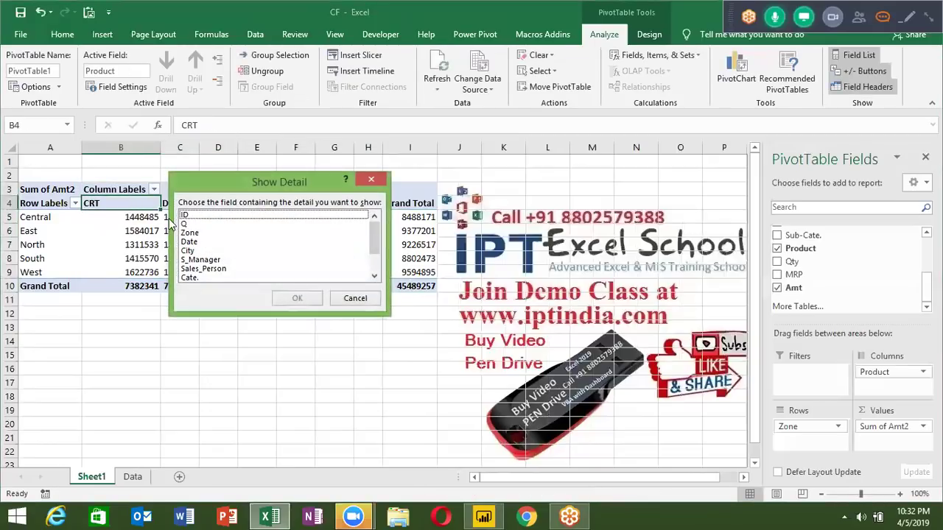
{"action": "left_click", "coordinate": [365, 301]}
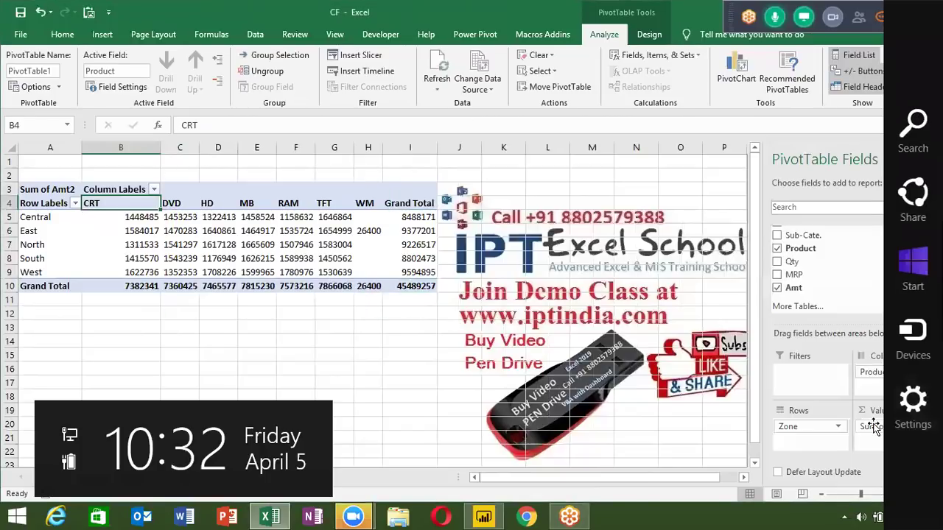
Set Sum of Amt2 to show values as % of Grand Total
{"action": "left_click", "coordinate": [891, 427]}
{"action": "left_click", "coordinate": [878, 411]}
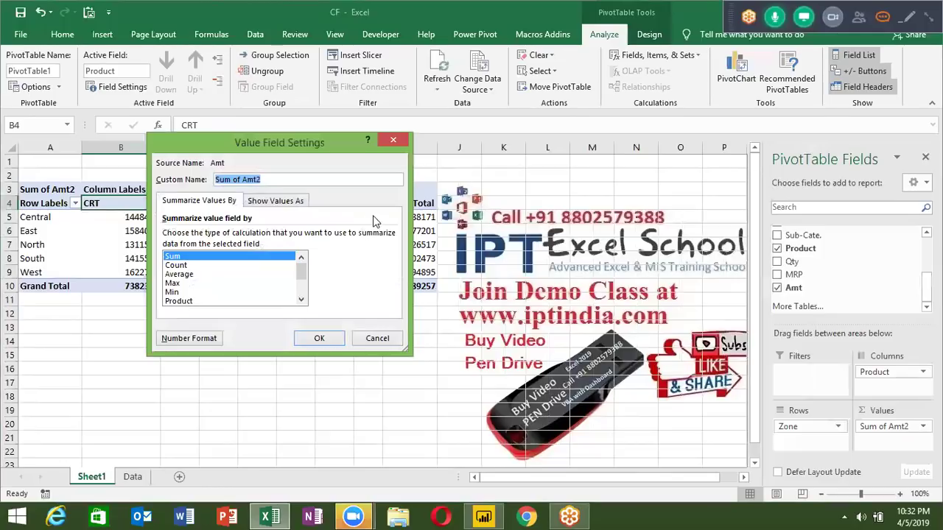
{"action": "left_click", "coordinate": [301, 204]}
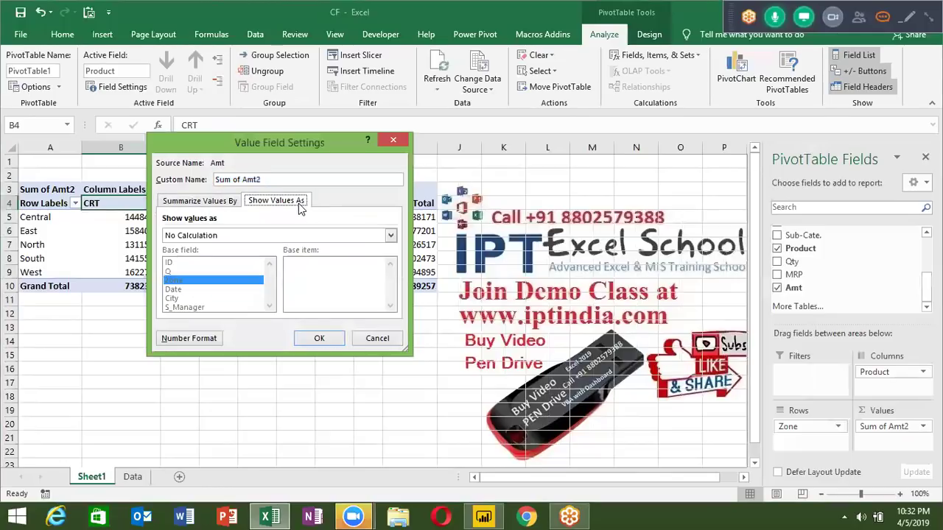
{"action": "left_click", "coordinate": [277, 236]}
{"action": "key", "text": "Down"}
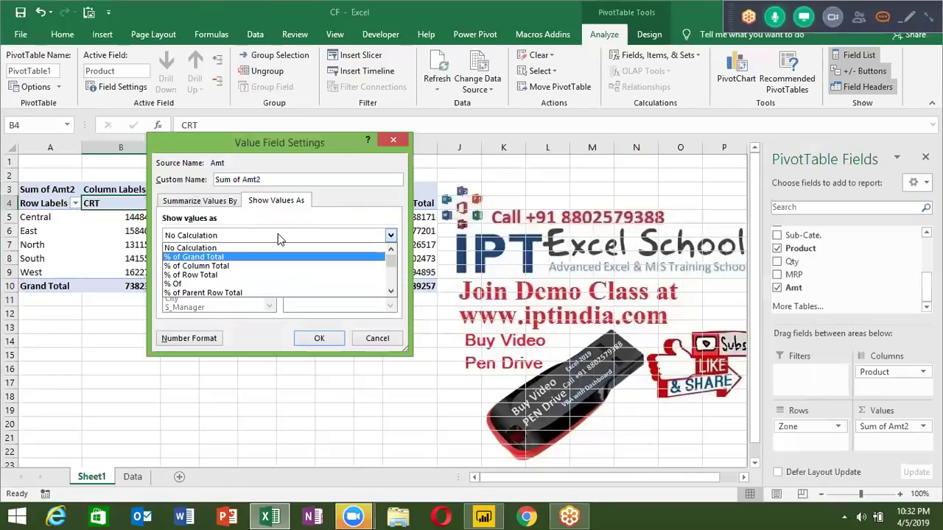
{"action": "key", "text": "Return"}
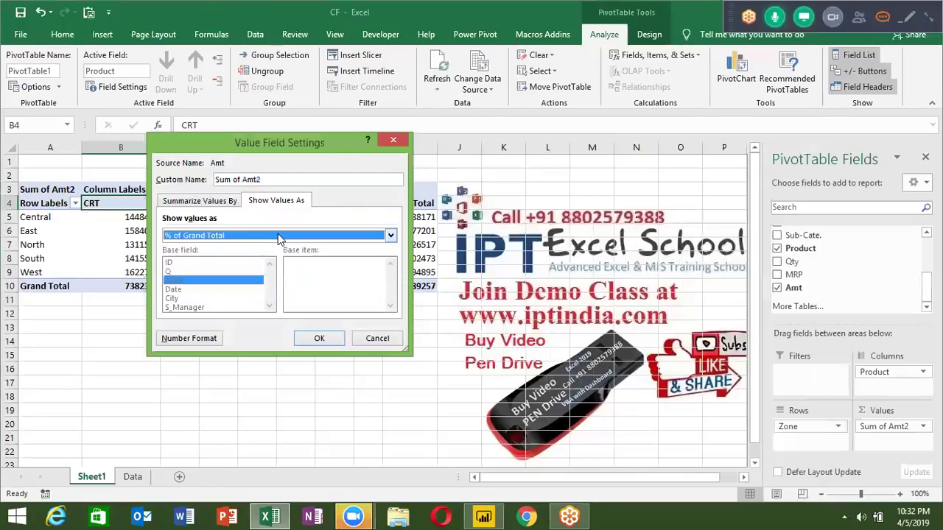
{"action": "key", "text": "Return"}
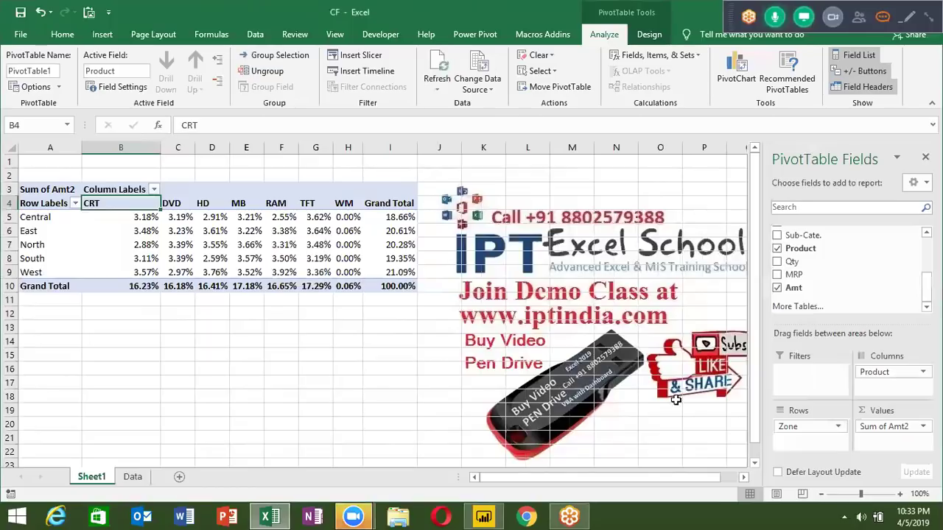
{"action": "left_click", "coordinate": [903, 427]}
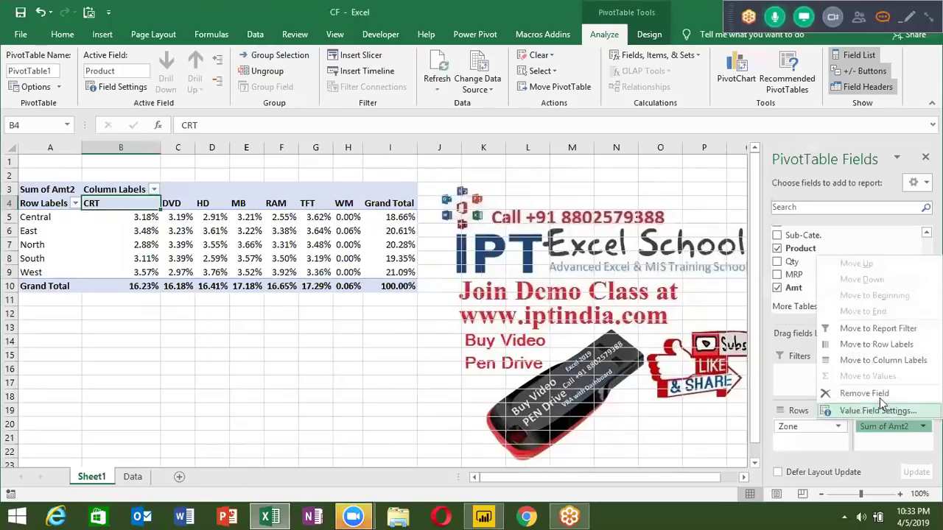
{"action": "left_click", "coordinate": [880, 411]}
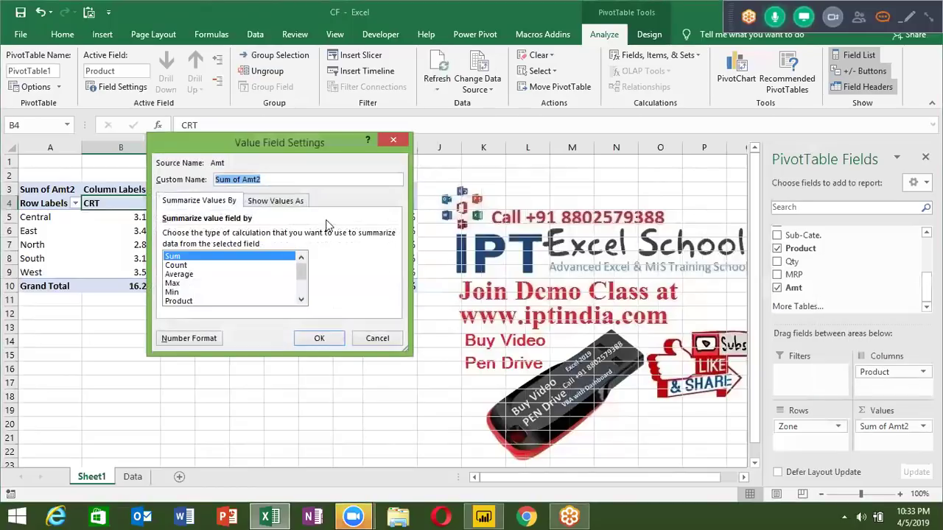
{"action": "left_click", "coordinate": [271, 200]}
{"action": "left_click", "coordinate": [266, 237]}
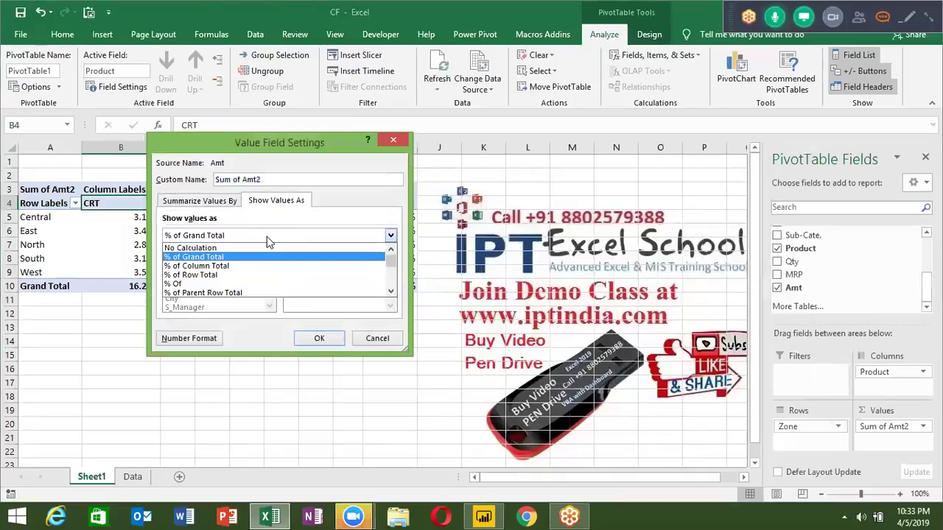
{"action": "key", "text": "Down"}
{"action": "key", "text": "Down"}
{"action": "key", "text": "Down"}
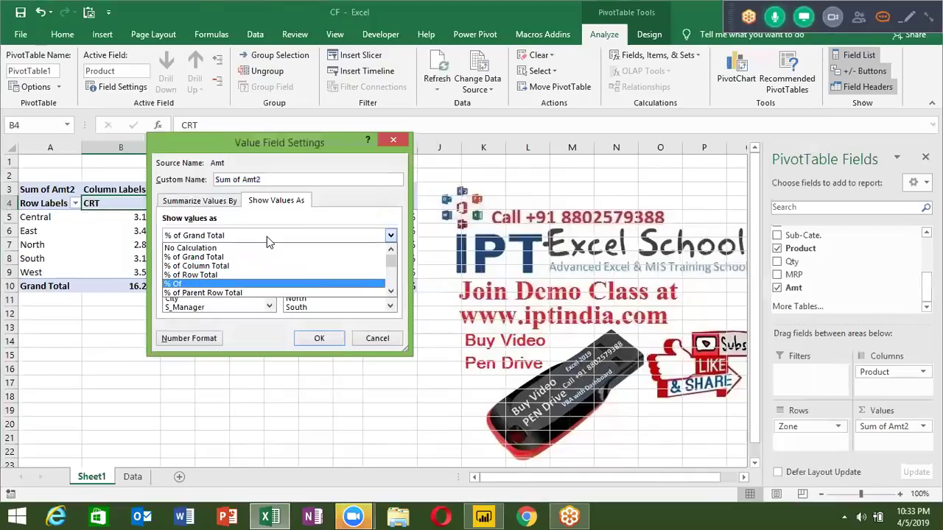
{"action": "key", "text": "Escape"}
{"action": "key", "text": "Escape"}
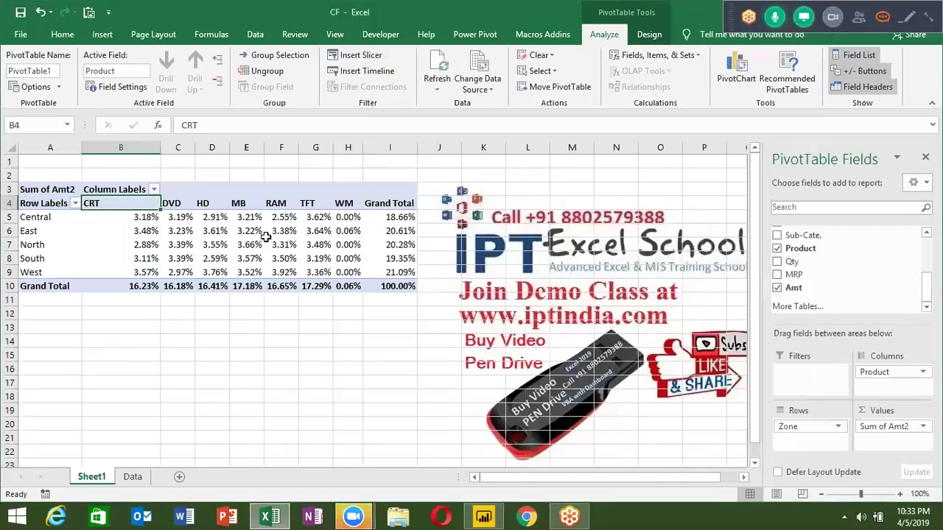
On the Data sheet, go to empty cell G1785 below the last record
{"action": "left_click", "coordinate": [133, 477]}
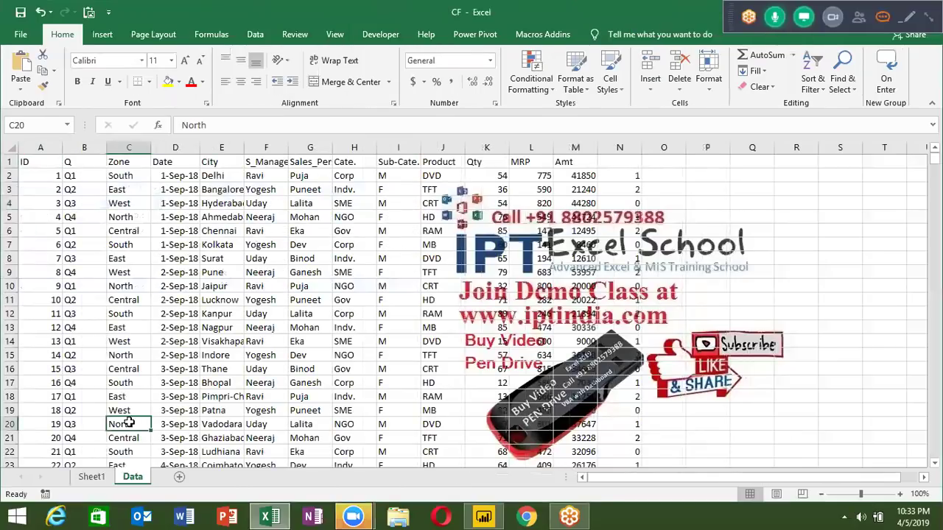
{"action": "key", "text": "ctrl+Down"}
{"action": "key", "text": "Down"}
{"action": "key", "text": "Left"}
{"action": "key", "text": "Right"}
{"action": "key", "text": "Right"}
{"action": "key", "text": "Right"}
{"action": "key", "text": "Right"}
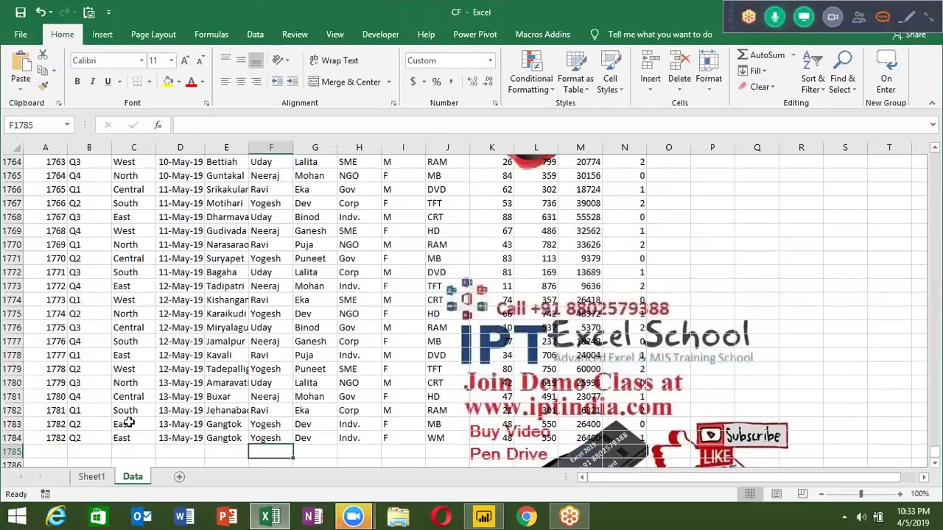
{"action": "key", "text": "Right"}
{"action": "key", "text": "Up"}
{"action": "key", "text": "Down"}
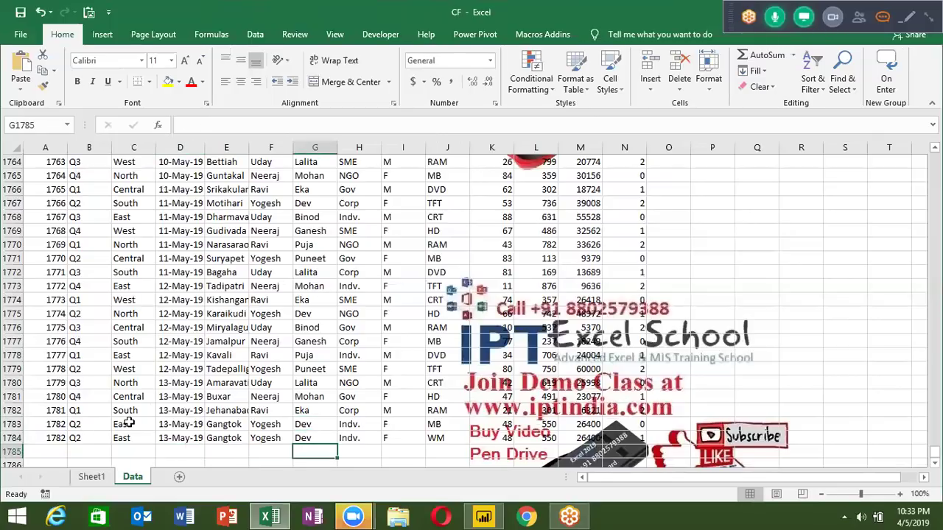
Enter Target with 1500 Qty and 620 MRP, and fill 26400 Amt down into M1785
{"action": "type", "text": "Tar"}
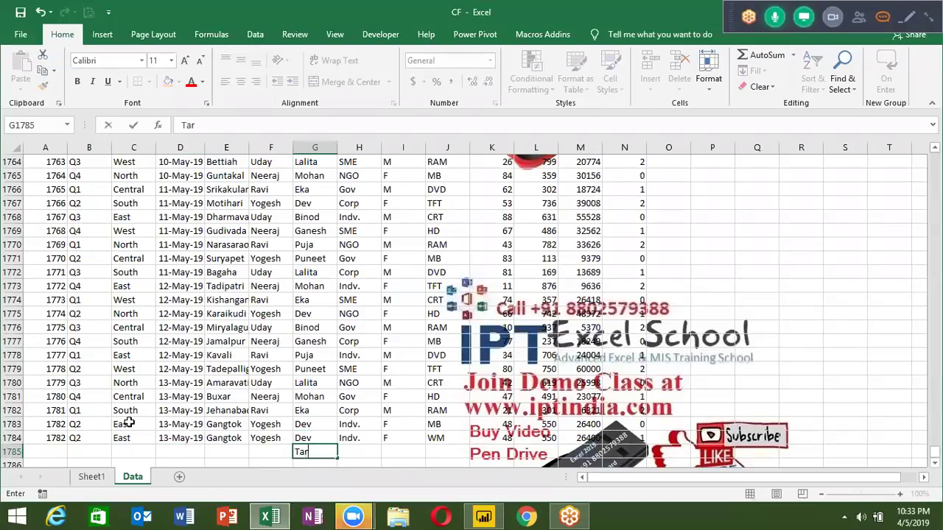
{"action": "type", "text": "g"}
{"action": "key", "text": "Tab"}
{"action": "key", "text": "Tab"}
{"action": "key", "text": "Tab"}
{"action": "key", "text": "Tab"}
{"action": "type", "text": "150"}
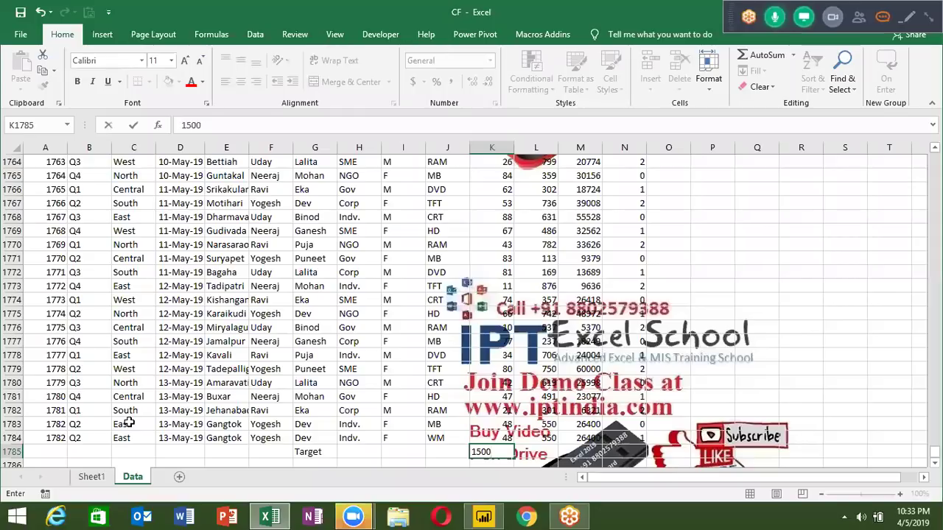
{"action": "key", "text": "Tab"}
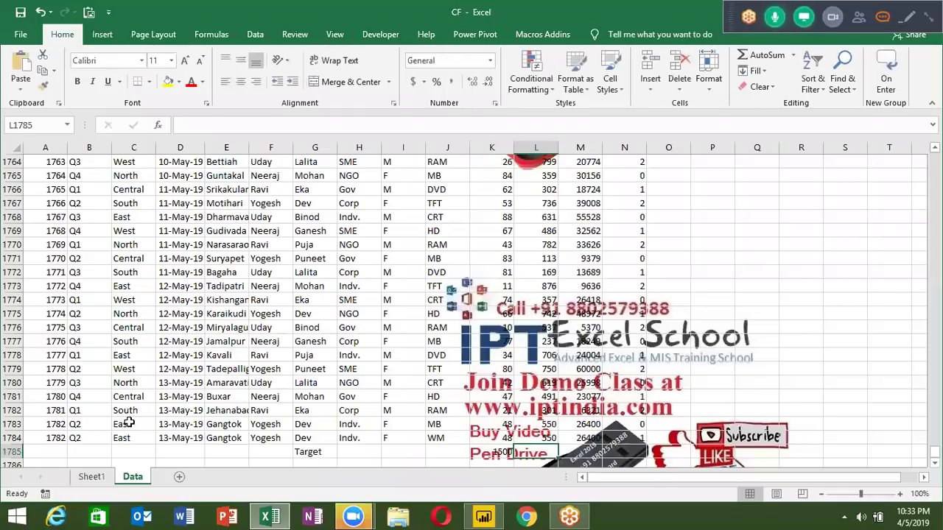
{"action": "type", "text": "620"}
{"action": "key", "text": "Tab"}
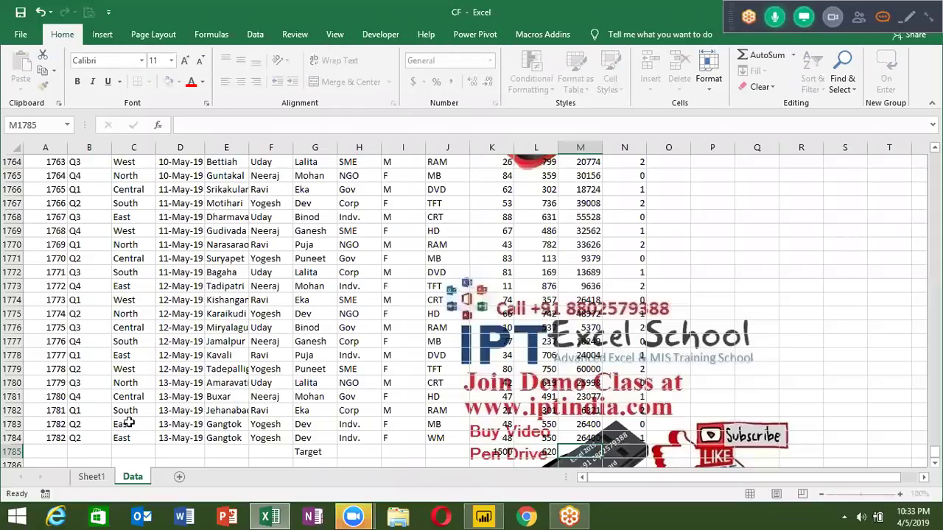
{"action": "key", "text": "ctrl+d"}
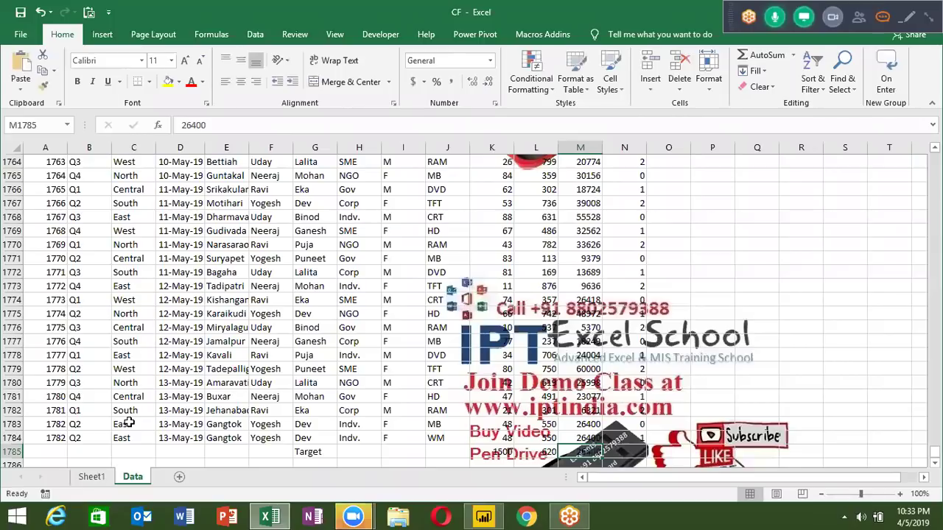
{"action": "key", "text": "Left"}
{"action": "key", "text": "Left"}
{"action": "key", "text": "Left"}
{"action": "key", "text": "Left"}
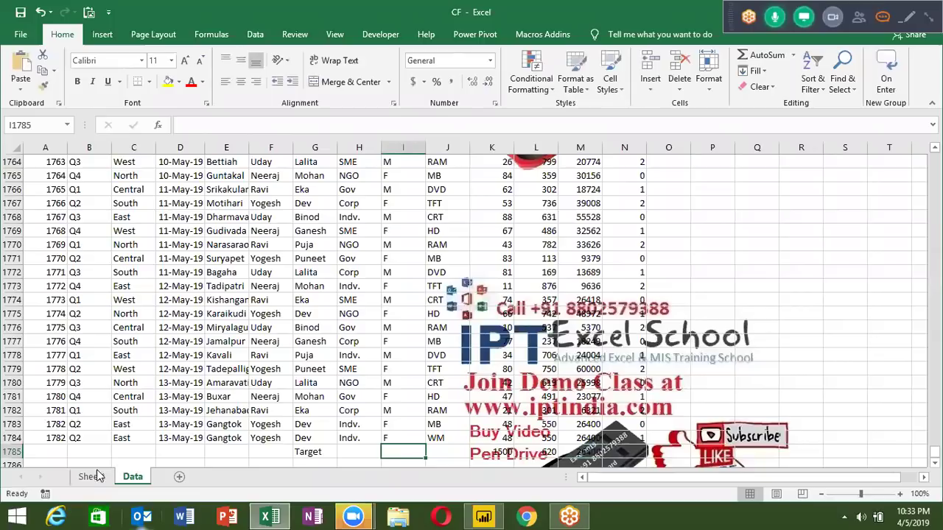
On Sheet1, clear Sum of Amt2, Product and Zone from the pivot
{"action": "left_click", "coordinate": [93, 477]}
{"action": "left_click", "coordinate": [129, 218]}
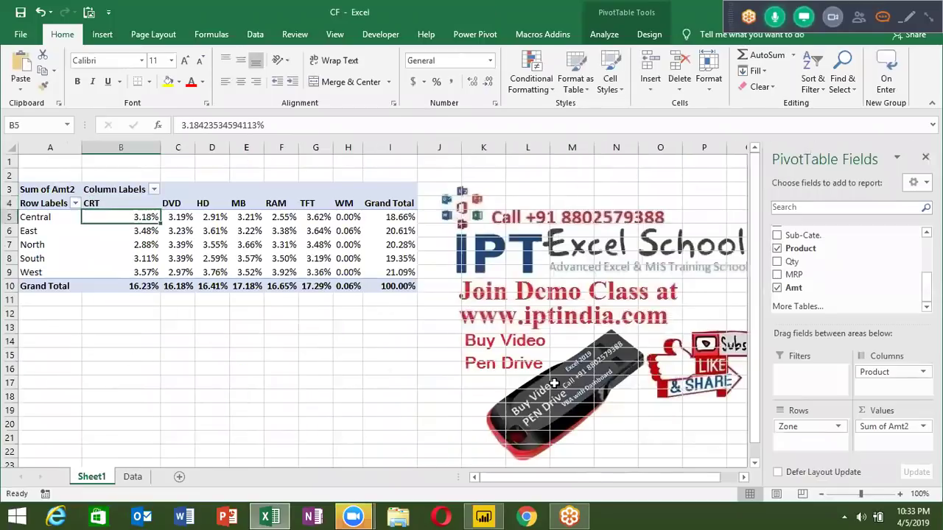
{"action": "left_click_drag", "start_coordinate": [892, 435], "coordinate": [859, 280]}
{"action": "left_click_drag", "start_coordinate": [891, 372], "coordinate": [853, 284]}
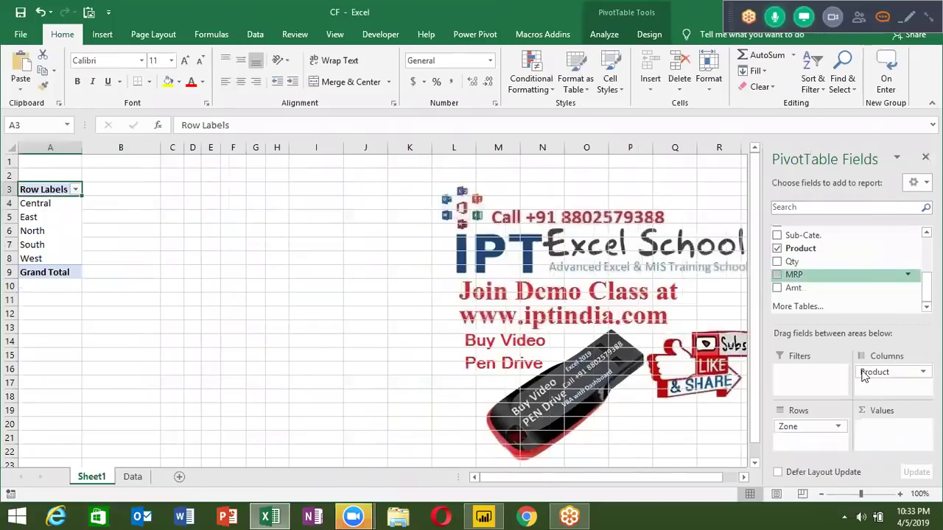
{"action": "left_click_drag", "start_coordinate": [831, 428], "coordinate": [835, 273]}
Put Sales_Person in Rows and Amt in Values, refresh the pivot, and return to Data
{"action": "scroll", "coordinate": [835, 273], "scroll_direction": "up", "scroll_amount": 2}
{"action": "scroll", "coordinate": [835, 274], "scroll_direction": "up", "scroll_amount": 1}
{"action": "left_click_drag", "start_coordinate": [840, 292], "coordinate": [810, 442]}
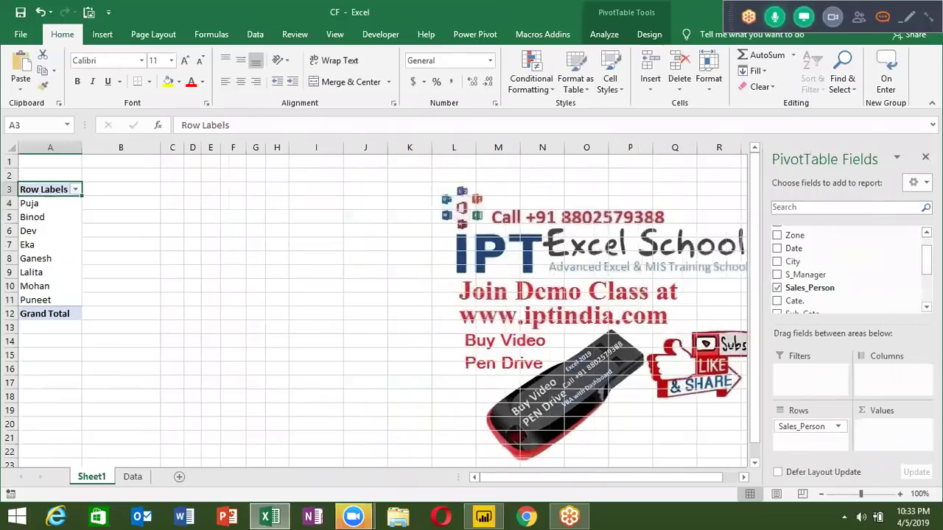
{"action": "scroll", "coordinate": [810, 280], "scroll_direction": "down", "scroll_amount": 2}
{"action": "scroll", "coordinate": [811, 280], "scroll_direction": "down", "scroll_amount": 1}
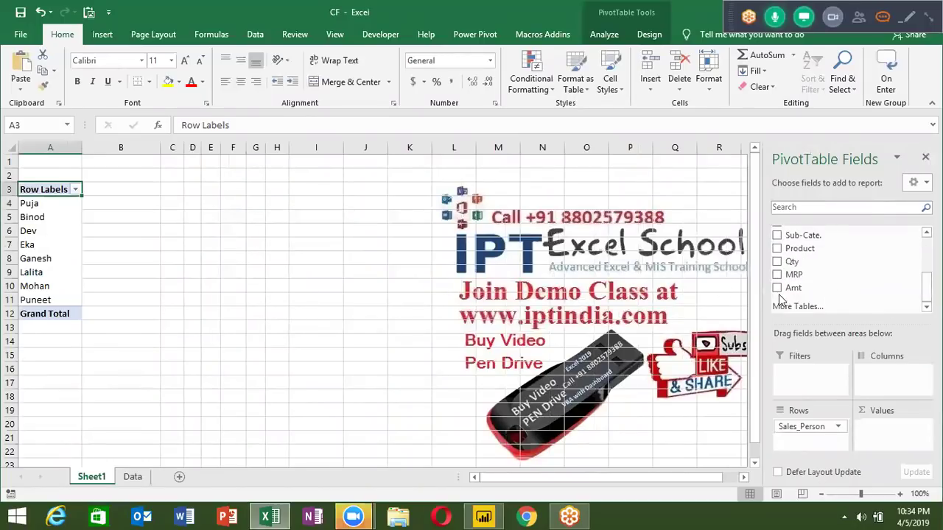
{"action": "left_click_drag", "start_coordinate": [792, 287], "coordinate": [877, 427]}
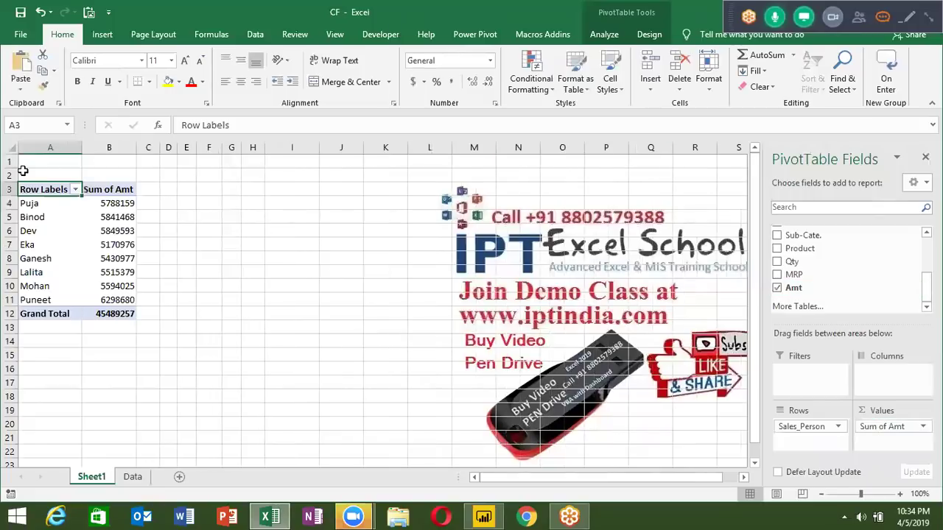
{"action": "right_click", "coordinate": [118, 235]}
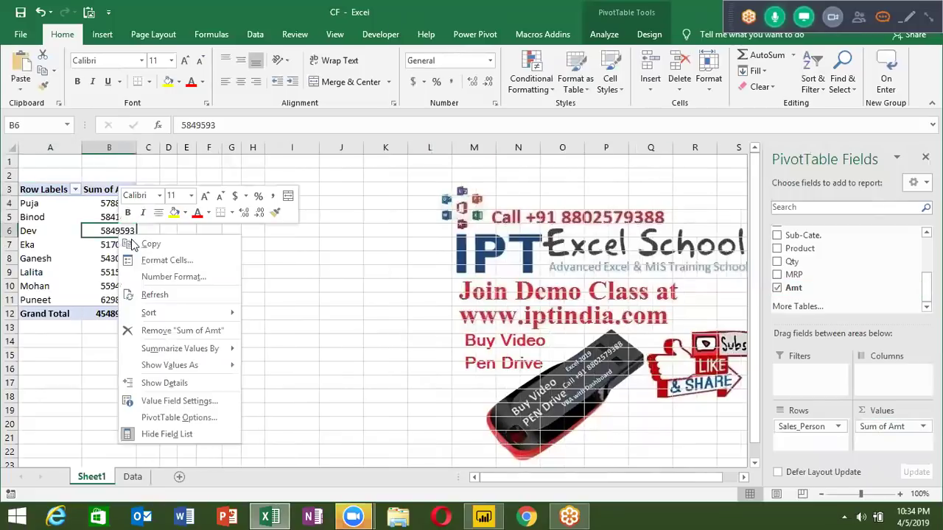
{"action": "left_click", "coordinate": [160, 294]}
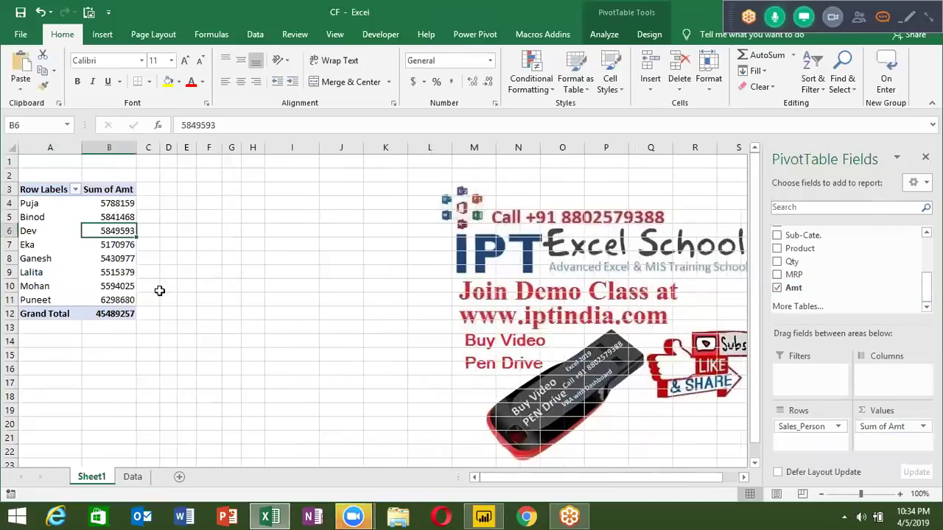
{"action": "left_click", "coordinate": [131, 478]}
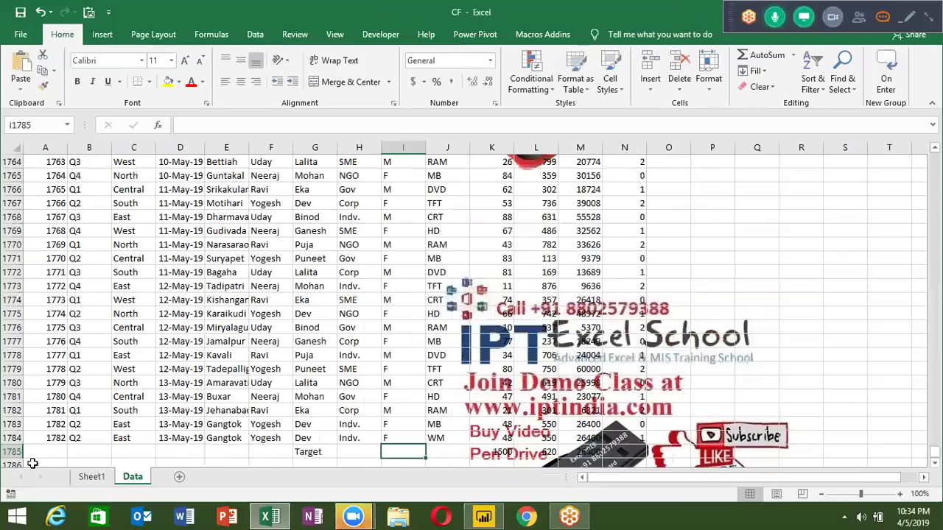
Inspect the Target row 1785 at the bottom of the Data sheet, then return to Sheet1
{"action": "left_click", "coordinate": [13, 452]}
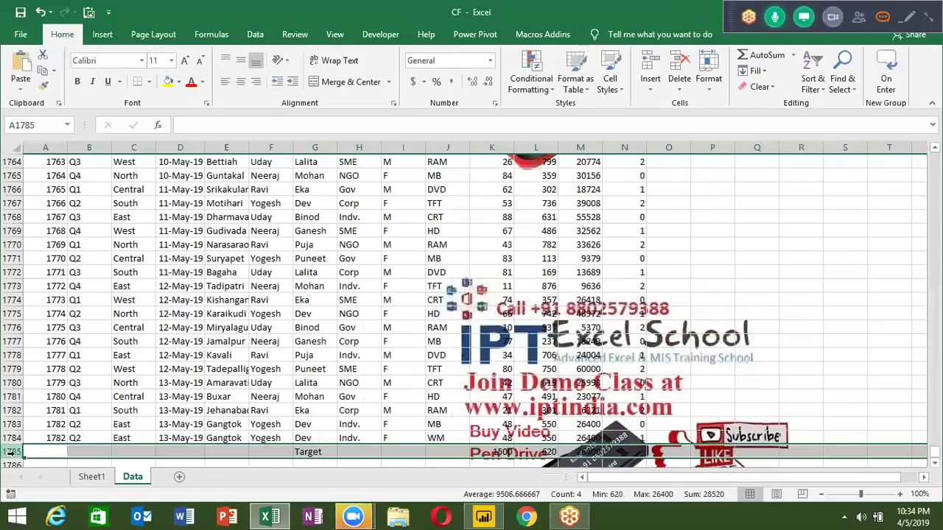
{"action": "left_click", "coordinate": [11, 438]}
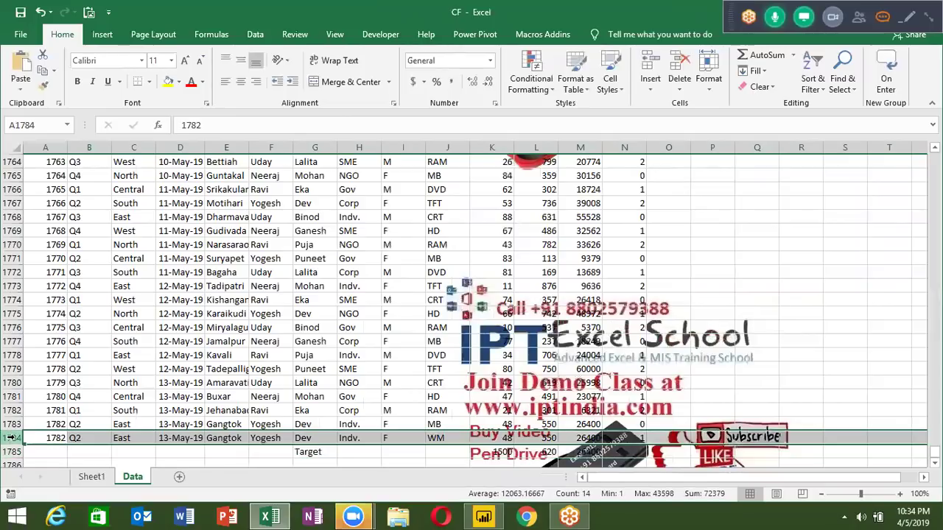
{"action": "scroll", "coordinate": [11, 439], "scroll_direction": "down", "scroll_amount": 3}
{"action": "scroll", "coordinate": [15, 420], "scroll_direction": "down", "scroll_amount": 3}
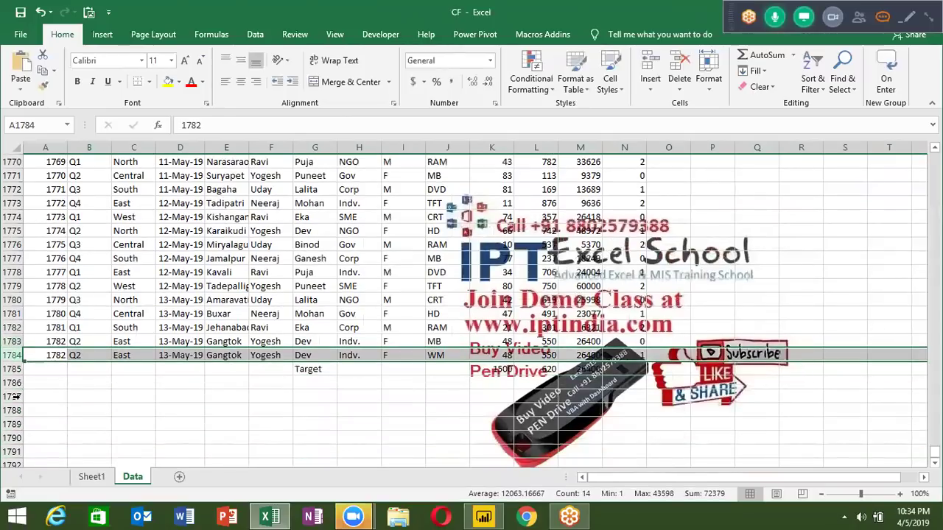
{"action": "left_click", "coordinate": [11, 369]}
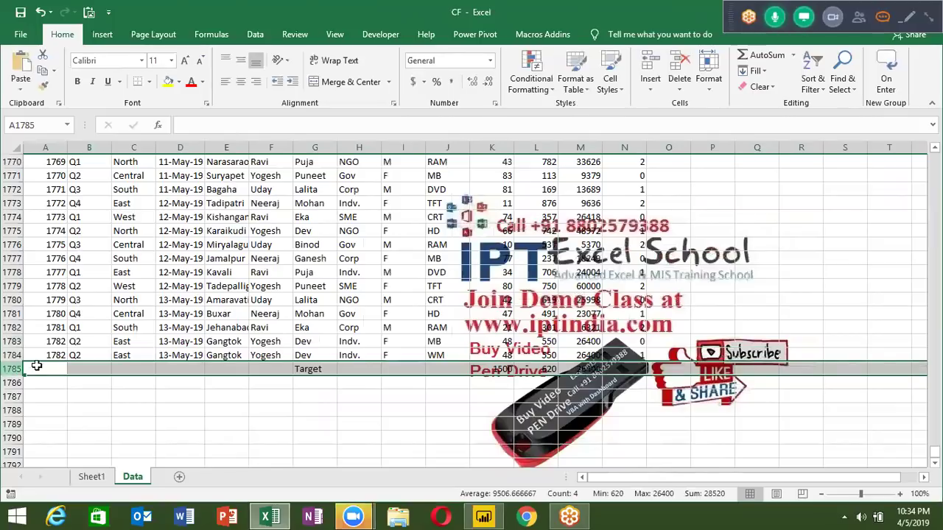
{"action": "key", "text": "Up"}
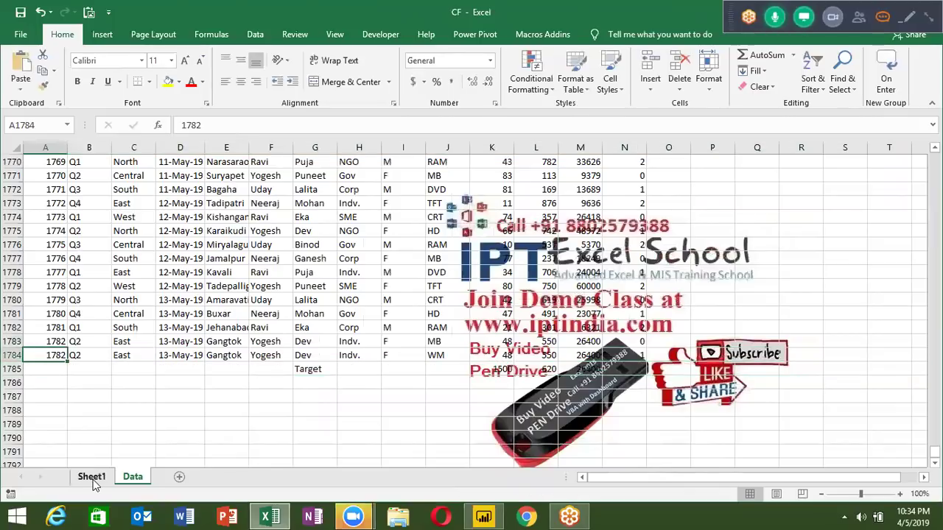
{"action": "left_click", "coordinate": [91, 477]}
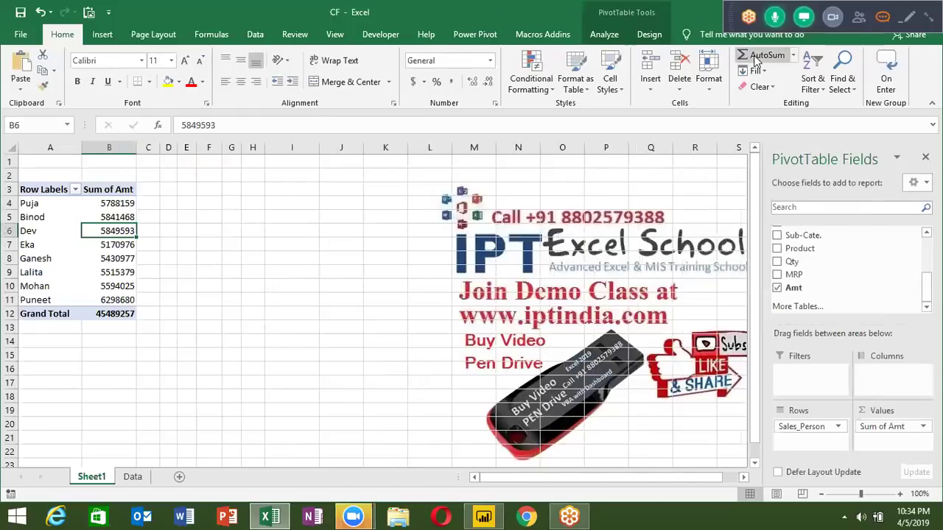
Change the pivot's source range to Data!$A$1:$M$1785 and check the new Target row
{"action": "left_click", "coordinate": [606, 37]}
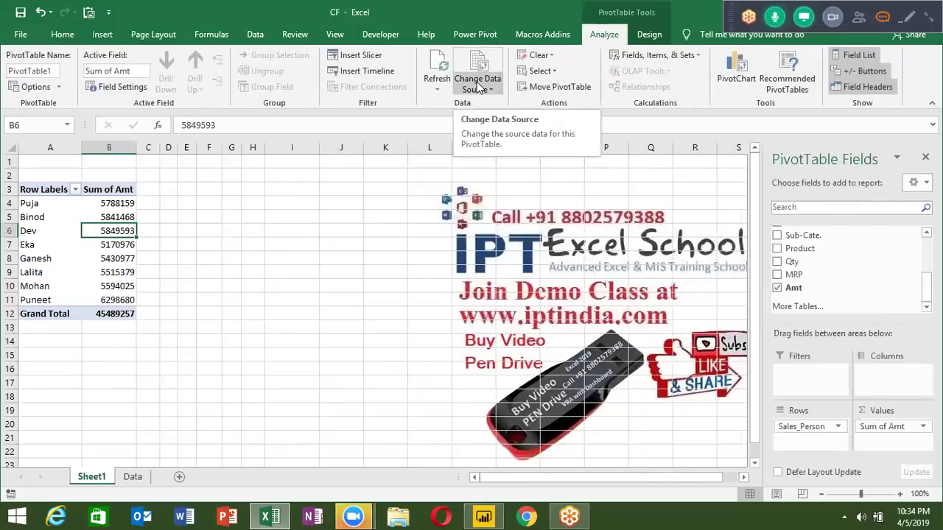
{"action": "left_click", "coordinate": [485, 86]}
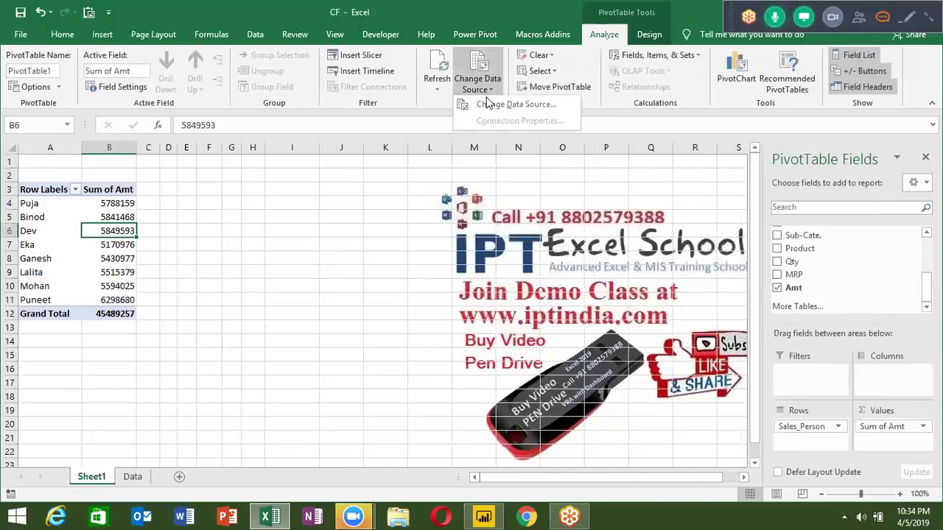
{"action": "left_click", "coordinate": [487, 107]}
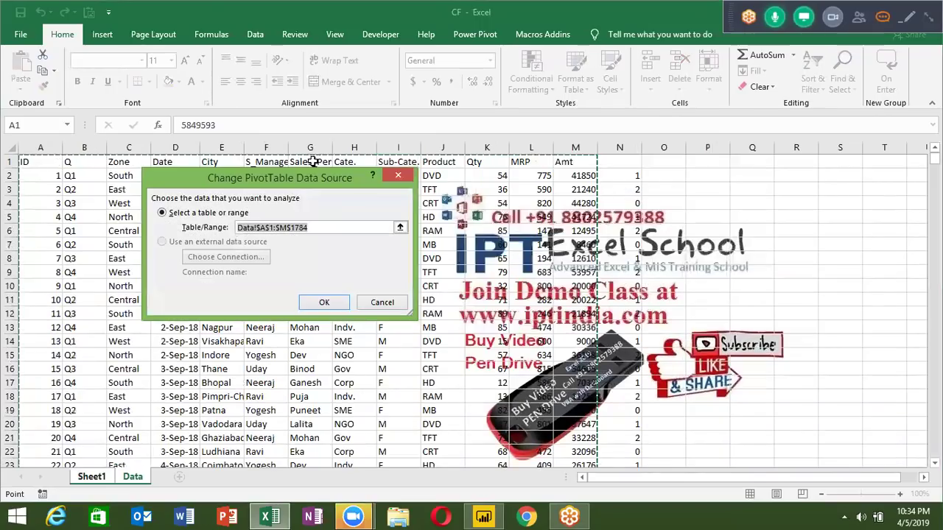
{"action": "left_click", "coordinate": [43, 165]}
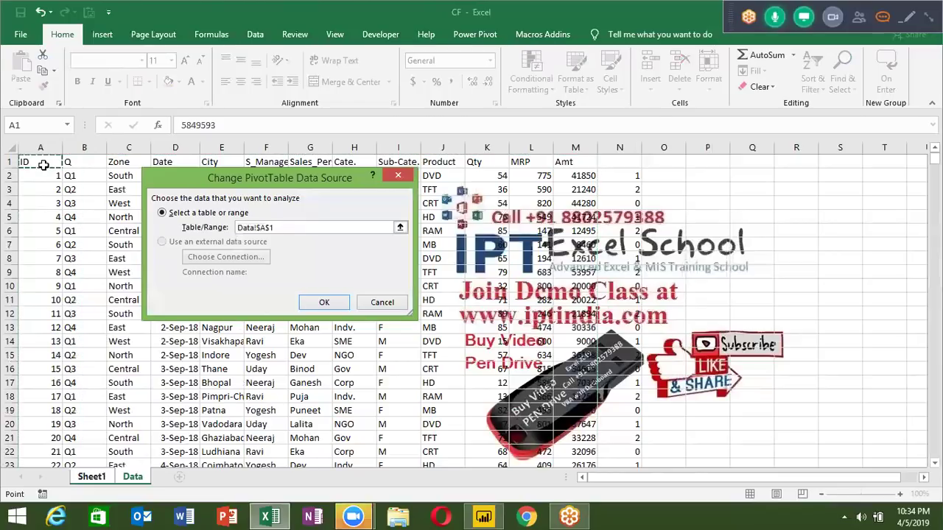
{"action": "key", "text": "ctrl+shift+Right"}
{"action": "key", "text": "ctrl+shift+Down"}
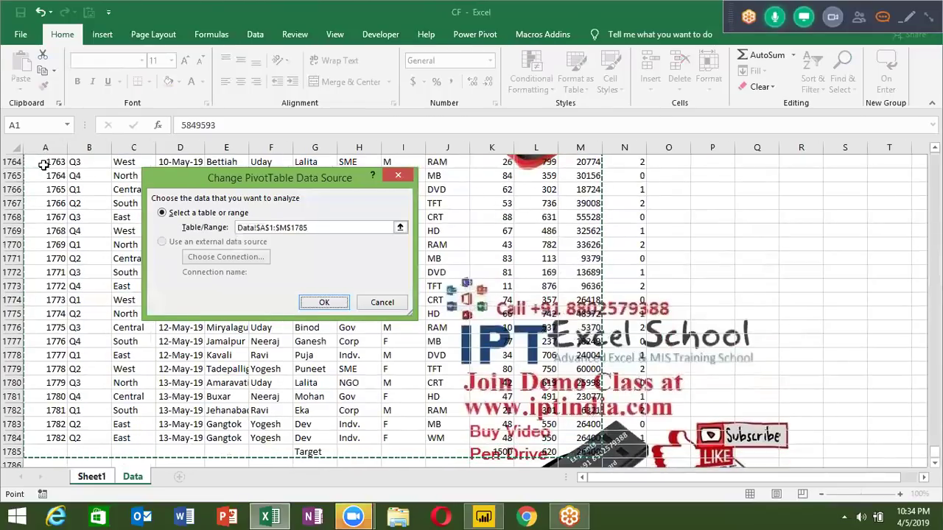
{"action": "key", "text": "Return"}
{"action": "left_click", "coordinate": [130, 315]}
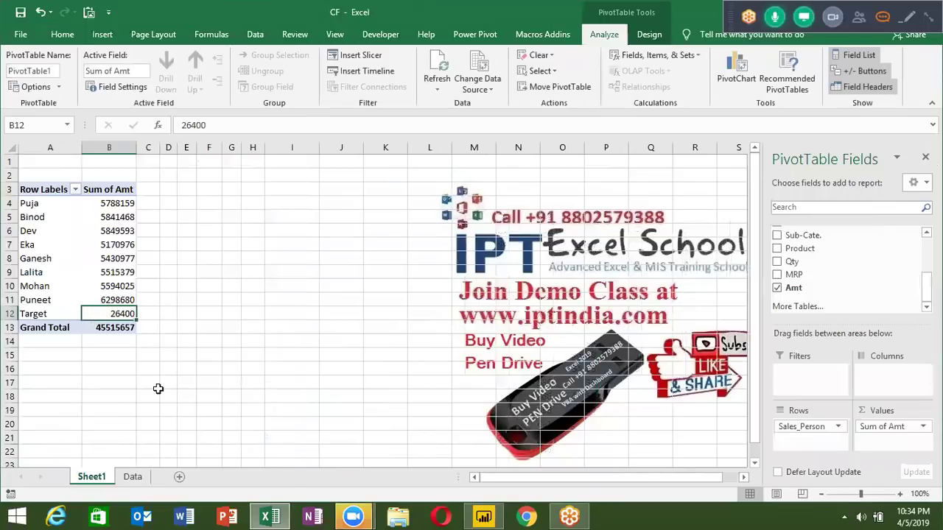
Edit the Target quantity in K1785 on the Data sheet and refresh the pivot table
{"action": "left_click", "coordinate": [134, 477]}
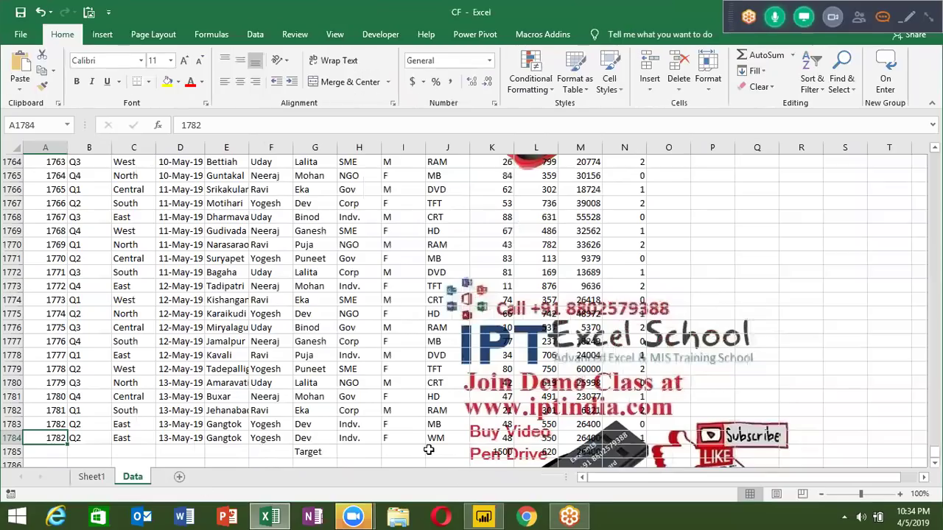
{"action": "scroll", "coordinate": [442, 310], "scroll_direction": "down", "scroll_amount": 4}
{"action": "left_click", "coordinate": [494, 410]}
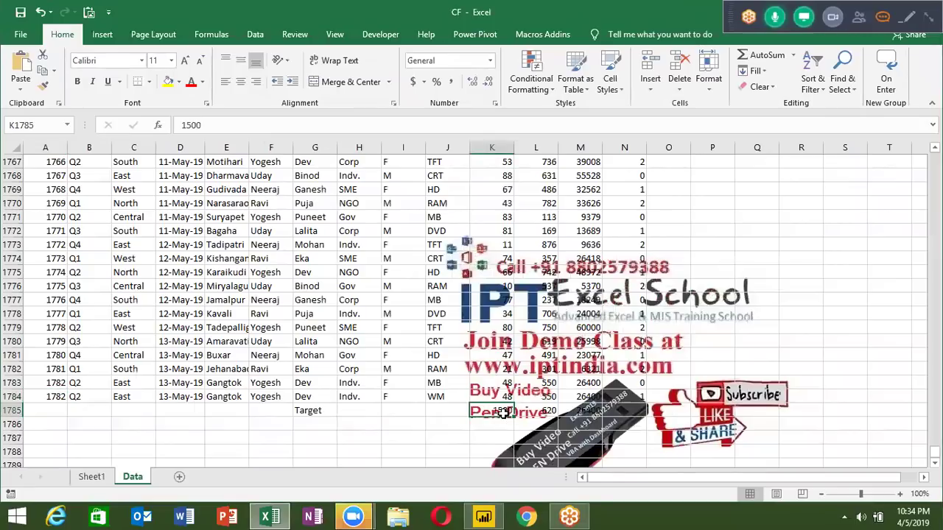
{"action": "double_click", "coordinate": [504, 412]}
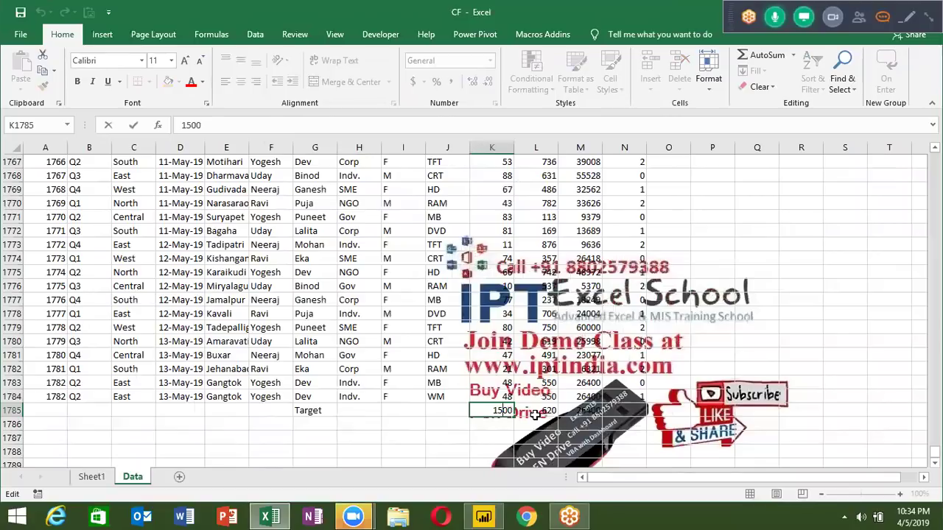
{"action": "type", "text": "00"}
{"action": "key", "text": "Return"}
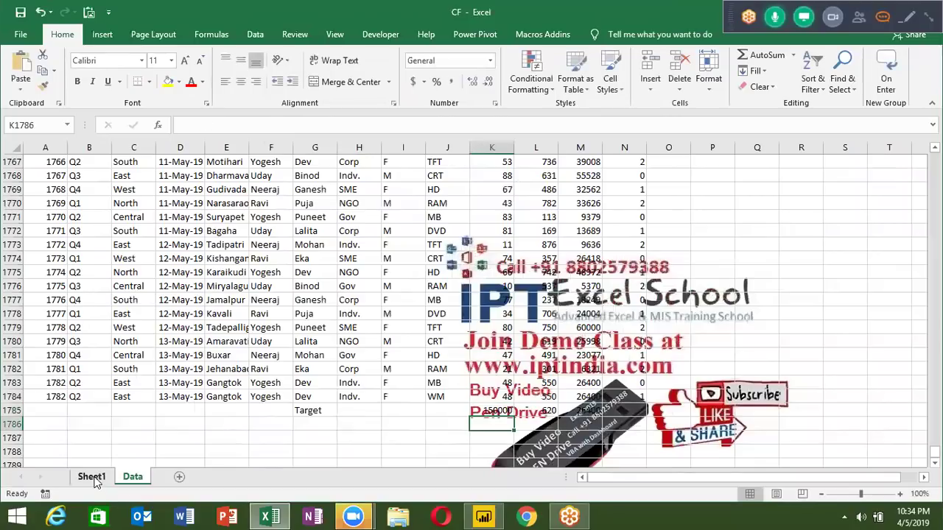
{"action": "left_click", "coordinate": [94, 480]}
{"action": "left_click", "coordinate": [103, 259]}
{"action": "right_click", "coordinate": [103, 261]}
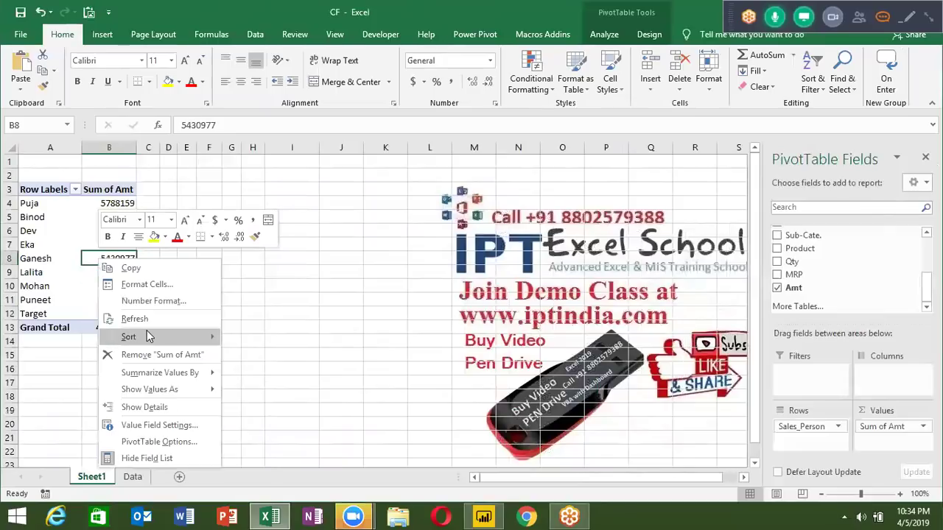
{"action": "left_click", "coordinate": [145, 320]}
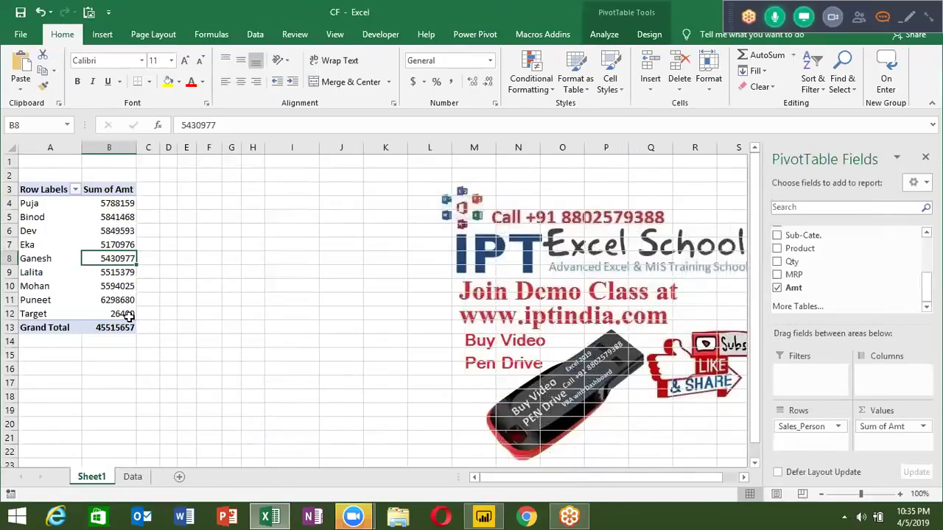
Enter the formula =K1785*L1785 in M1785 and set the Target quantity K1785 to 1500
{"action": "left_click", "coordinate": [132, 477]}
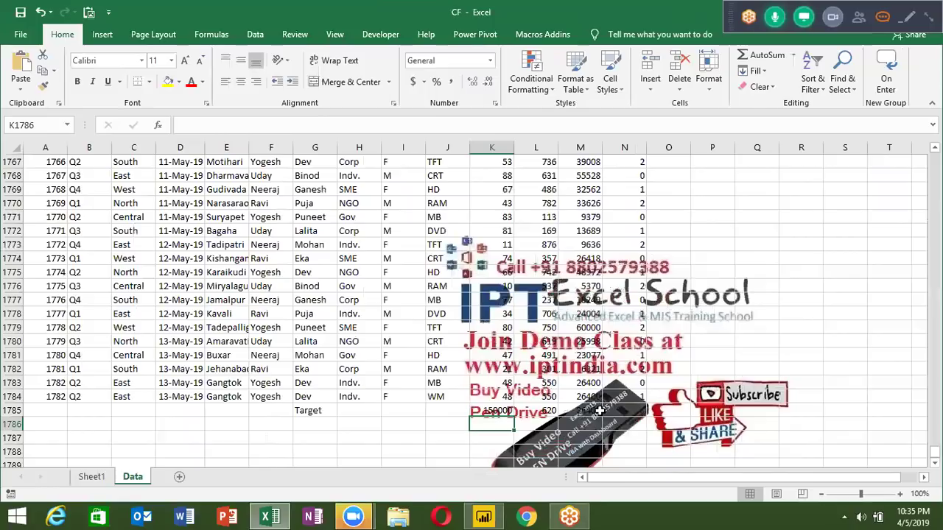
{"action": "left_click", "coordinate": [587, 413]}
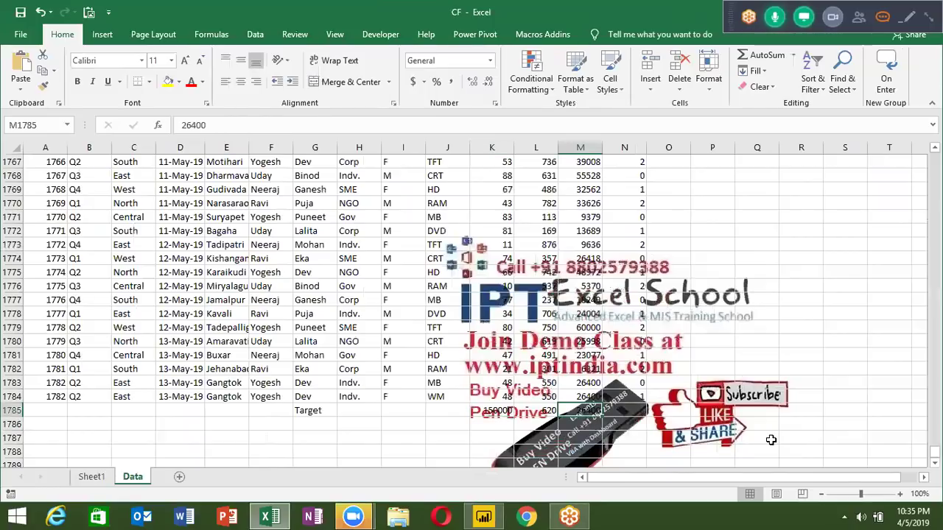
{"action": "key", "text": "ctrl+Page_Up"}
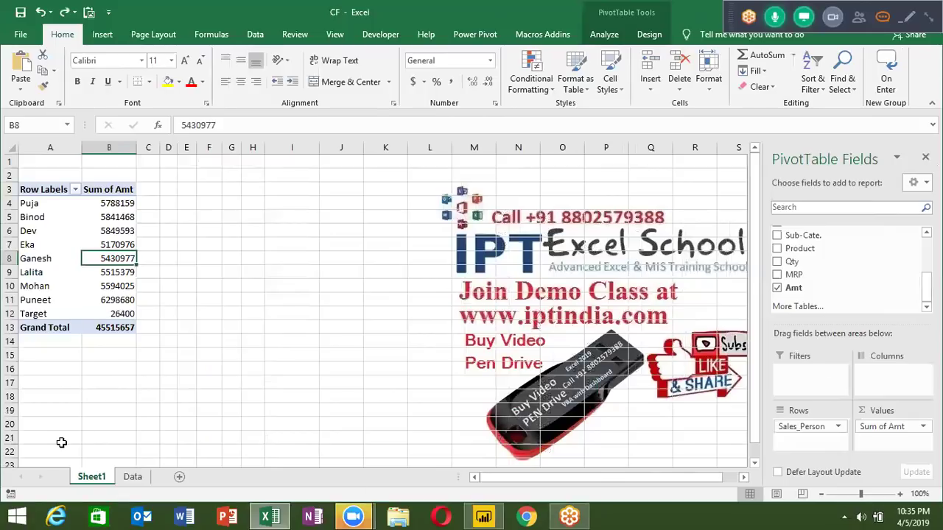
{"action": "left_click", "coordinate": [135, 477]}
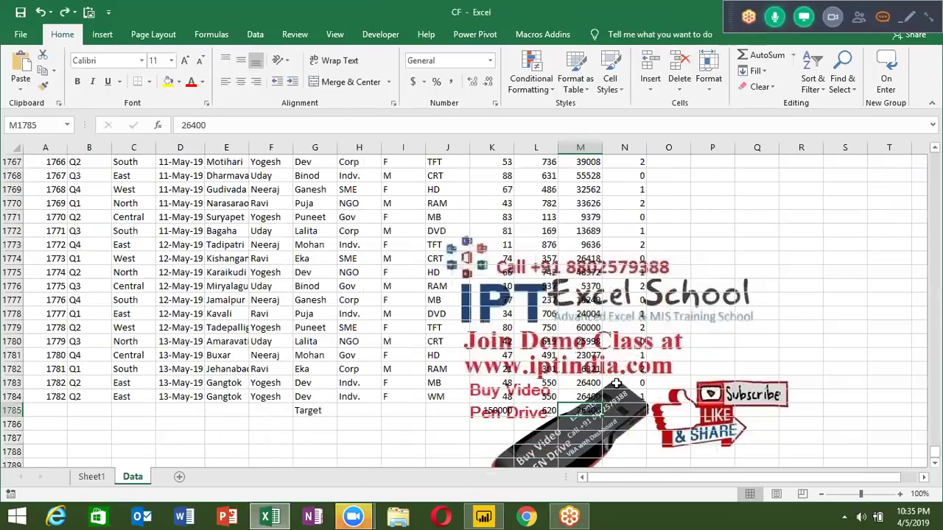
{"action": "type", "text": "="}
{"action": "key", "text": "Left"}
{"action": "key", "text": "Left"}
{"action": "type", "text": "*"}
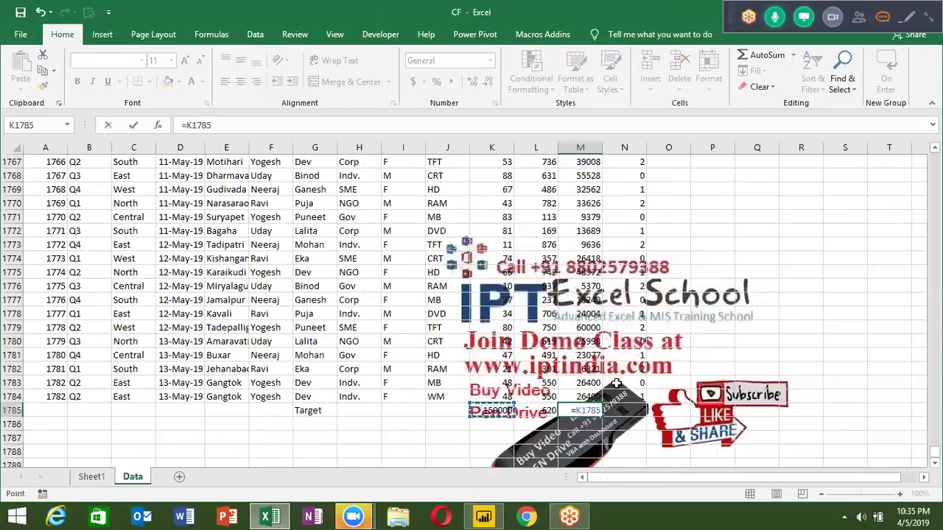
{"action": "key", "text": "Left"}
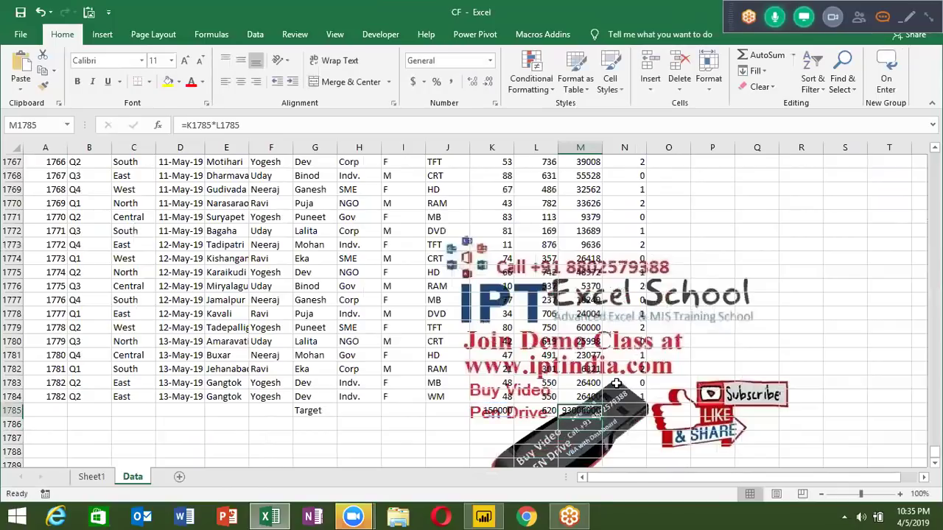
{"action": "key", "text": "shift+Tab"}
{"action": "key", "text": "Left"}
{"action": "type", "text": "15"}
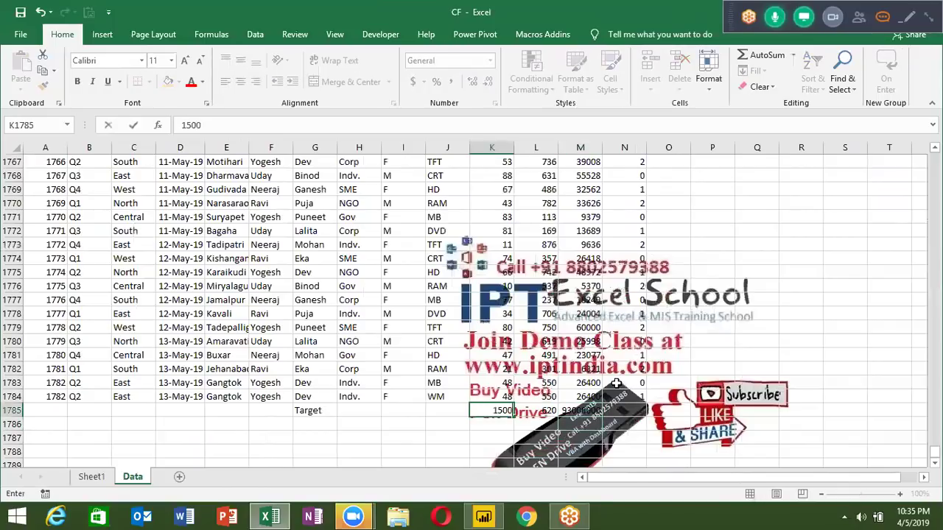
{"action": "key", "text": "Return"}
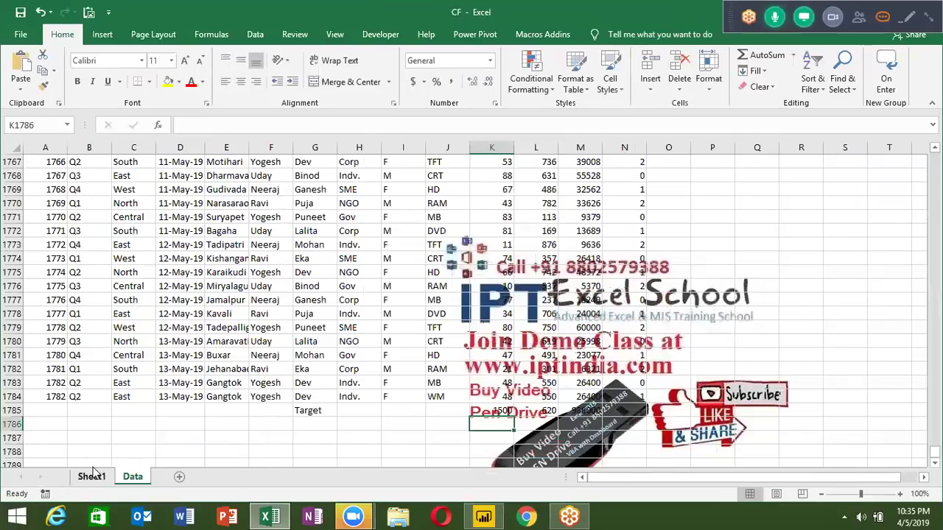
Refresh the pivot, then set K1785 to 15000 and refresh again so Target shows 9300000
{"action": "left_click", "coordinate": [92, 475]}
{"action": "right_click", "coordinate": [115, 284]}
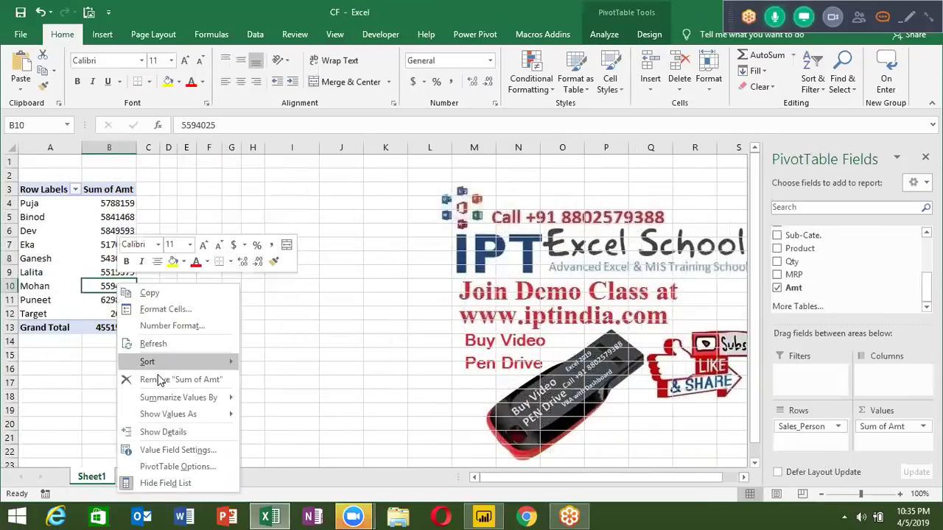
{"action": "left_click", "coordinate": [153, 344]}
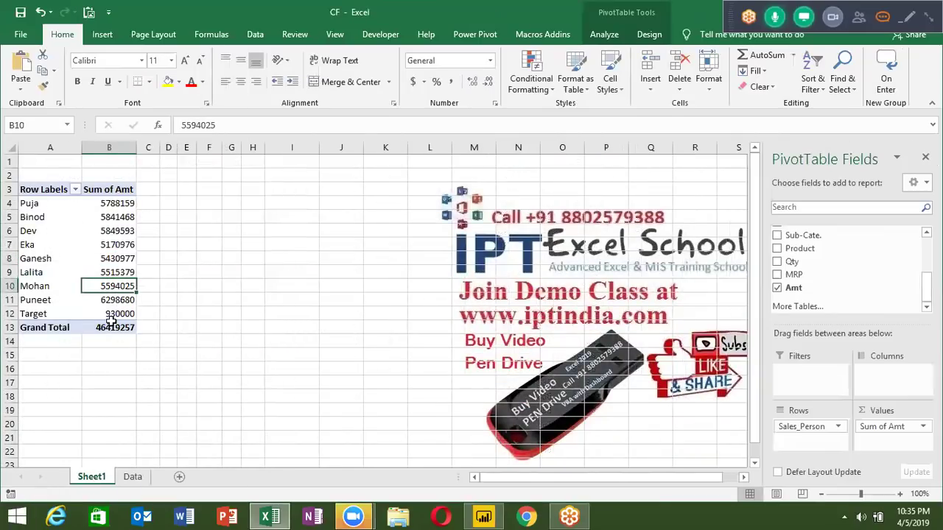
{"action": "left_click", "coordinate": [133, 476]}
{"action": "left_click", "coordinate": [504, 411]}
{"action": "type", "text": "1500"}
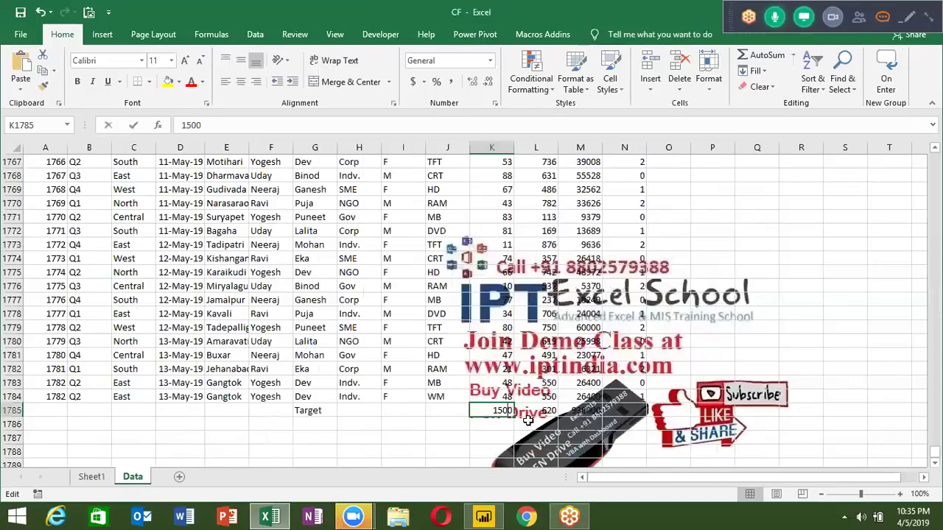
{"action": "type", "text": "0"}
{"action": "key", "text": "Return"}
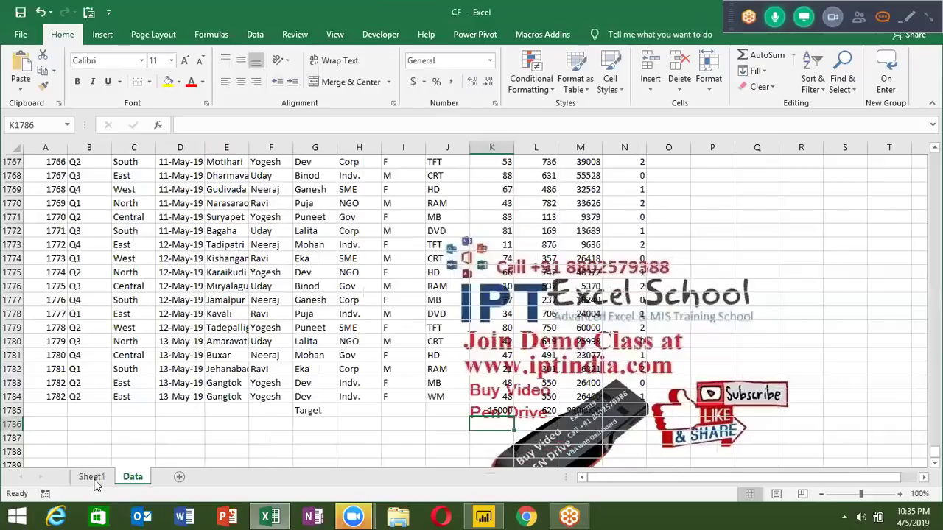
{"action": "left_click", "coordinate": [91, 477]}
{"action": "right_click", "coordinate": [108, 243]}
{"action": "left_click", "coordinate": [167, 302]}
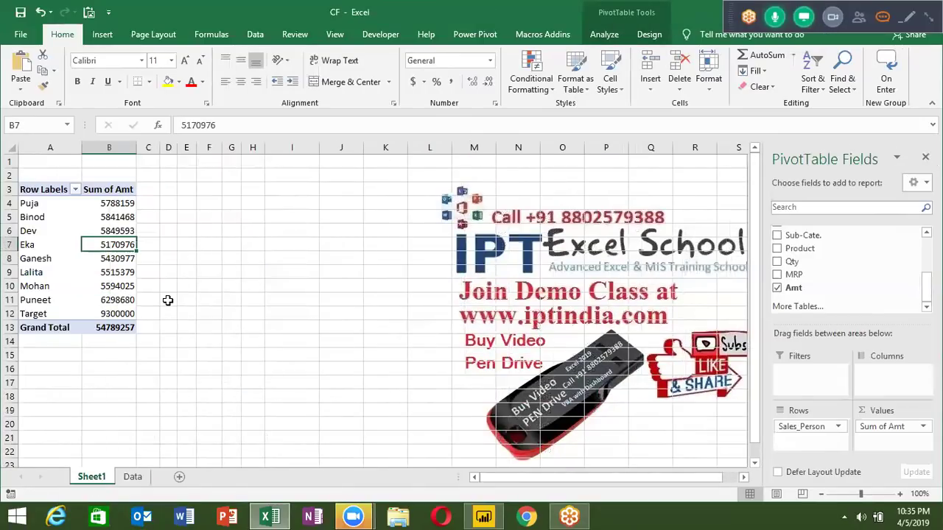
{"action": "left_click", "coordinate": [119, 312]}
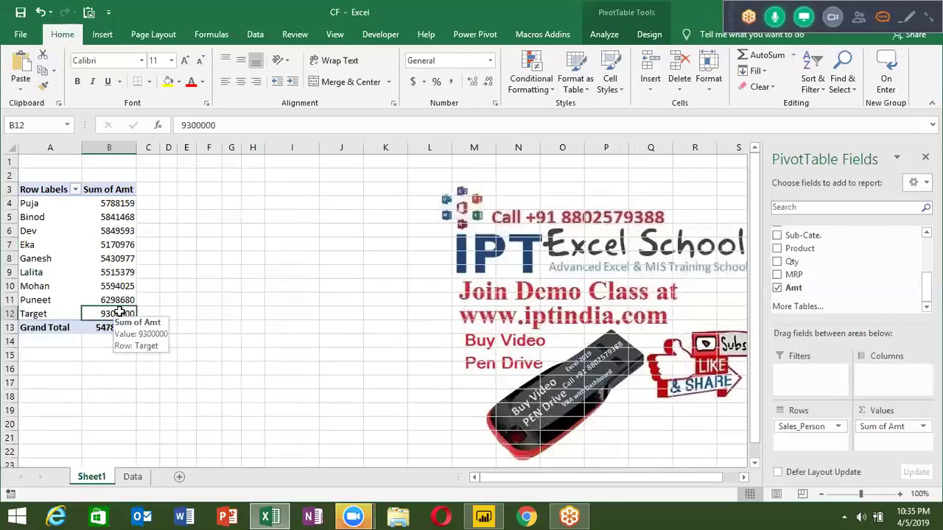
Show Sum of Amt as % Of base field Sales_Person, base item Target
{"action": "left_click_drag", "start_coordinate": [123, 300], "coordinate": [125, 204]}
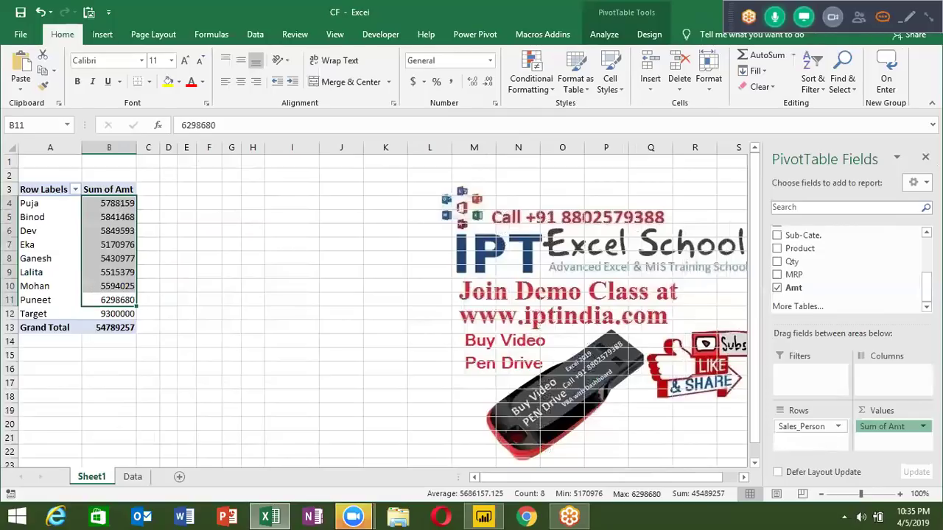
{"action": "left_click", "coordinate": [921, 426]}
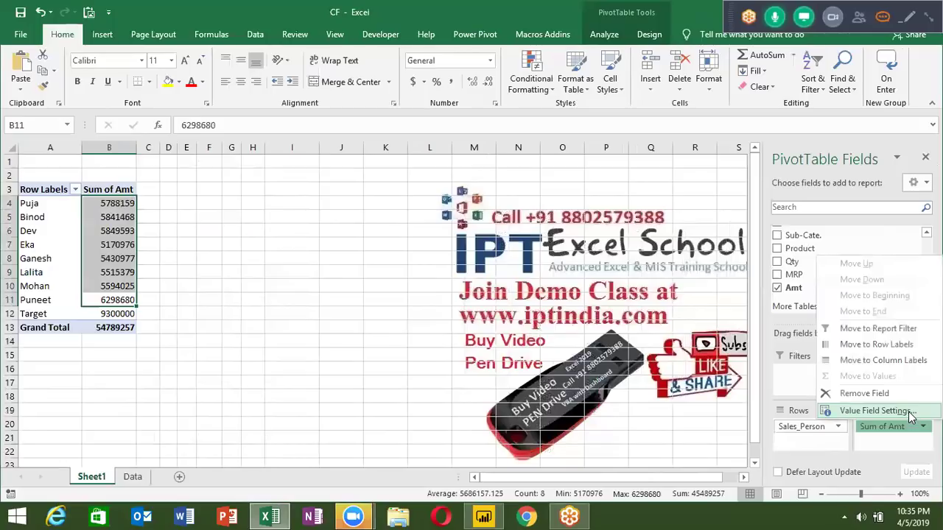
{"action": "left_click", "coordinate": [908, 412]}
{"action": "left_click", "coordinate": [271, 201]}
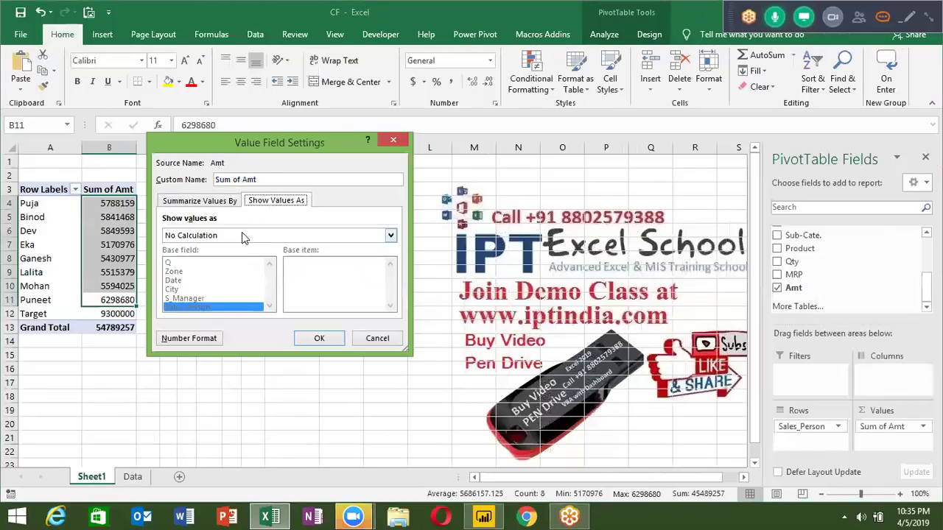
{"action": "left_click", "coordinate": [242, 235]}
{"action": "left_click", "coordinate": [254, 284]}
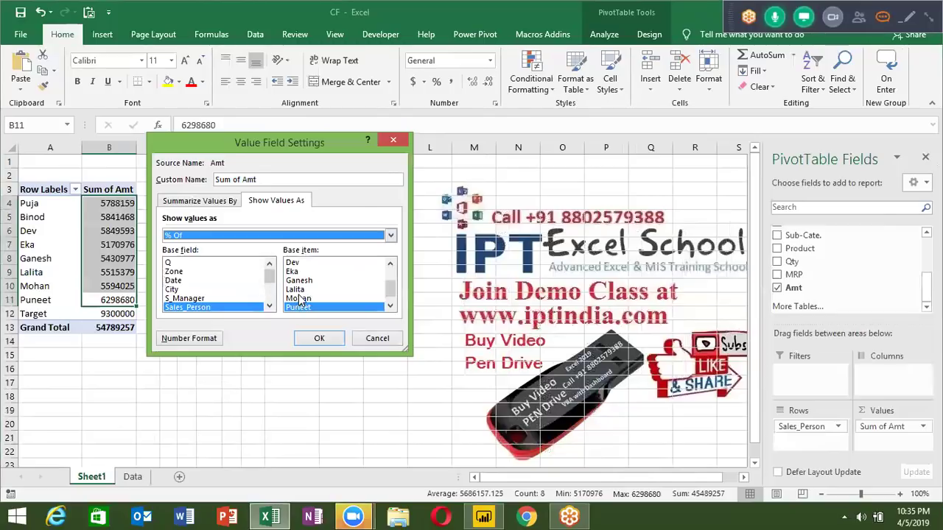
{"action": "left_click", "coordinate": [390, 306]}
{"action": "left_click", "coordinate": [361, 307]}
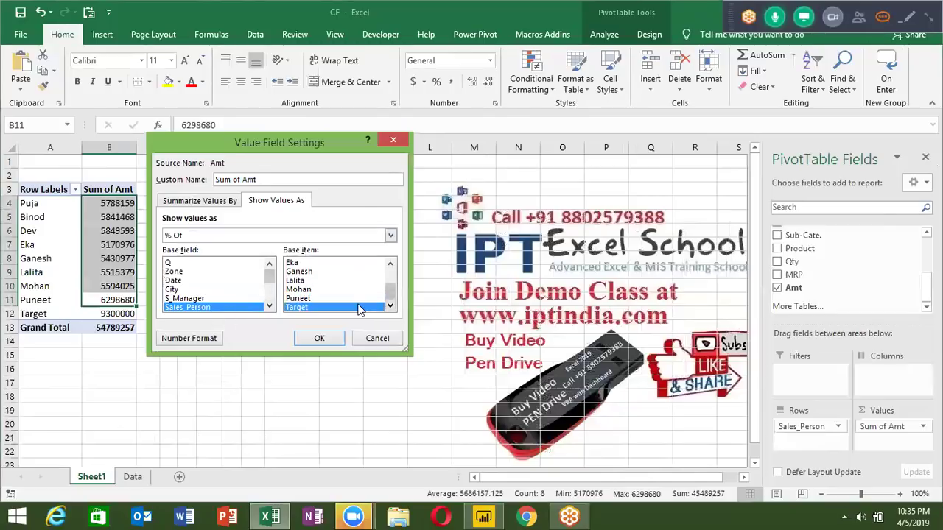
{"action": "left_click", "coordinate": [329, 338]}
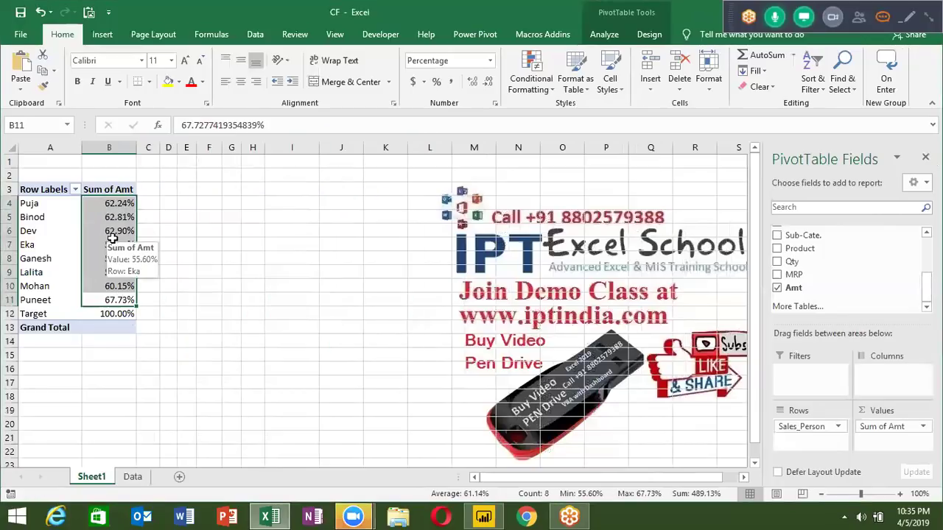
Reopen Value Field Settings to review the Show Values As calculation options, then close the list
{"action": "left_click", "coordinate": [891, 429]}
{"action": "left_click", "coordinate": [869, 415]}
{"action": "left_click", "coordinate": [272, 201]}
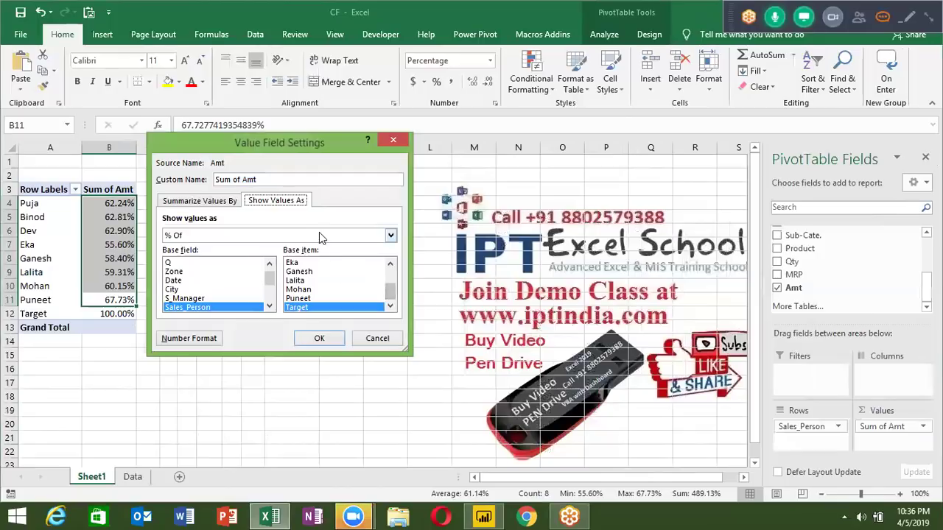
{"action": "left_click", "coordinate": [319, 234]}
{"action": "scroll", "coordinate": [313, 280], "scroll_direction": "down", "scroll_amount": 2}
{"action": "scroll", "coordinate": [313, 285], "scroll_direction": "down", "scroll_amount": 1}
{"action": "scroll", "coordinate": [314, 285], "scroll_direction": "down", "scroll_amount": 1}
{"action": "scroll", "coordinate": [313, 286], "scroll_direction": "up", "scroll_amount": 3}
{"action": "scroll", "coordinate": [314, 285], "scroll_direction": "up", "scroll_amount": 3}
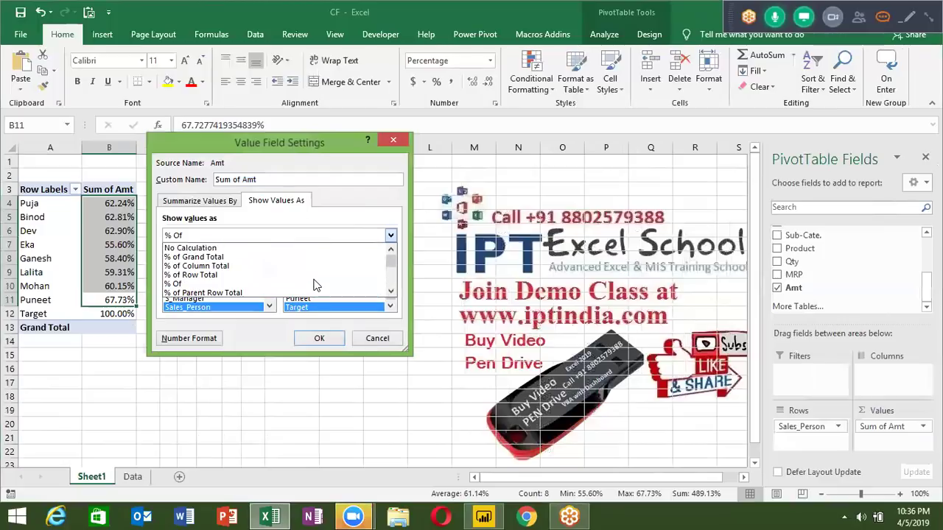
{"action": "scroll", "coordinate": [317, 248], "scroll_direction": "down", "scroll_amount": 2}
{"action": "scroll", "coordinate": [318, 250], "scroll_direction": "down", "scroll_amount": 1}
{"action": "scroll", "coordinate": [320, 254], "scroll_direction": "up", "scroll_amount": 3}
{"action": "scroll", "coordinate": [322, 257], "scroll_direction": "down", "scroll_amount": 3}
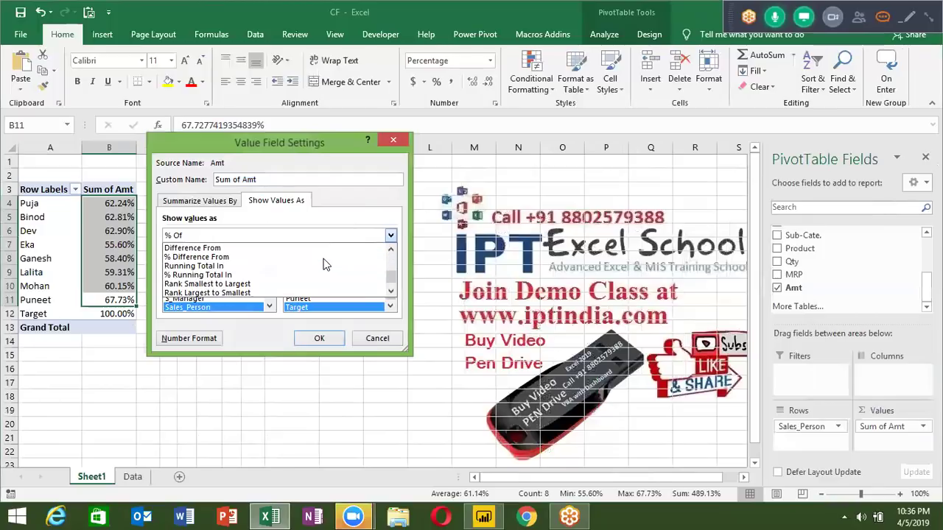
{"action": "scroll", "coordinate": [324, 264], "scroll_direction": "up", "scroll_amount": 2}
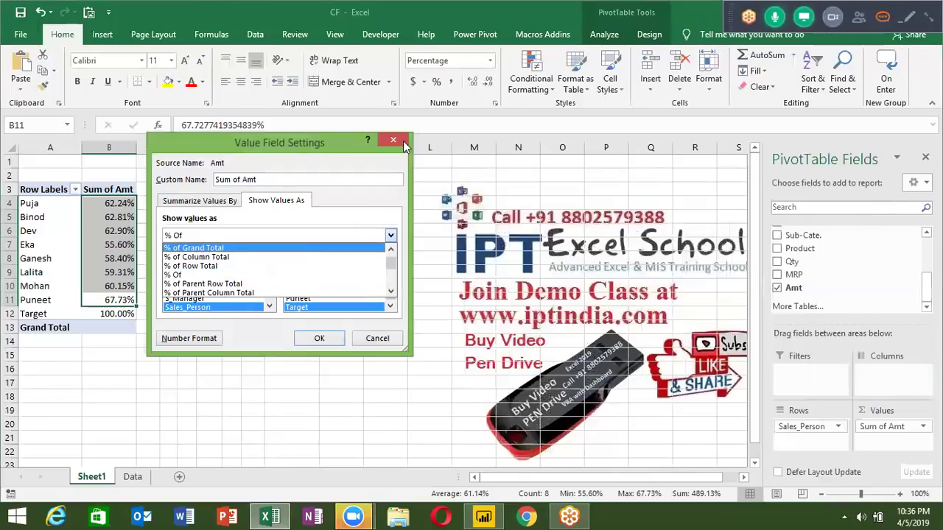
{"action": "left_click", "coordinate": [402, 142]}
Close Value Field Settings and permanently delete the Sheet1 pivot sheet
{"action": "left_click", "coordinate": [402, 141]}
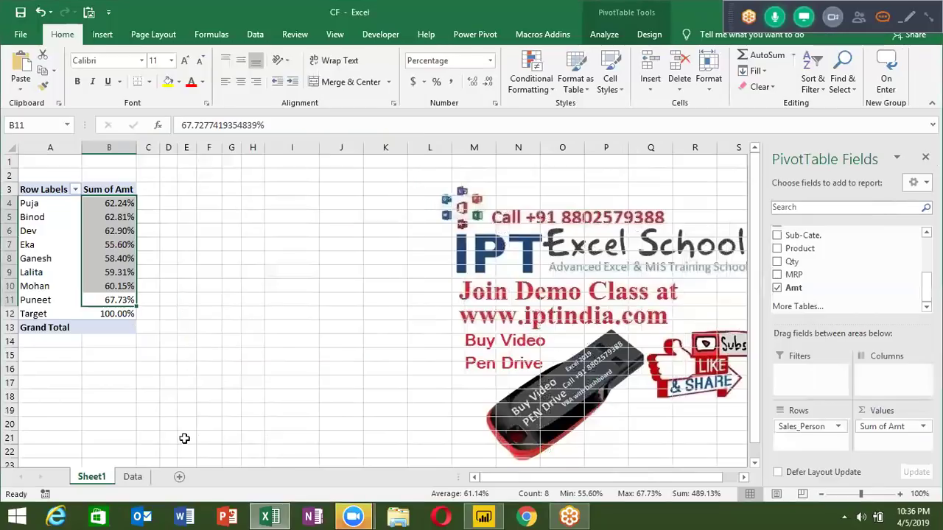
{"action": "right_click", "coordinate": [103, 477]}
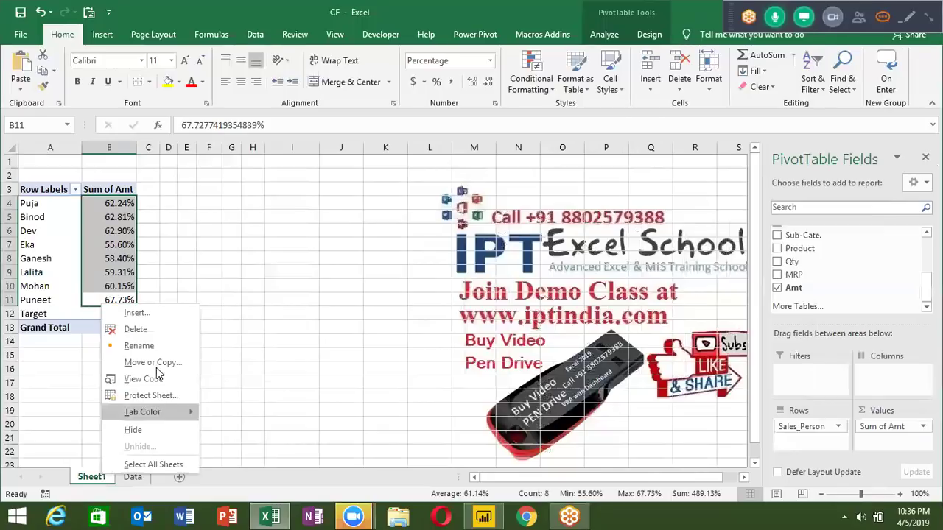
{"action": "left_click", "coordinate": [156, 329]}
{"action": "left_click", "coordinate": [459, 297]}
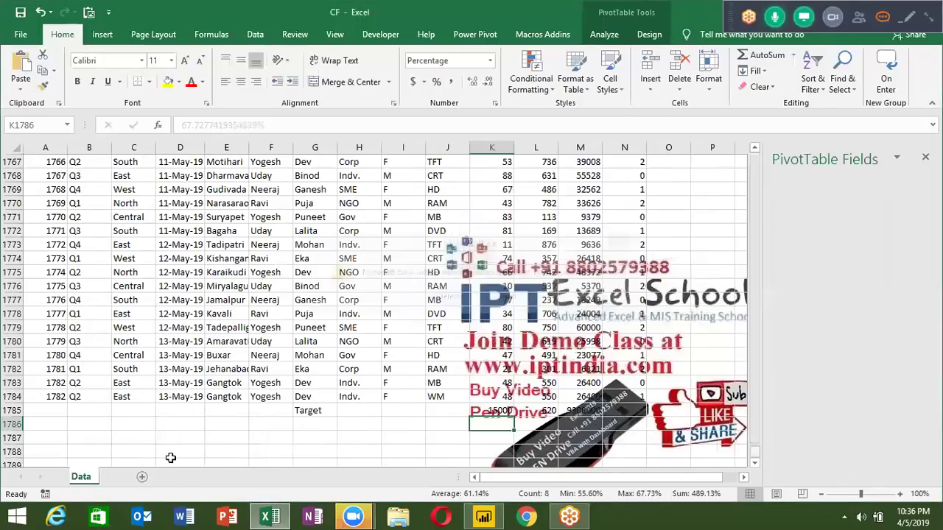
Copy the data table A1:L1784 from the Data sheet and start a new blank workbook
{"action": "left_click", "coordinate": [88, 328]}
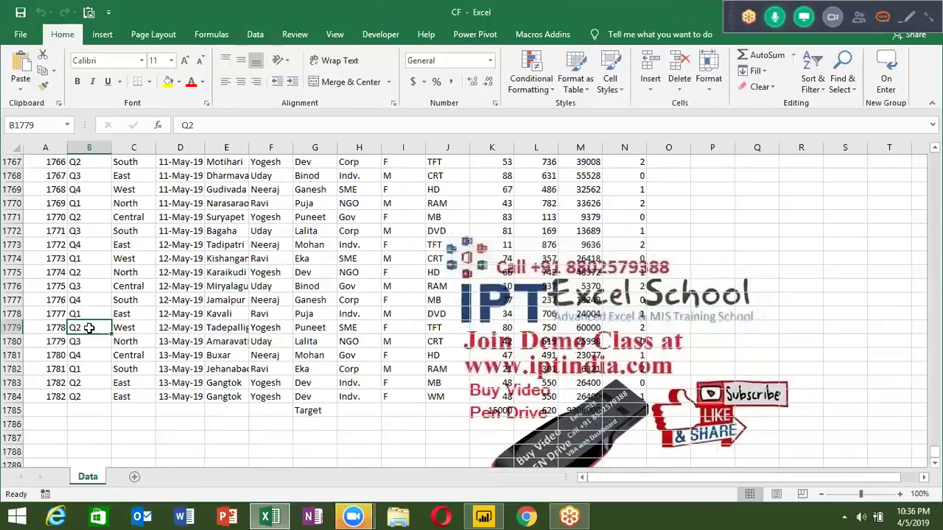
{"action": "key", "text": "ctrl+Home"}
{"action": "key", "text": "ctrl+shift+Right"}
{"action": "key", "text": "shift+Left"}
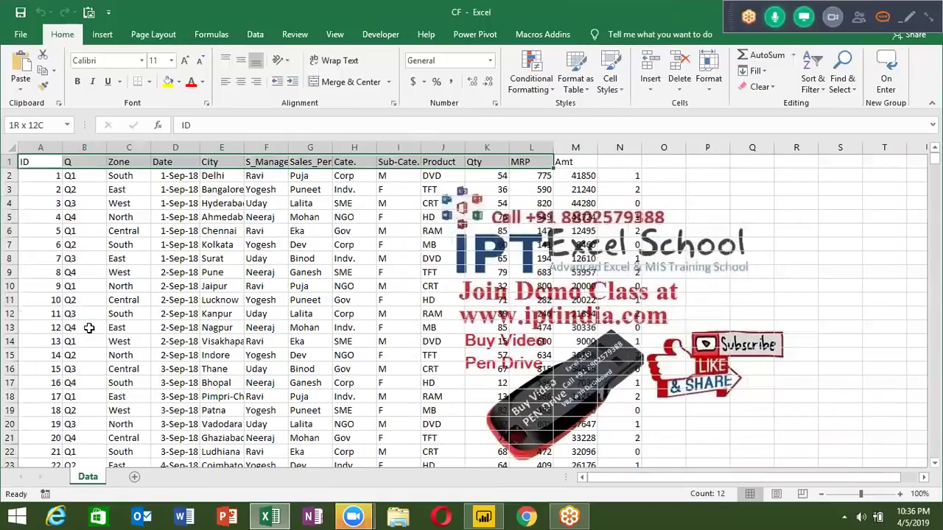
{"action": "key", "text": "ctrl+shift+Down"}
{"action": "key", "text": "ctrl+q"}
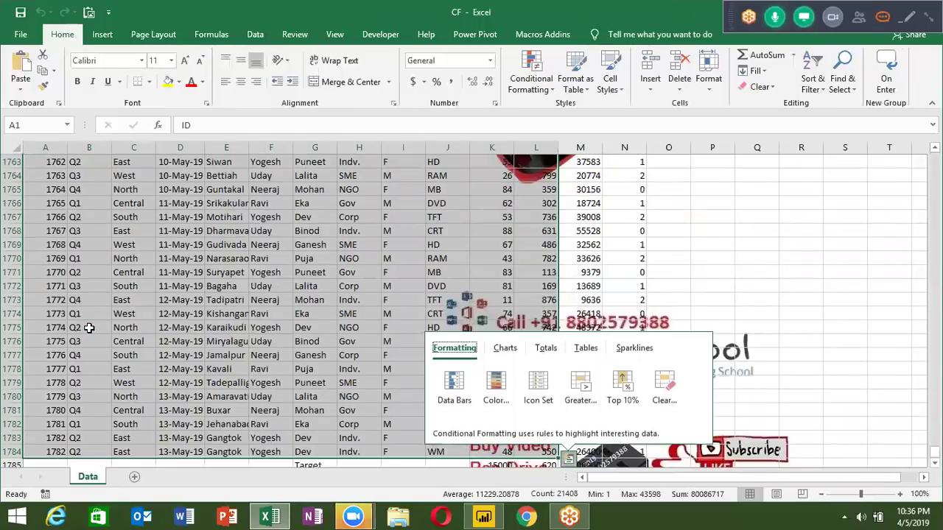
{"action": "key", "text": "Escape"}
{"action": "key", "text": "ctrl+c"}
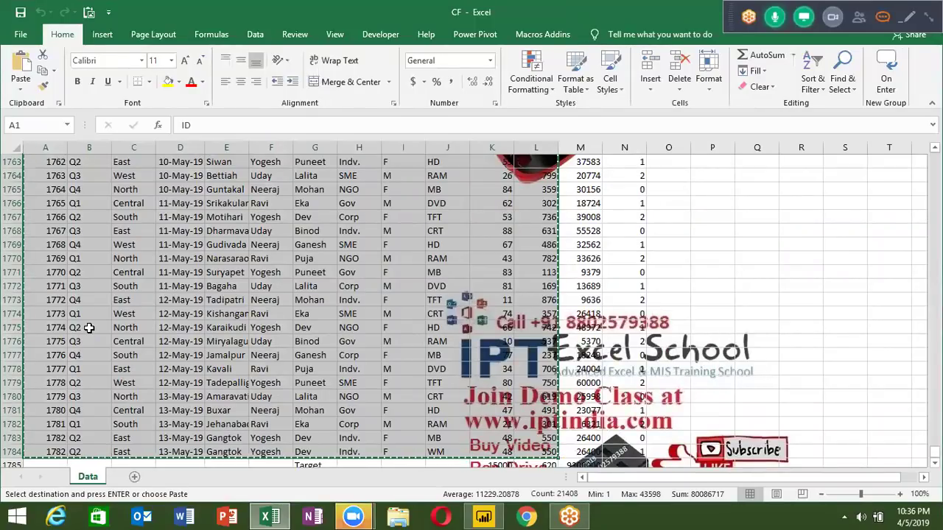
{"action": "key", "text": "ctrl+n"}
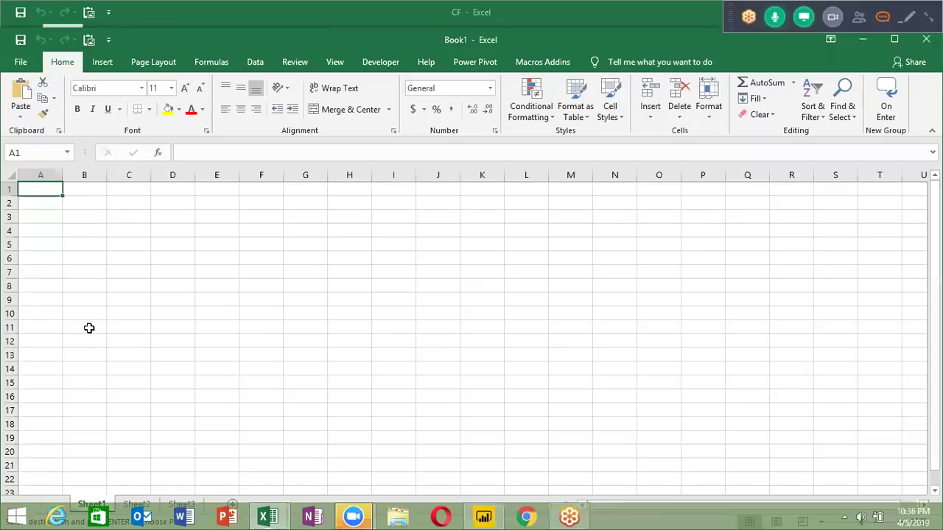
Paste the copied sales data into Book1's Sheet1 starting at A1
{"action": "key", "text": "ctrl+v"}
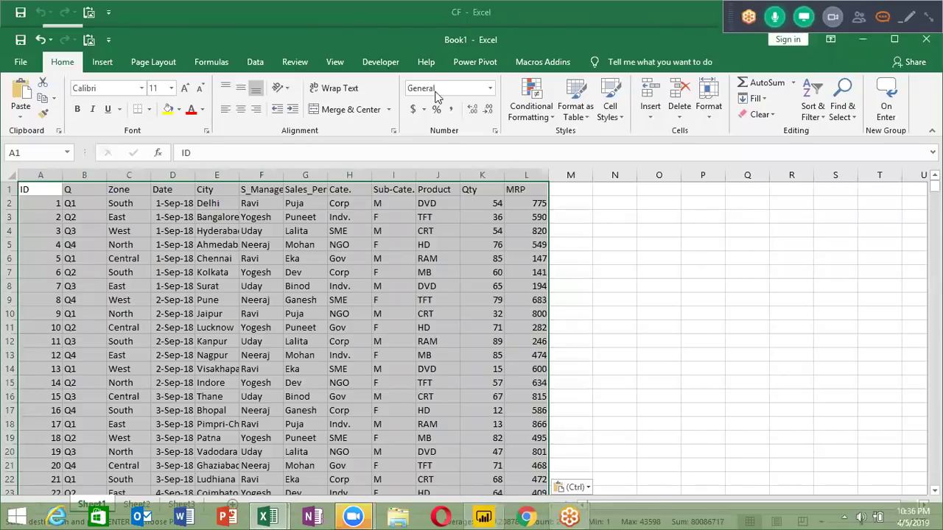
{"action": "left_click_drag", "start_coordinate": [484, 175], "coordinate": [517, 175]}
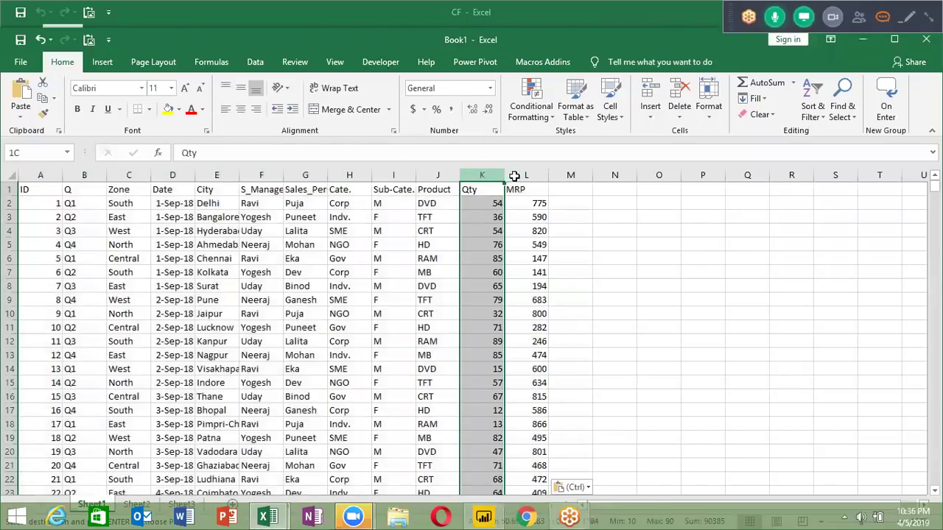
{"action": "left_click", "coordinate": [577, 176]}
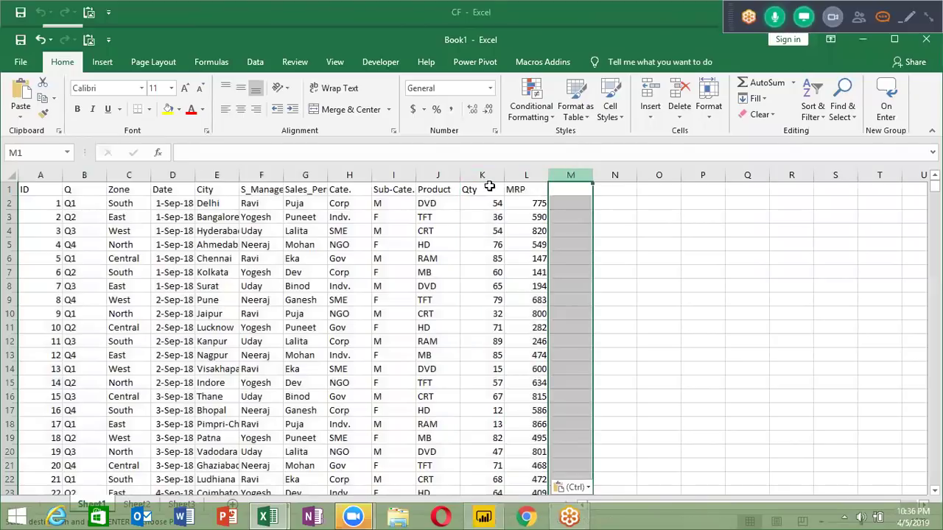
{"action": "left_click", "coordinate": [35, 190]}
Create a pivot table on a new sheet with Zone in Rows
{"action": "left_click", "coordinate": [103, 62]}
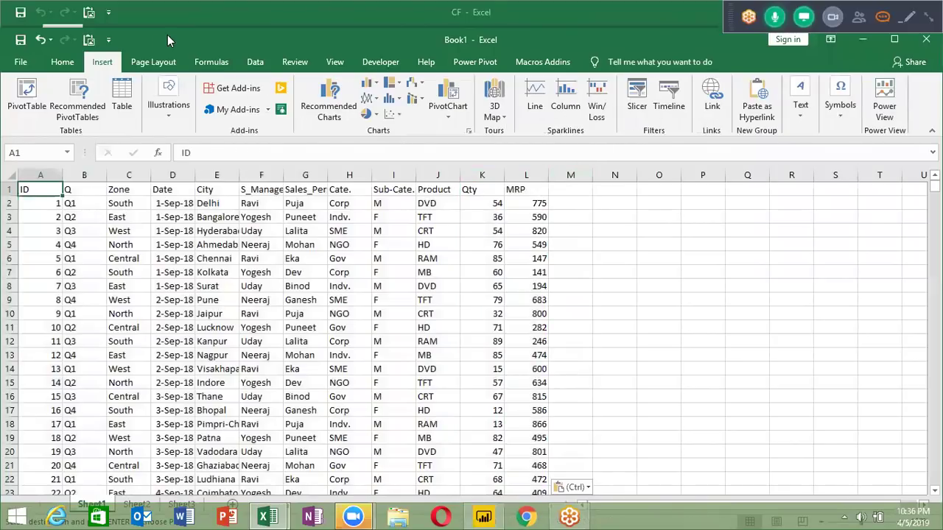
{"action": "left_click", "coordinate": [20, 69]}
{"action": "left_click", "coordinate": [331, 343]}
{"action": "left_click", "coordinate": [102, 245]}
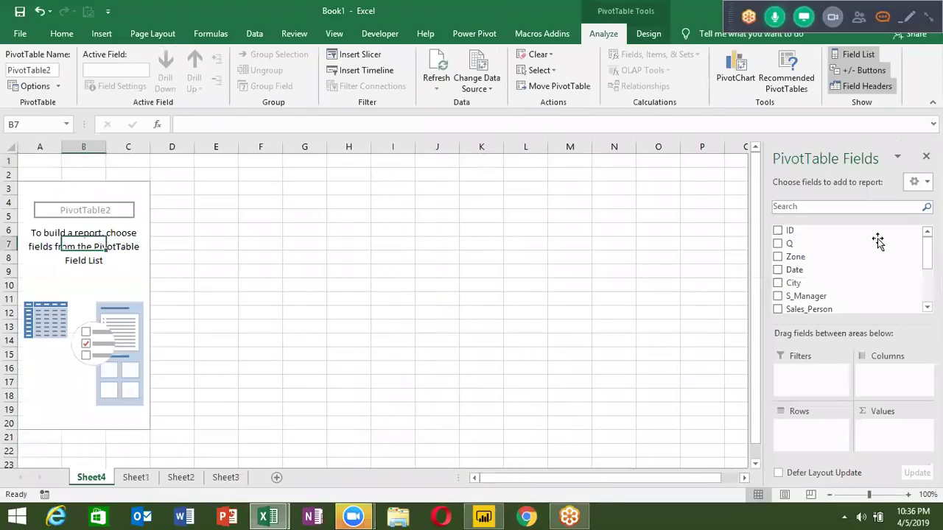
{"action": "left_click_drag", "start_coordinate": [880, 258], "coordinate": [817, 433]}
{"action": "scroll", "coordinate": [814, 294], "scroll_direction": "down", "scroll_amount": 3}
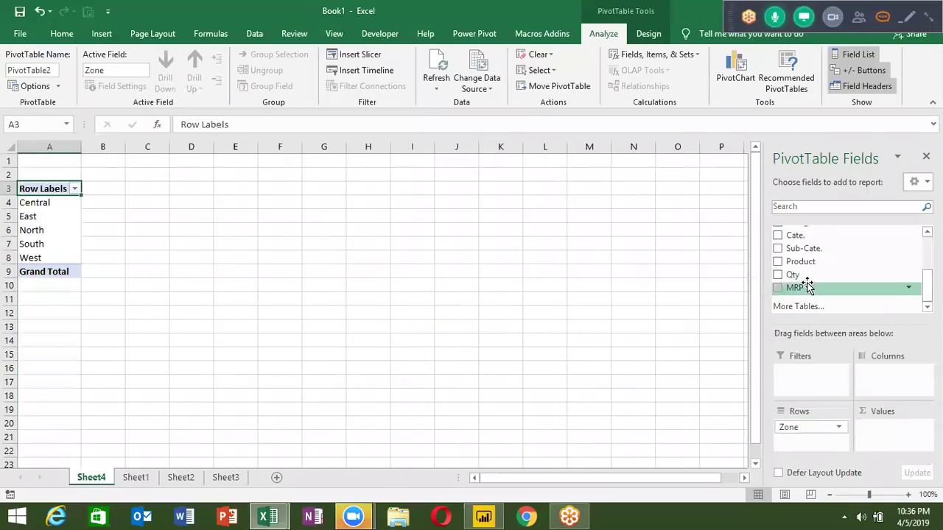
{"action": "left_click", "coordinate": [129, 481]}
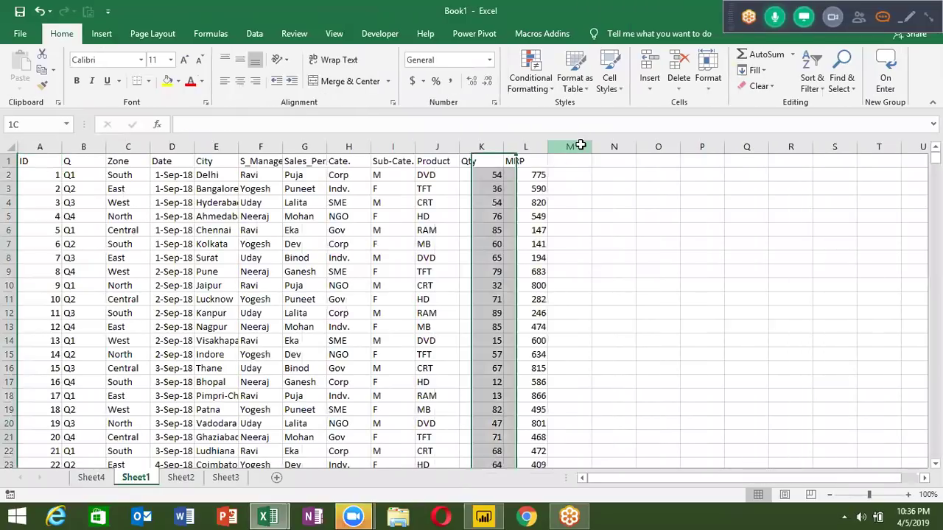
Check the MRP value in row 3 of the pasted data, then go back to Sheet4's zone pivot
{"action": "left_click", "coordinate": [580, 141]}
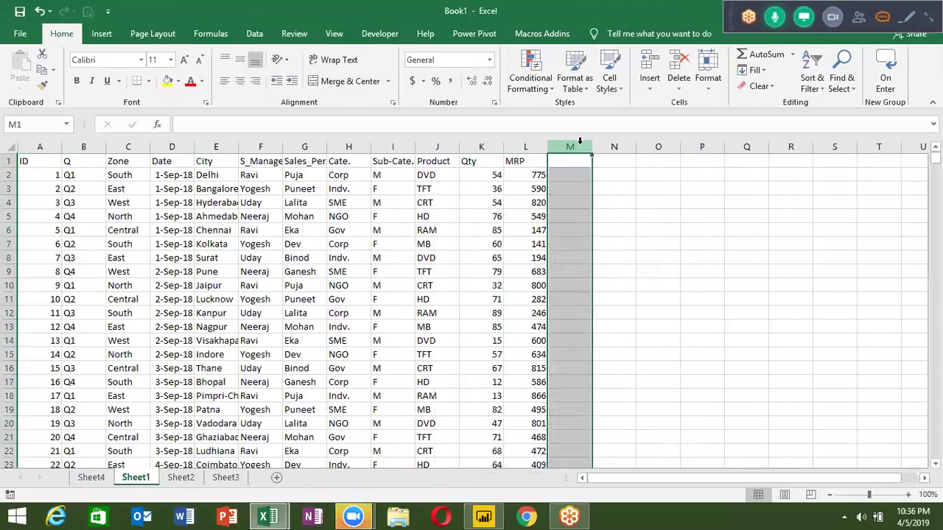
{"action": "left_click", "coordinate": [529, 189]}
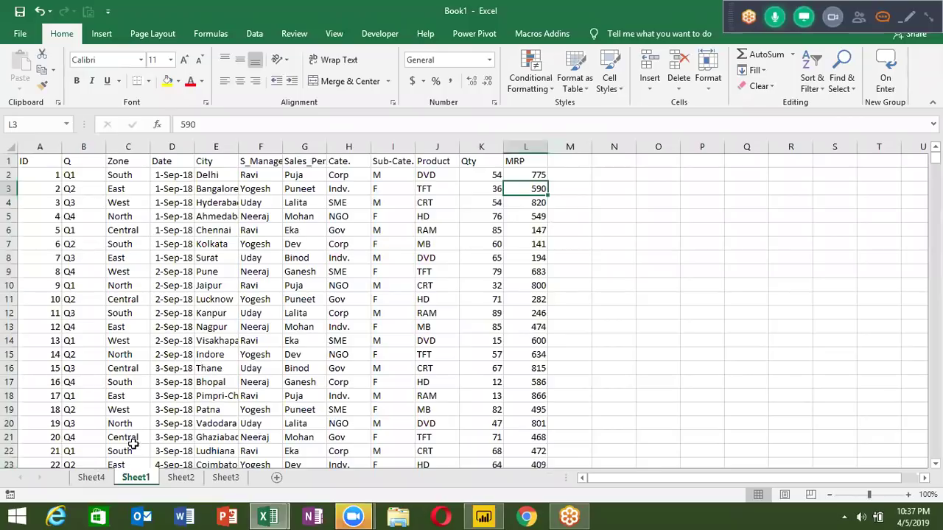
{"action": "left_click", "coordinate": [85, 477]}
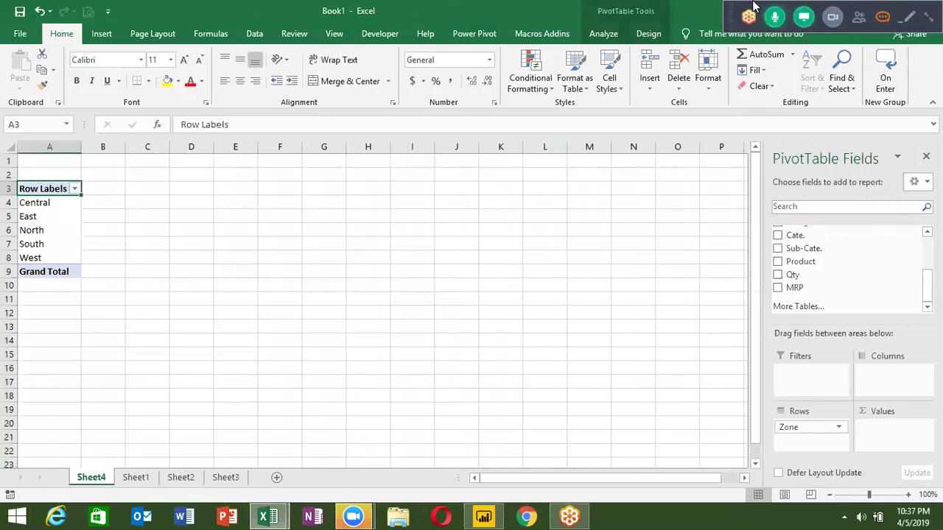
Add a calculated field named Amt with formula =Qty*MRP to the zone pivot
{"action": "left_click", "coordinate": [609, 37]}
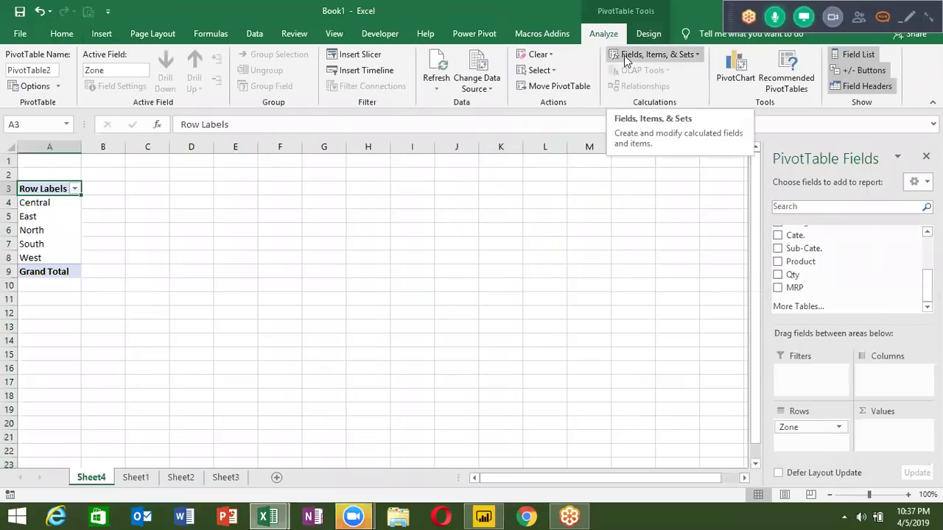
{"action": "left_click", "coordinate": [624, 57]}
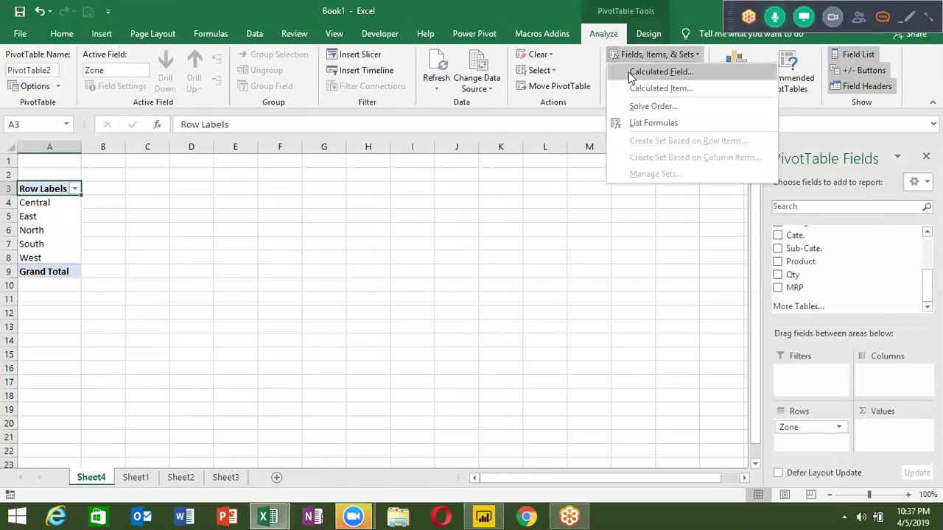
{"action": "left_click", "coordinate": [641, 73]}
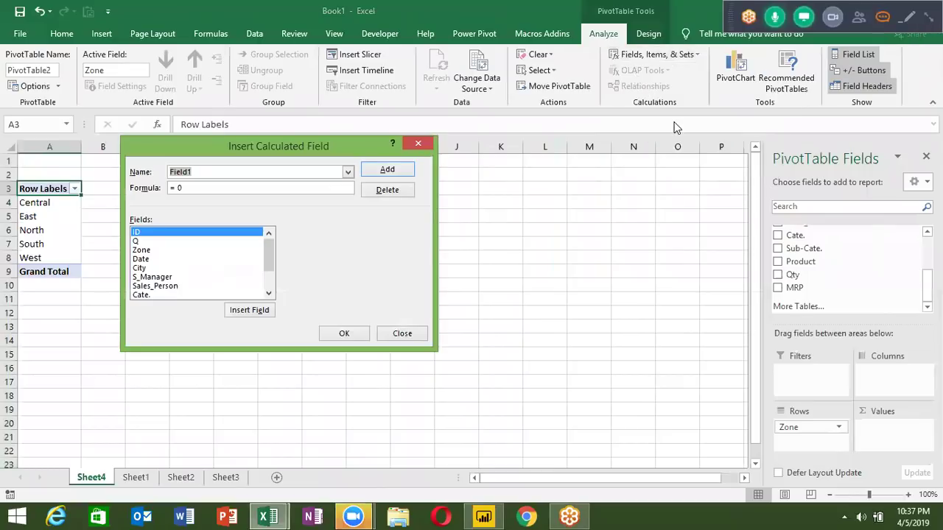
{"action": "type", "text": "Amt"}
{"action": "left_click", "coordinate": [269, 295]}
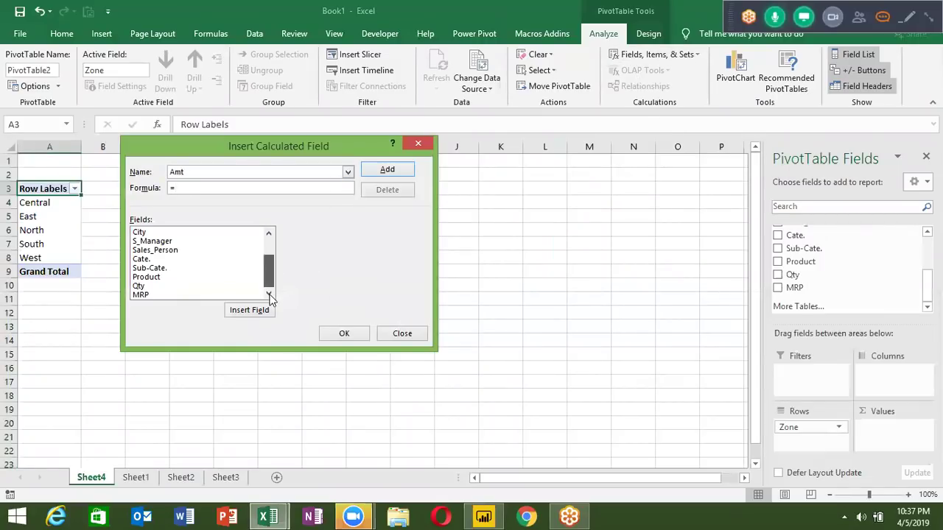
{"action": "double_click", "coordinate": [142, 287]}
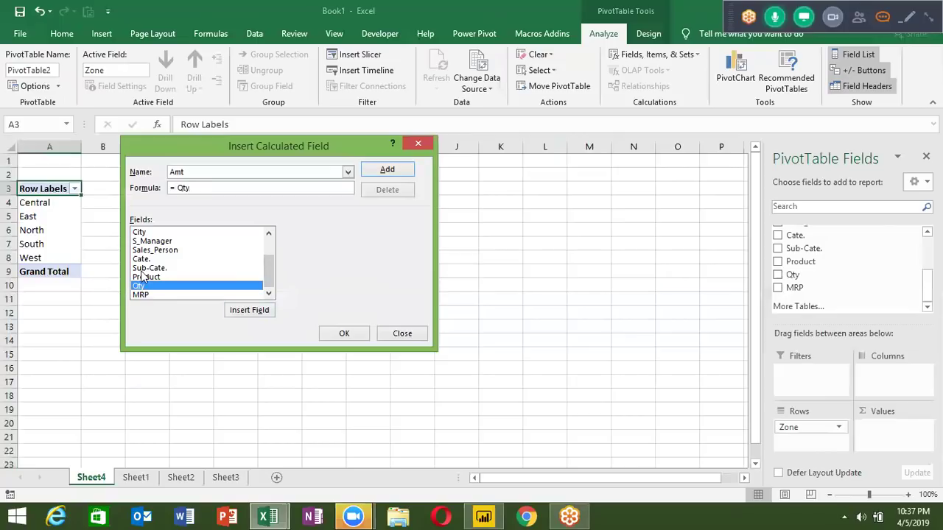
{"action": "double_click", "coordinate": [141, 294]}
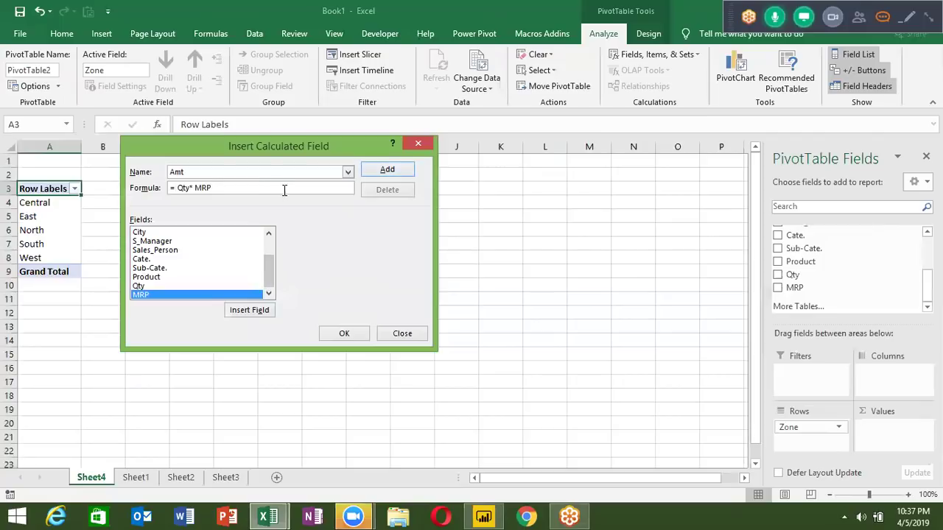
{"action": "left_click", "coordinate": [386, 169]}
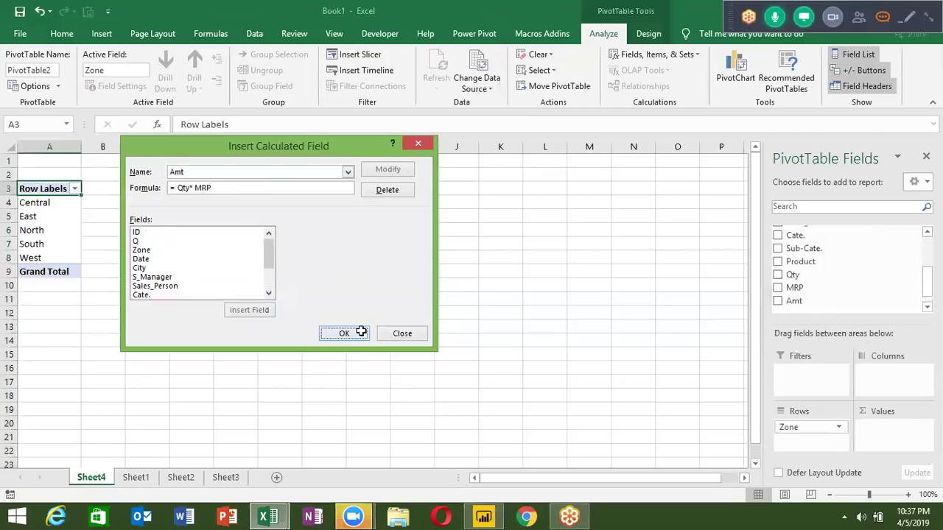
{"action": "left_click", "coordinate": [344, 334]}
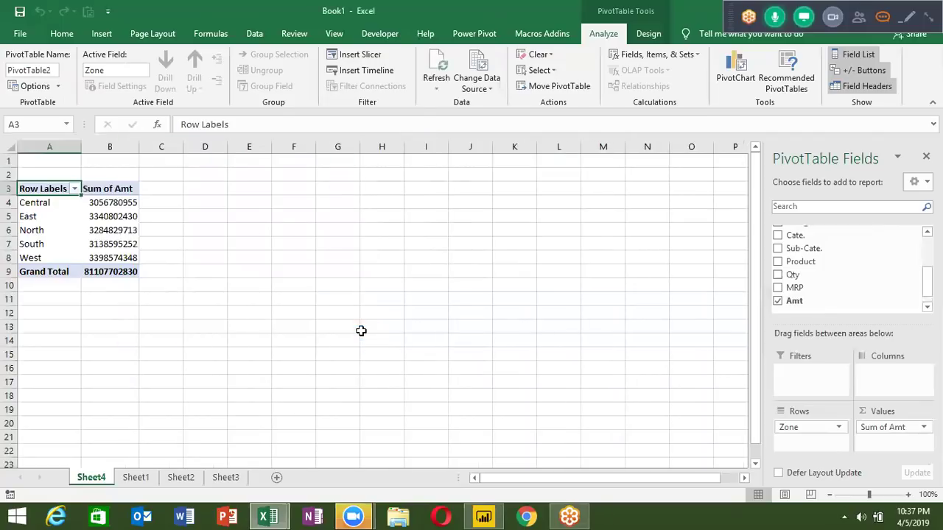
Add calculated field Tax with formula =Amt*18% so Sum of Tax appears per zone
{"action": "left_click", "coordinate": [629, 56]}
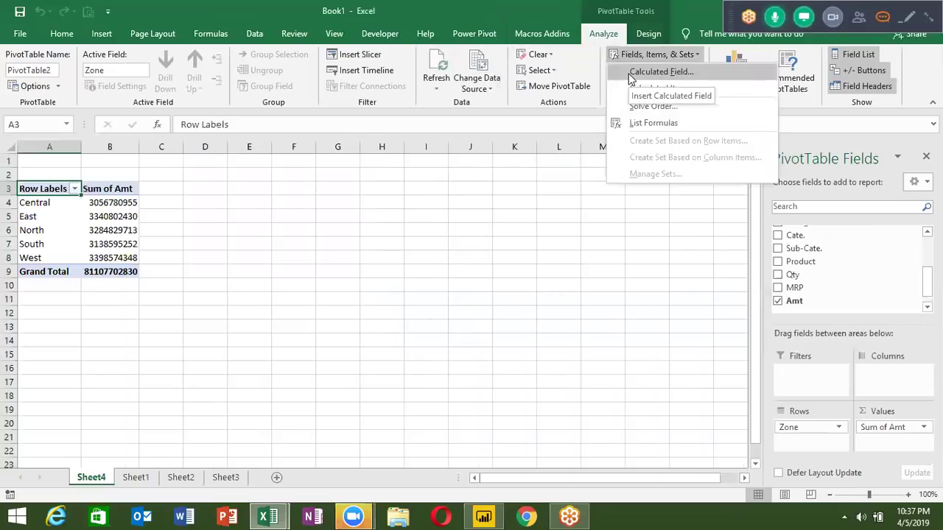
{"action": "left_click", "coordinate": [632, 74]}
{"action": "type", "text": "Tax"}
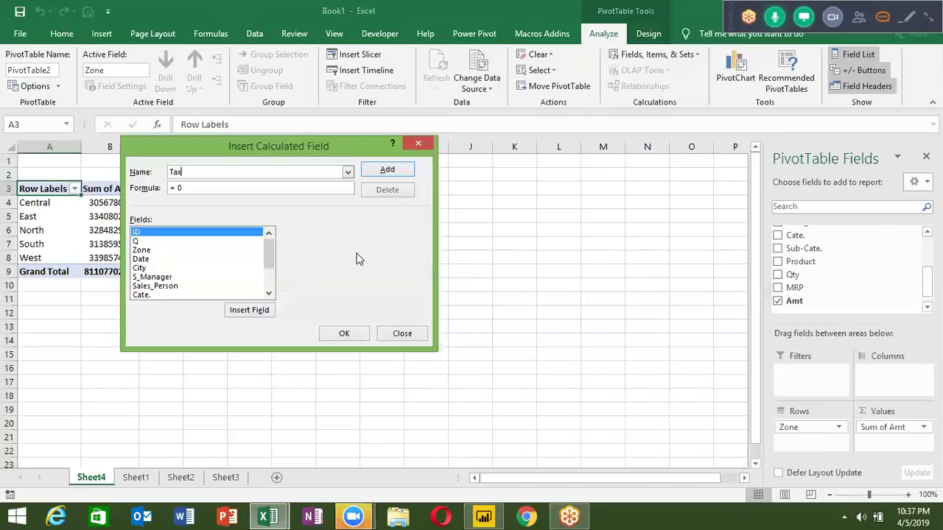
{"action": "left_click", "coordinate": [272, 275]}
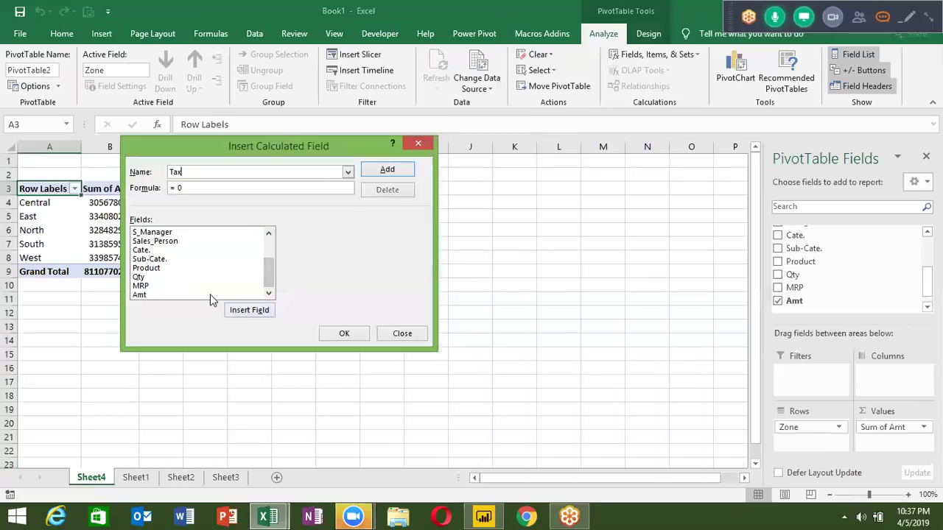
{"action": "left_click", "coordinate": [210, 294]}
{"action": "left_click", "coordinate": [235, 313]}
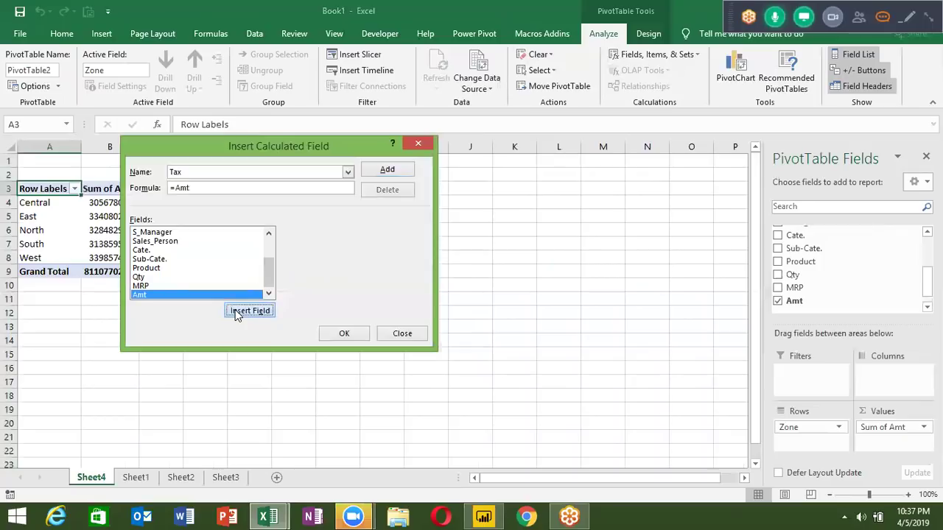
{"action": "left_click", "coordinate": [229, 188]}
{"action": "type", "text": "*12"}
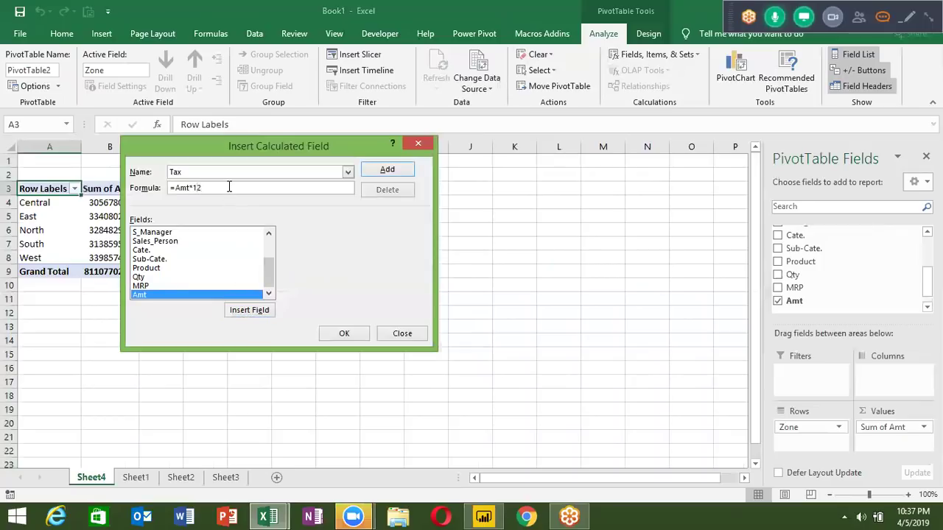
{"action": "key", "text": "BackSpace"}
{"action": "type", "text": "8%"}
{"action": "left_click", "coordinate": [387, 170]}
{"action": "left_click", "coordinate": [342, 335]}
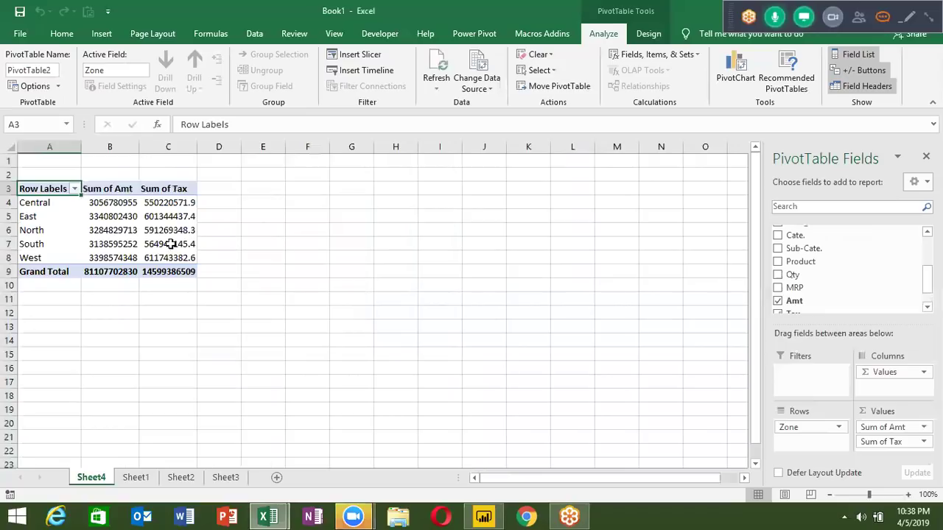
{"action": "left_click", "coordinate": [170, 244]}
Select the Central Sum of Tax value and switch through the Home, Insert and PivotTable Analyze ribbons
{"action": "key", "text": "Up"}
{"action": "key", "text": "Up"}
{"action": "key", "text": "Up"}
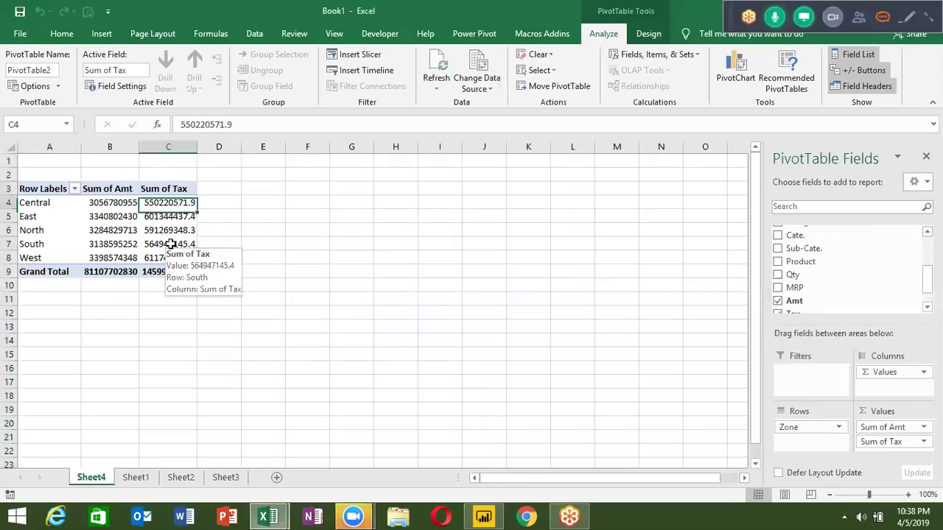
{"action": "left_click", "coordinate": [61, 34]}
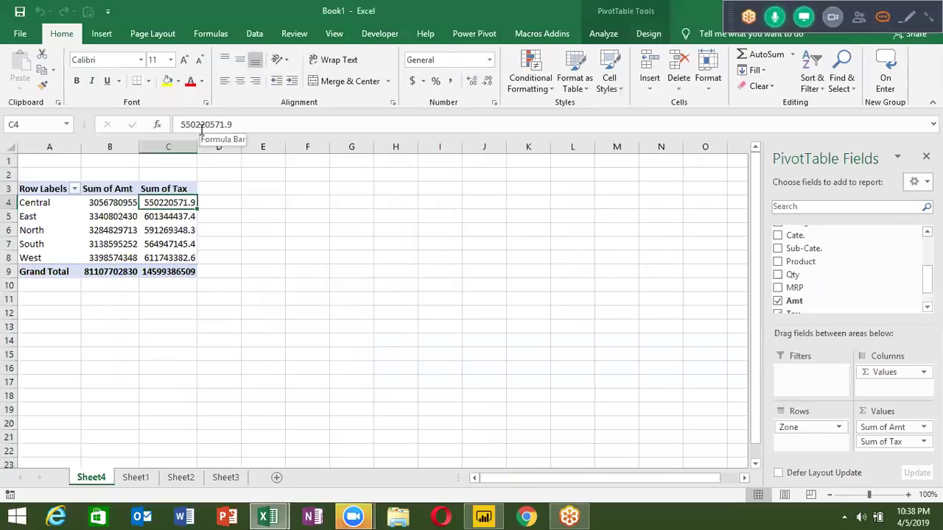
{"action": "left_click", "coordinate": [101, 34]}
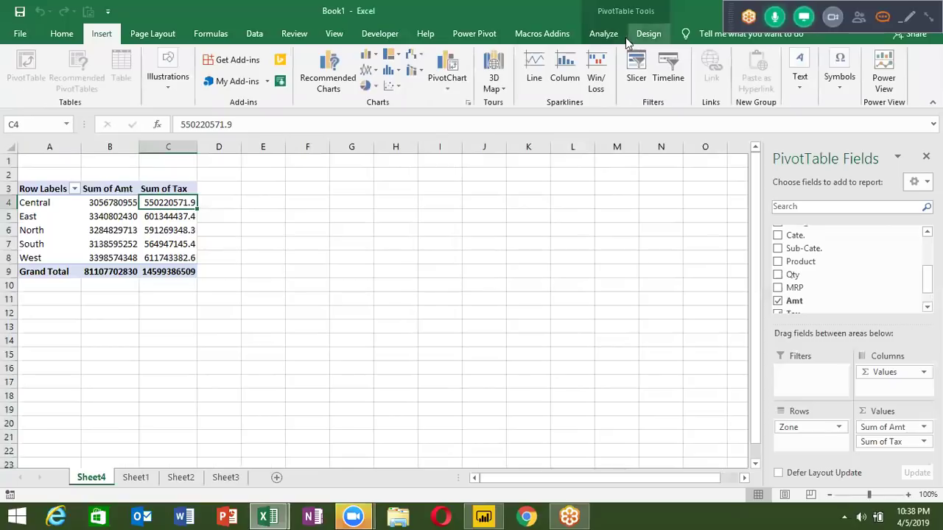
{"action": "left_click", "coordinate": [604, 34]}
Create calculated field RTax with formula =round(Tax,0) and check the Sum of RTax column
{"action": "left_click", "coordinate": [653, 54]}
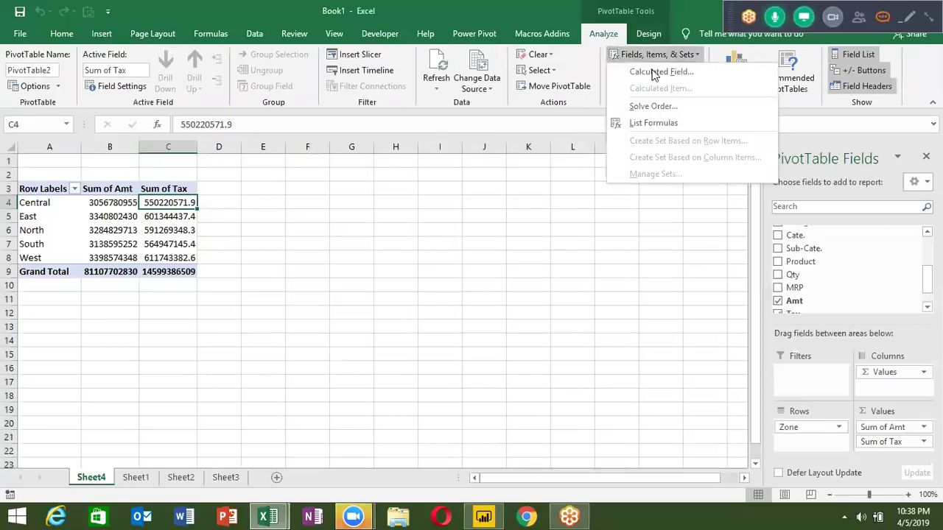
{"action": "left_click", "coordinate": [654, 74]}
{"action": "left_click_drag", "start_coordinate": [304, 150], "coordinate": [528, 179]}
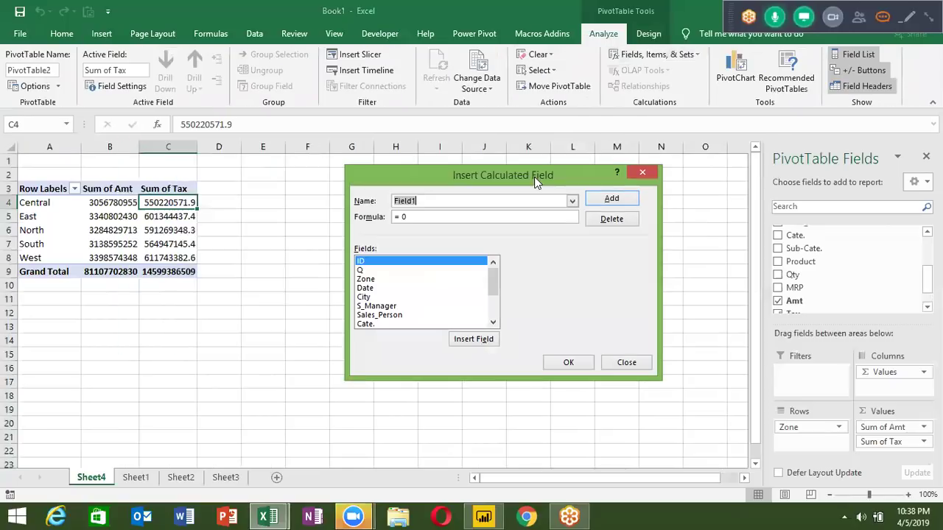
{"action": "type", "text": "R"}
{"action": "type", "text": "at"}
{"action": "key", "text": "BackSpace"}
{"action": "key", "text": "BackSpace"}
{"action": "type", "text": "Tax"}
{"action": "left_click", "coordinate": [460, 214]}
{"action": "type", "text": "round("}
{"action": "left_click_drag", "start_coordinate": [493, 295], "coordinate": [491, 316]}
{"action": "left_click", "coordinate": [428, 316]}
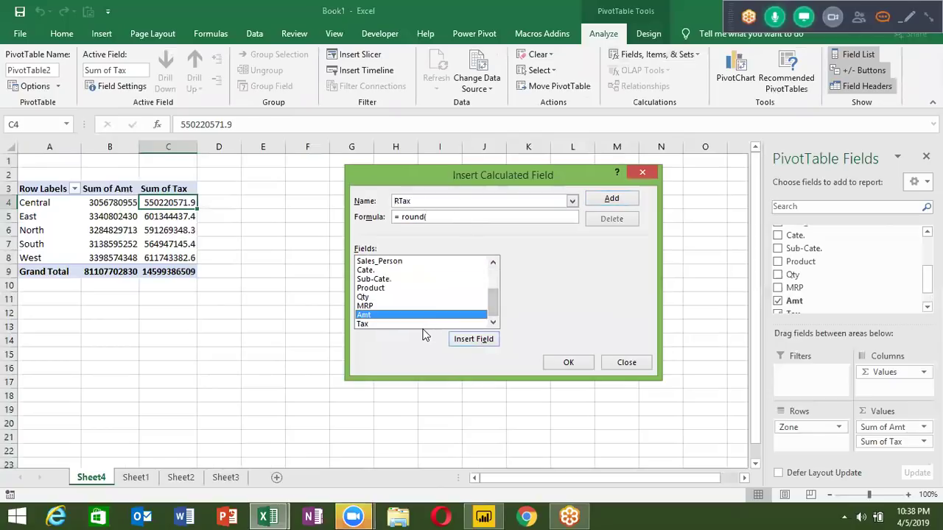
{"action": "left_click", "coordinate": [405, 325]}
{"action": "double_click", "coordinate": [403, 326]}
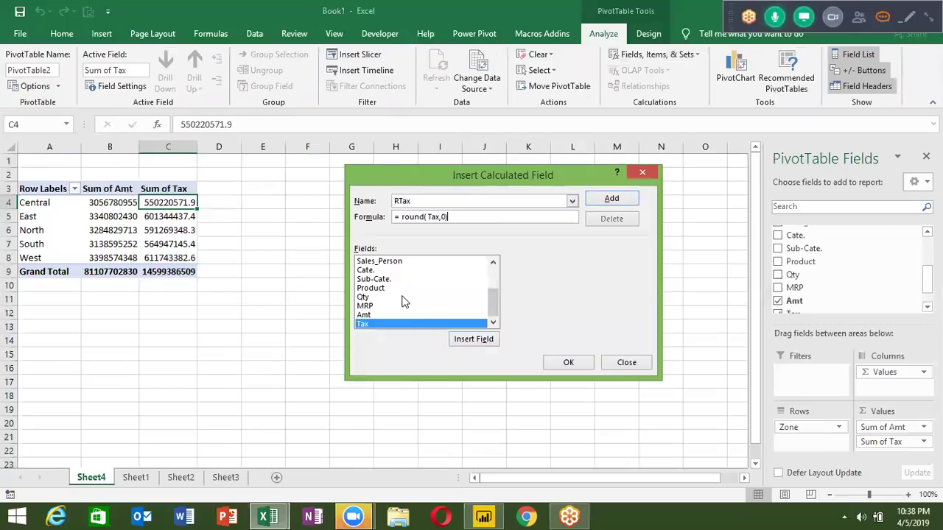
{"action": "left_click", "coordinate": [610, 198]}
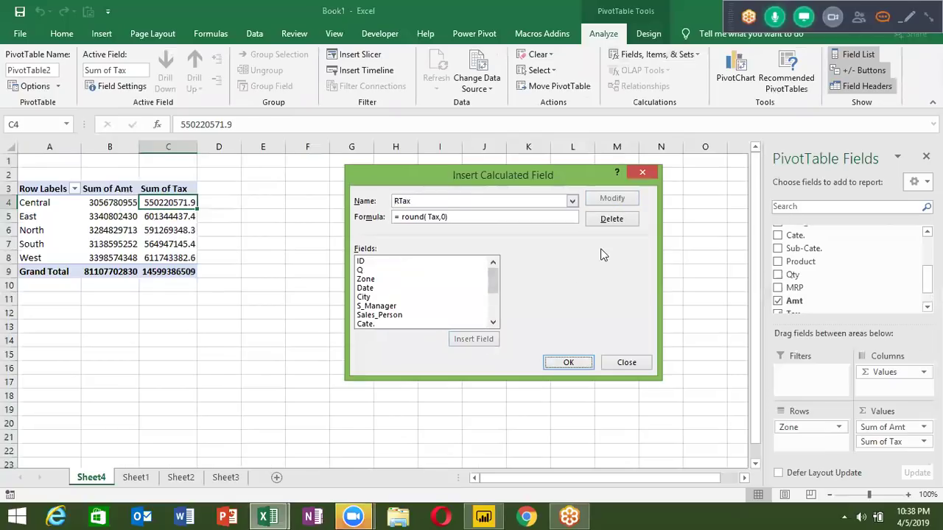
{"action": "left_click", "coordinate": [584, 360]}
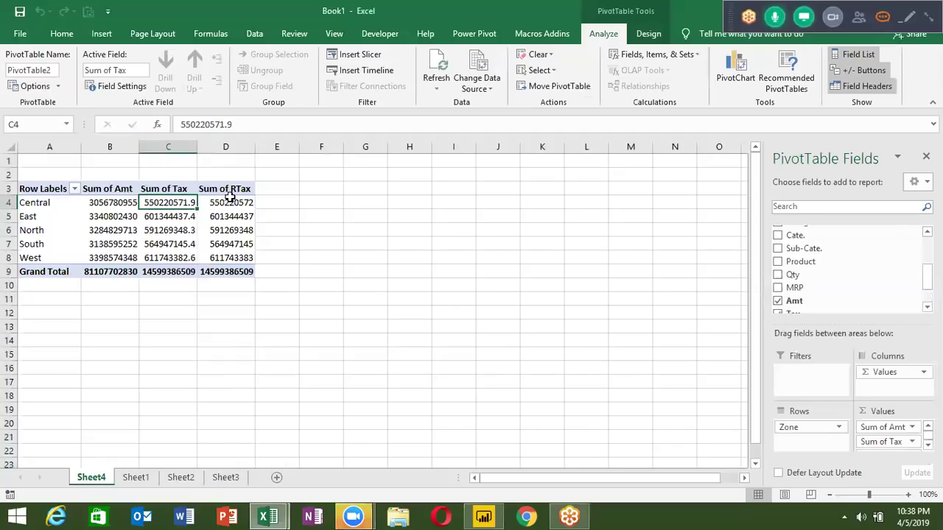
{"action": "left_click", "coordinate": [228, 202]}
Create a new pivot table on a new sheet from the Sheet1 data range
{"action": "left_click", "coordinate": [136, 478]}
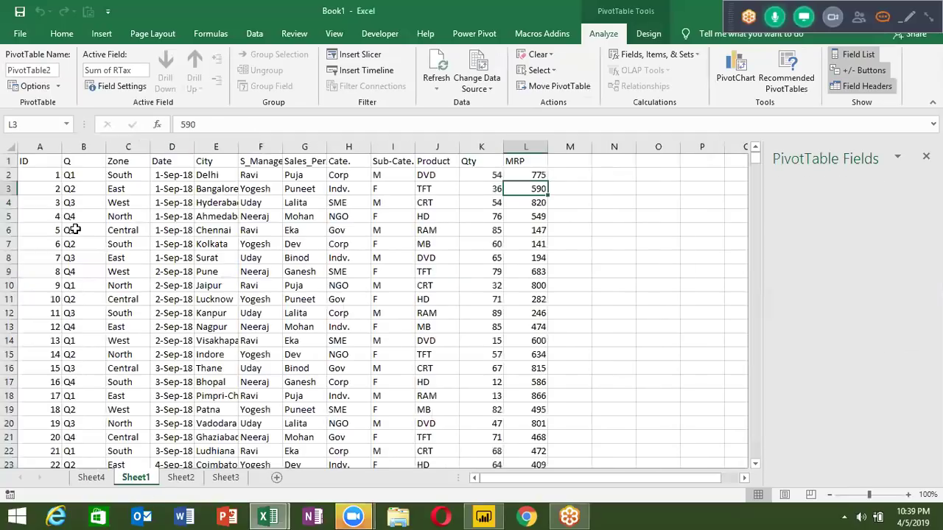
{"action": "left_click", "coordinate": [46, 161]}
{"action": "left_click", "coordinate": [102, 33]}
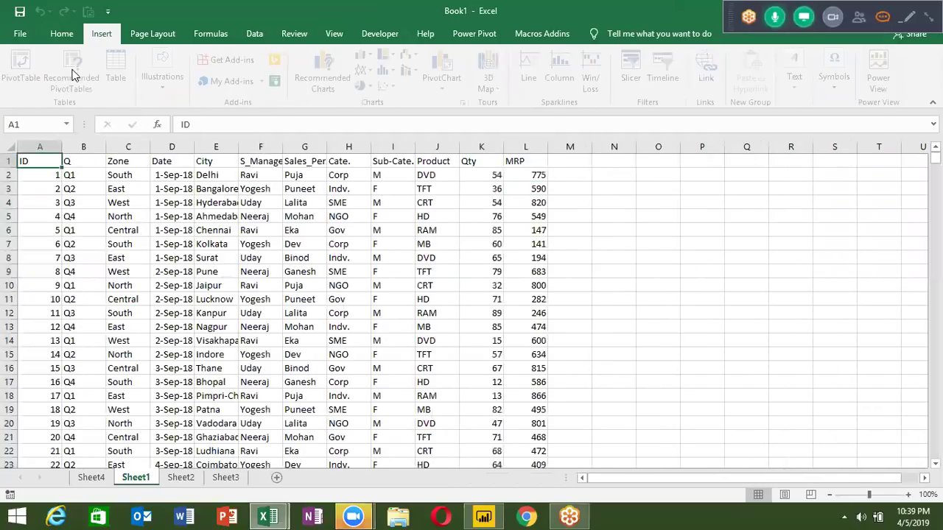
{"action": "left_click", "coordinate": [26, 66]}
{"action": "left_click", "coordinate": [534, 377]}
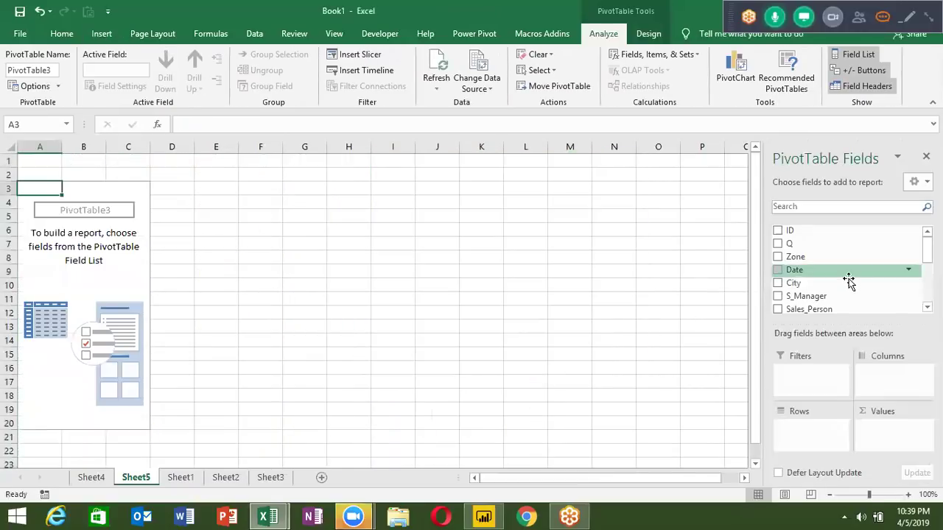
Put Sales_Person in the rows and Sum of Qty in values, totalling 90385
{"action": "scroll", "coordinate": [833, 308], "scroll_direction": "down", "scroll_amount": 1}
{"action": "scroll", "coordinate": [834, 308], "scroll_direction": "down", "scroll_amount": 1}
{"action": "left_click_drag", "start_coordinate": [830, 310], "coordinate": [811, 434]}
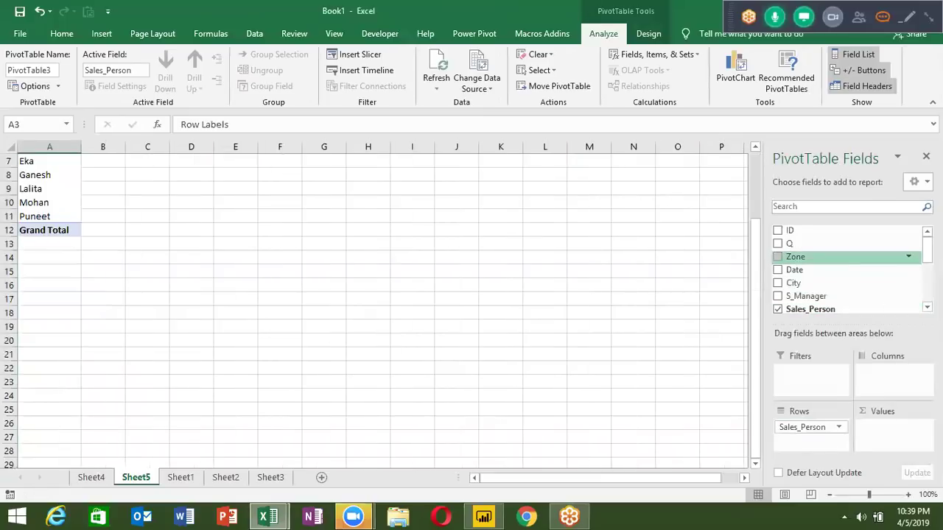
{"action": "scroll", "coordinate": [855, 295], "scroll_direction": "down", "scroll_amount": 1}
{"action": "scroll", "coordinate": [854, 295], "scroll_direction": "down", "scroll_amount": 3}
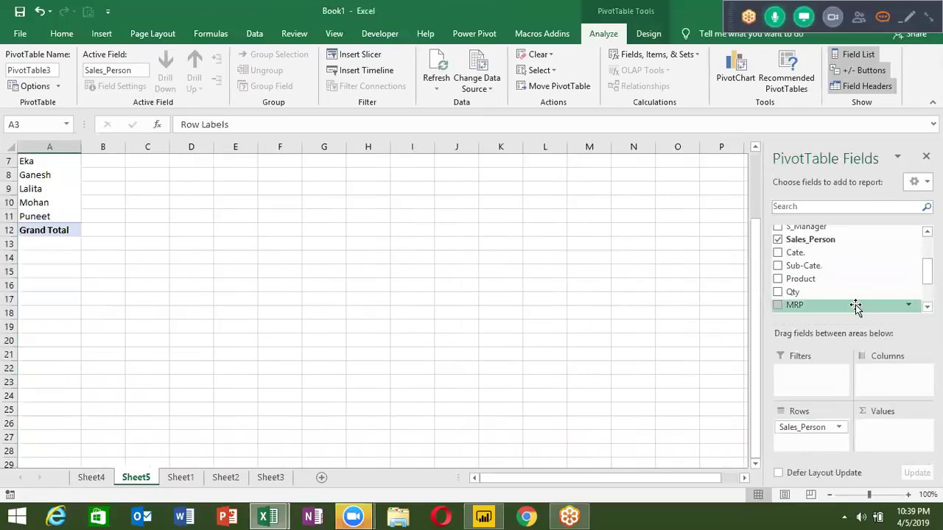
{"action": "left_click_drag", "start_coordinate": [854, 292], "coordinate": [889, 433]}
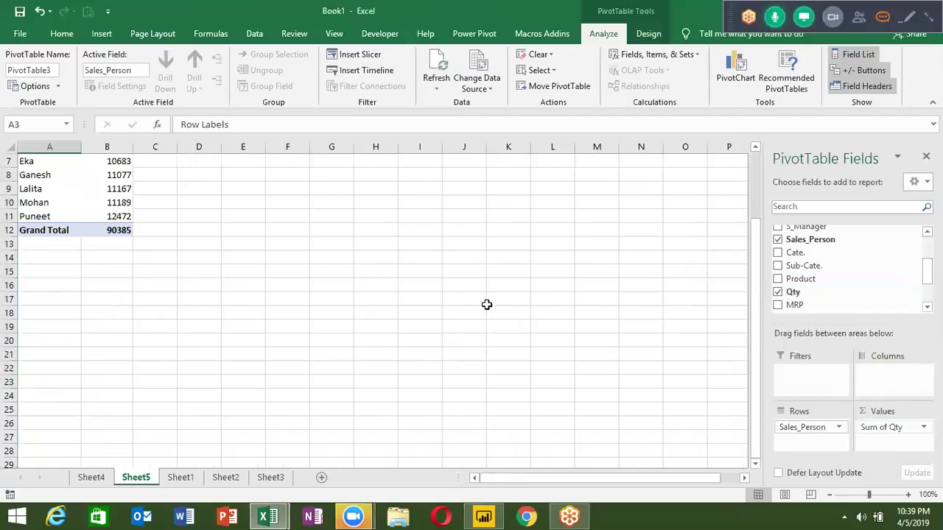
{"action": "left_click", "coordinate": [109, 197]}
{"action": "scroll", "coordinate": [124, 232], "scroll_direction": "up", "scroll_amount": 2}
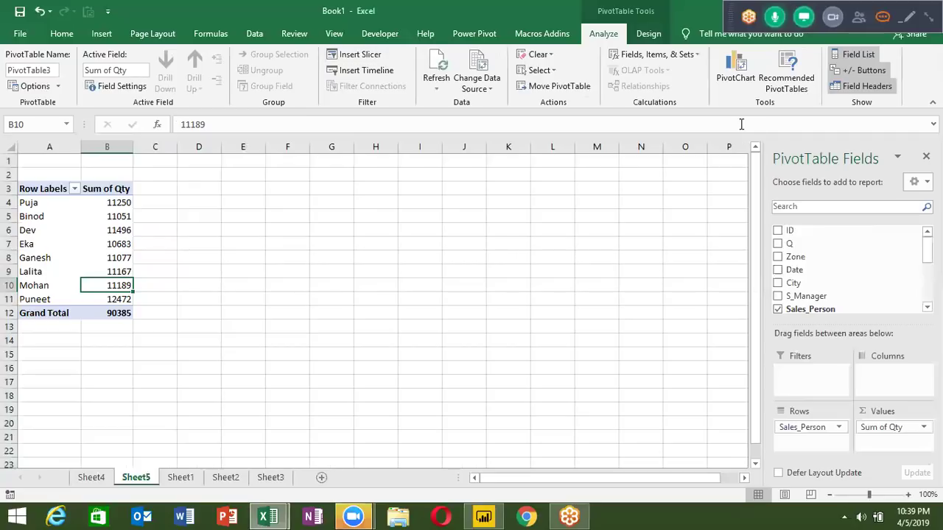
Start a new calculated field named Inc and clear its default formula
{"action": "left_click", "coordinate": [649, 53]}
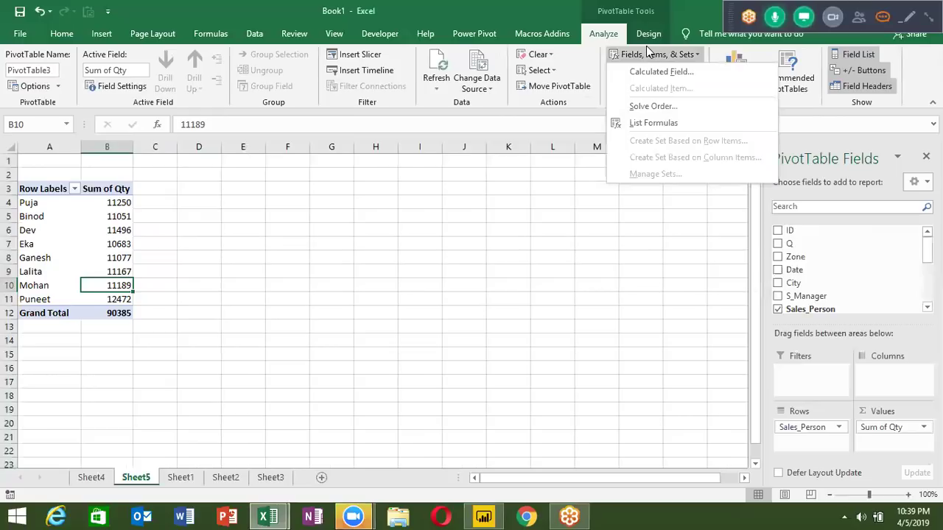
{"action": "left_click", "coordinate": [660, 72]}
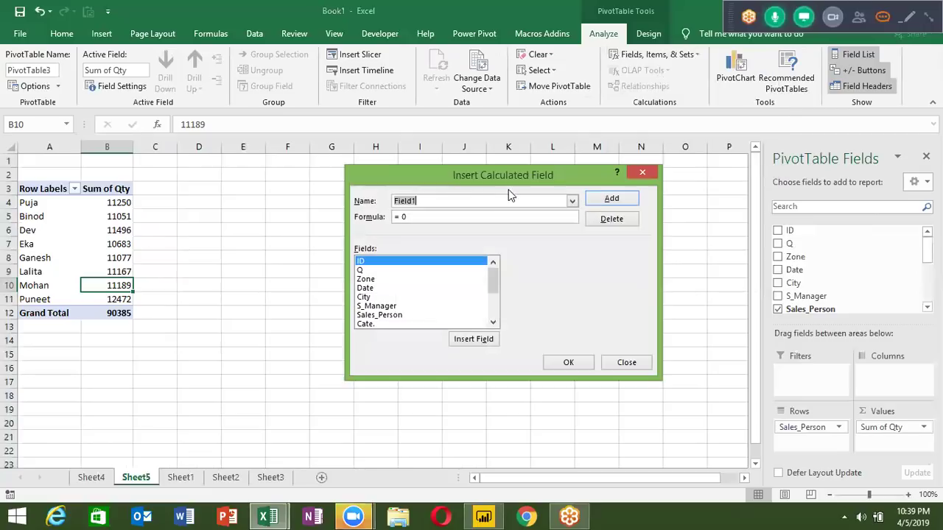
{"action": "type", "text": "Inc"}
{"action": "left_click", "coordinate": [414, 216]}
{"action": "key", "text": "BackSpace"}
Give Inc the formula =IF(Qty<=10000,5000,IF(Qty<=15000,10000,15000)) and add it as Sum of Inc
{"action": "type", "text": "if"}
{"action": "type", "text": "("}
{"action": "type", "text": "c"}
{"action": "type", "text": "ty"}
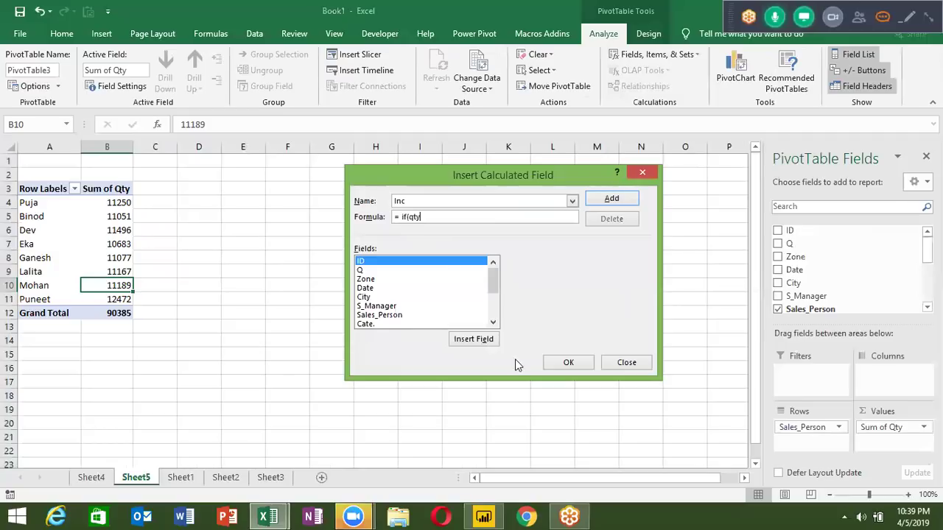
{"action": "left_click", "coordinate": [494, 299]}
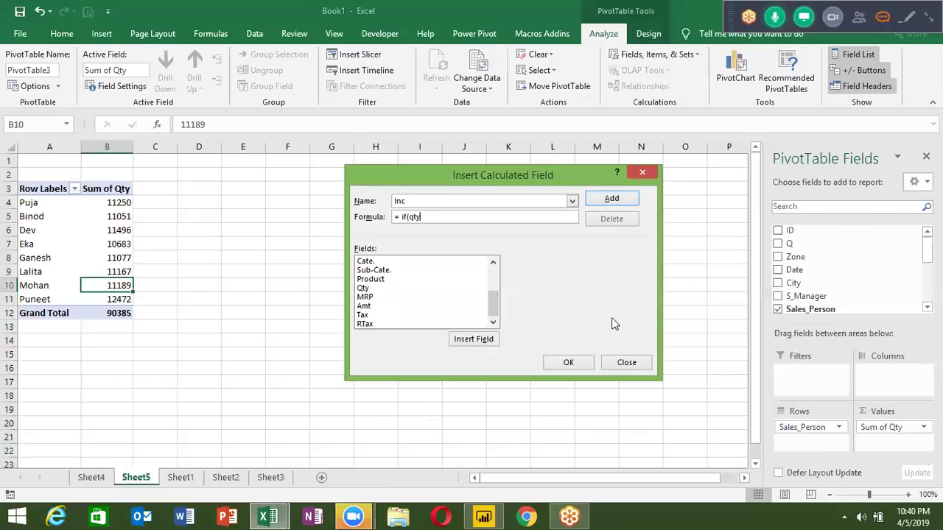
{"action": "type", "text": "<=1000"}
{"action": "type", "text": "0,"}
{"action": "type", "text": "500"}
{"action": "type", "text": "0,if"}
{"action": "type", "text": "(qty"}
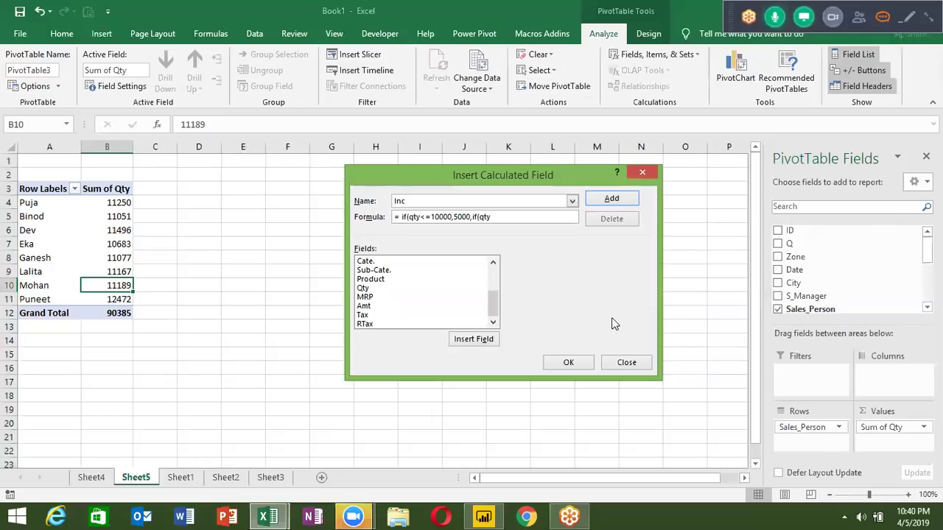
{"action": "type", "text": "<"}
{"action": "type", "text": "=15000,10000,150000"}
{"action": "key", "text": "BackSpace"}
{"action": "key", "text": "BackSpace"}
{"action": "type", "text": "0"}
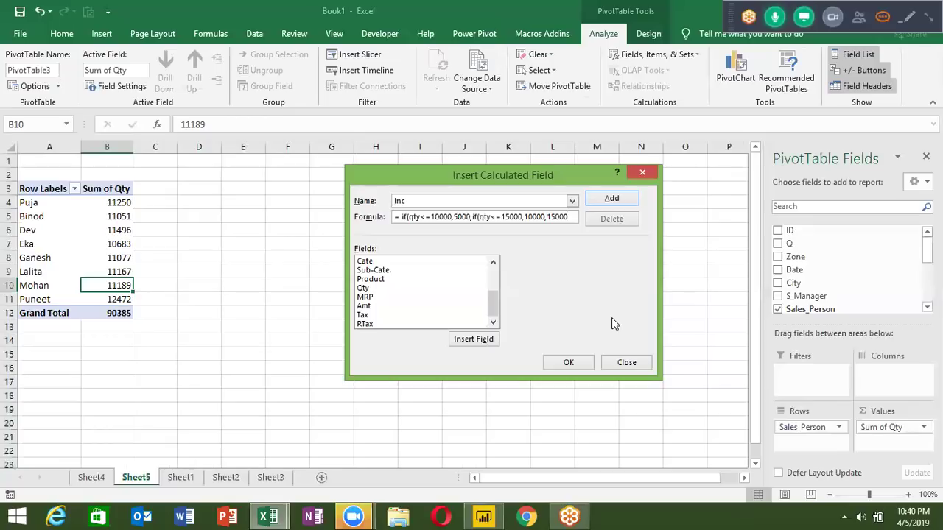
{"action": "type", "text": "))"}
{"action": "left_click", "coordinate": [592, 201]}
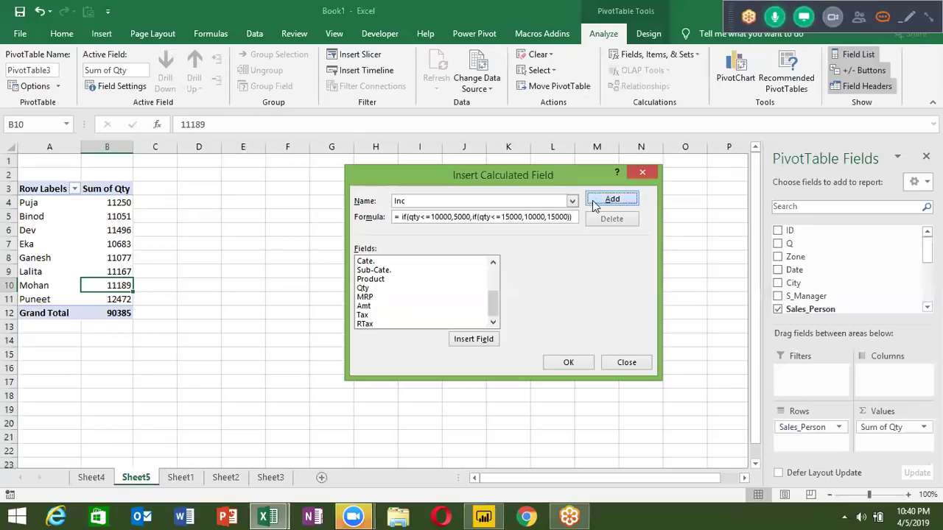
{"action": "left_click", "coordinate": [563, 363]}
{"action": "left_click", "coordinate": [169, 203]}
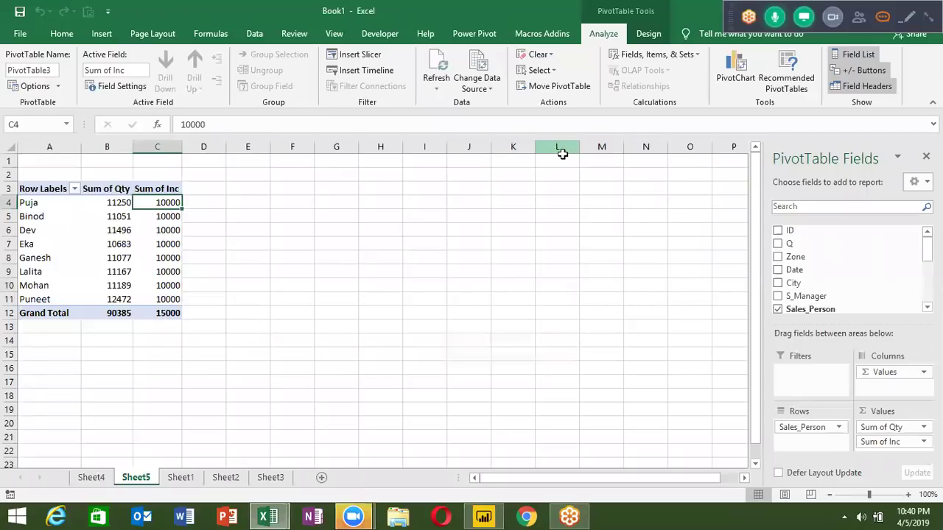
{"action": "left_click", "coordinate": [642, 56]}
{"action": "left_click", "coordinate": [660, 72]}
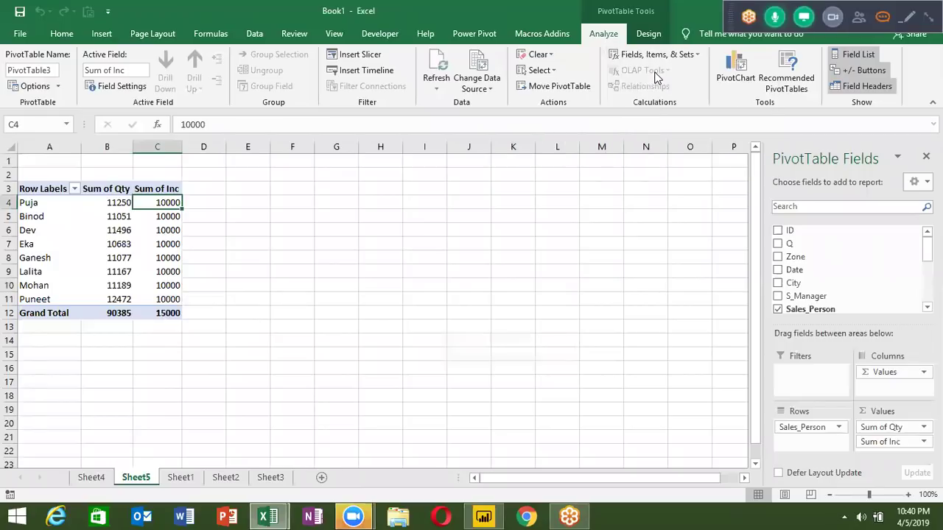
{"action": "left_click_drag", "start_coordinate": [492, 276], "coordinate": [489, 313]}
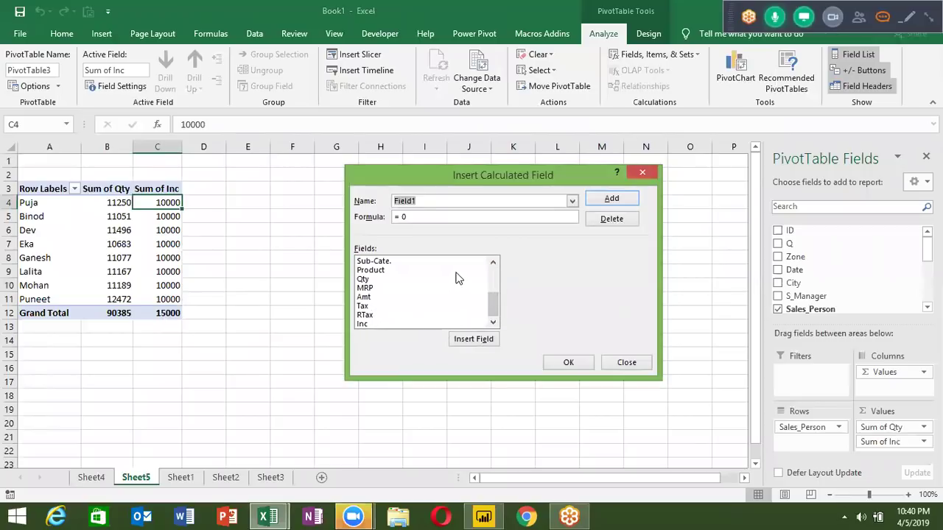
{"action": "type", "text": "T"}
{"action": "type", "text": "ax"}
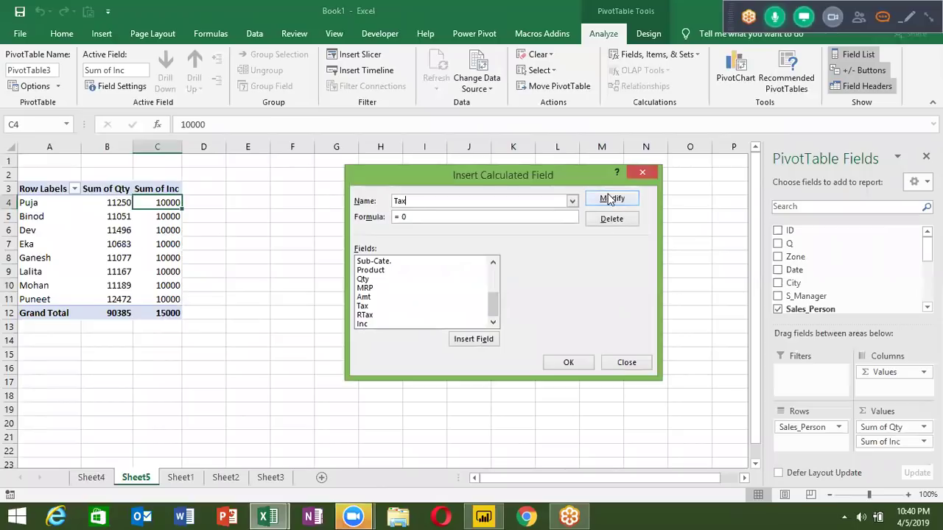
{"action": "left_click", "coordinate": [610, 223]}
{"action": "left_click", "coordinate": [570, 364]}
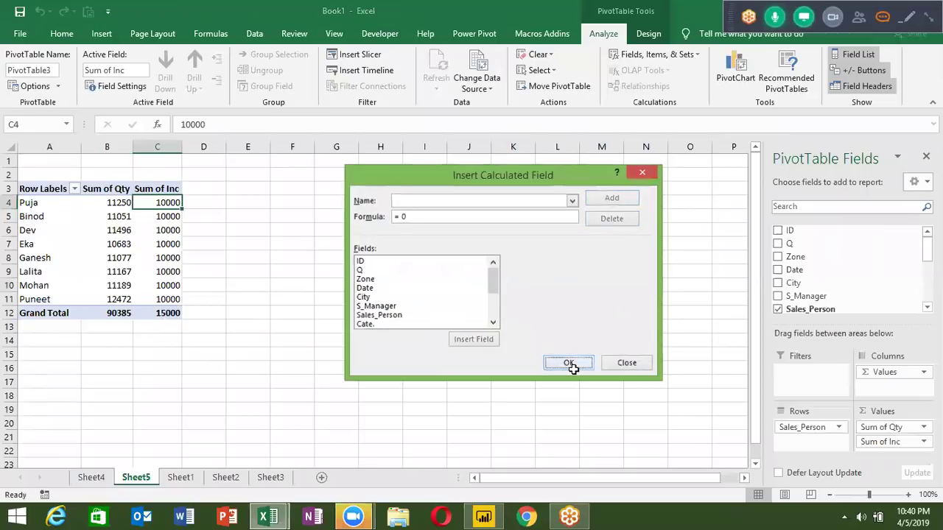
{"action": "left_click", "coordinate": [92, 478]}
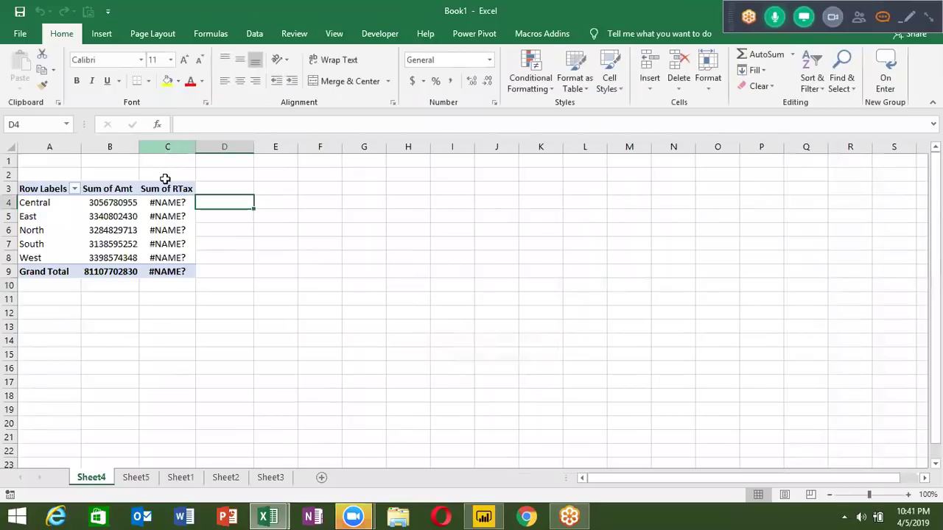
{"action": "left_click", "coordinate": [139, 478]}
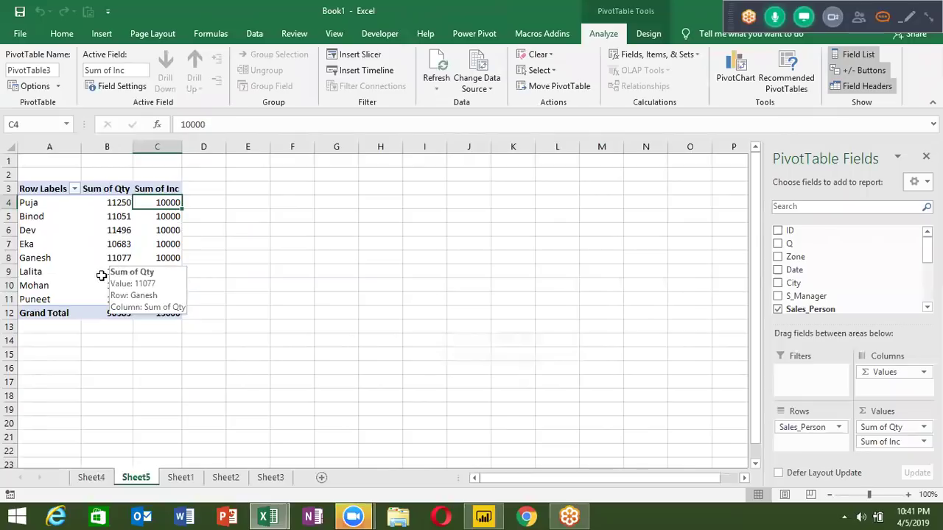
Group Dev and Lalita as a trial, undo it, and bring up the Fields, Items & Sets options
{"action": "left_click", "coordinate": [40, 276]}
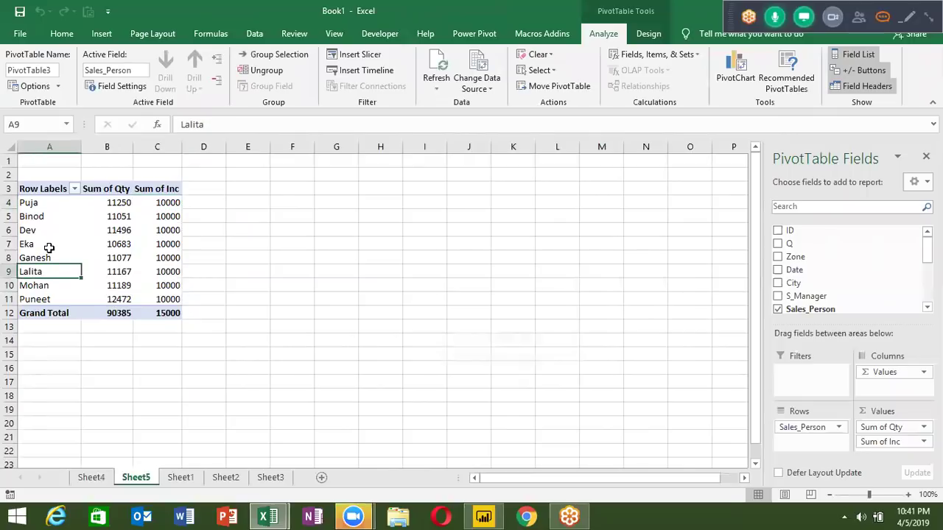
{"action": "left_click", "coordinate": [48, 248]}
{"action": "left_click", "coordinate": [47, 231]}
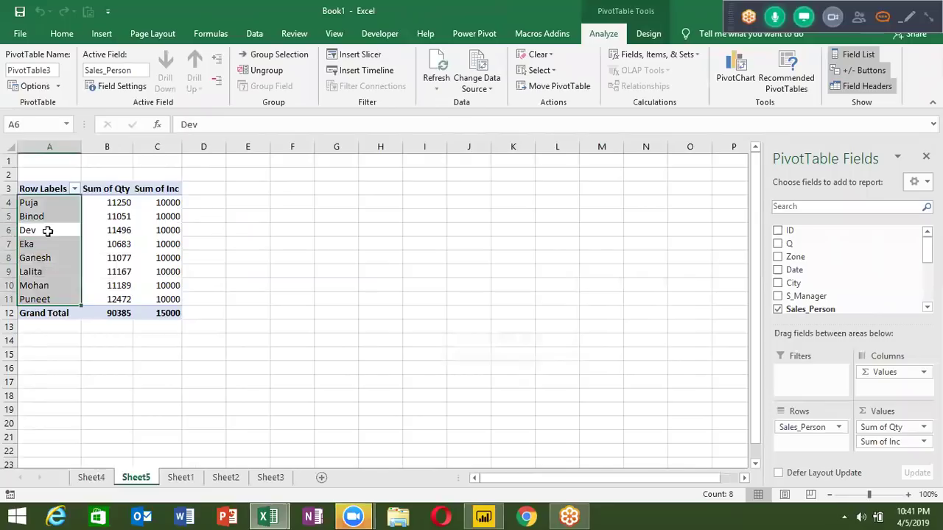
{"action": "left_click", "coordinate": [47, 231]}
{"action": "left_click", "coordinate": [44, 272], "text": "ctrl"}
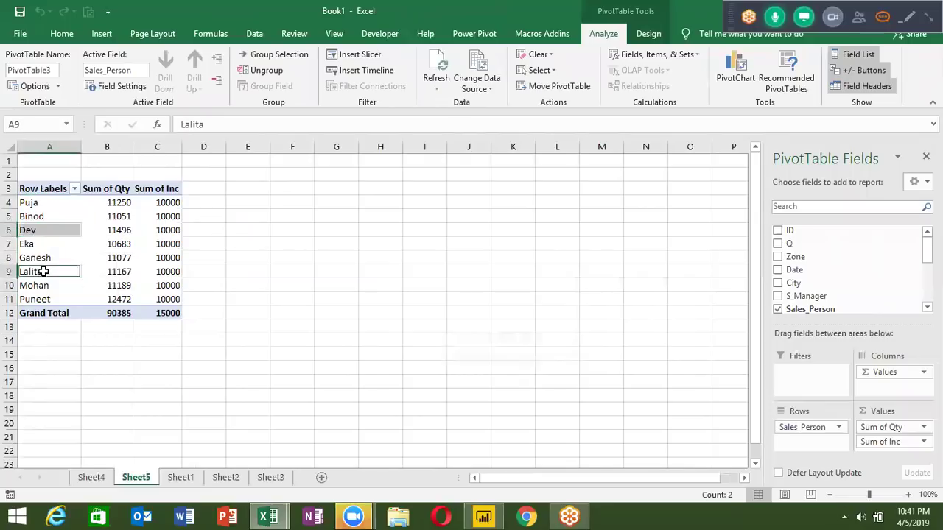
{"action": "right_click", "coordinate": [43, 272]}
{"action": "left_click", "coordinate": [83, 160]}
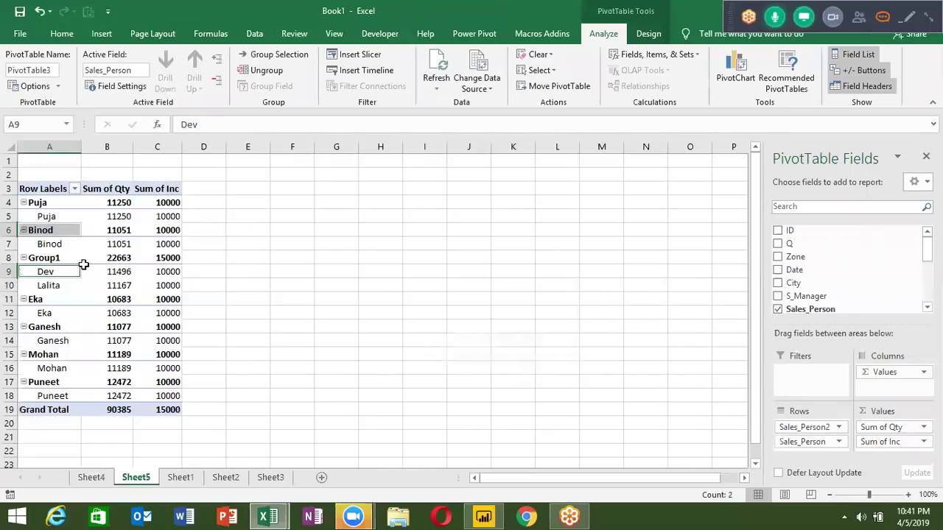
{"action": "key", "text": "ctrl+z"}
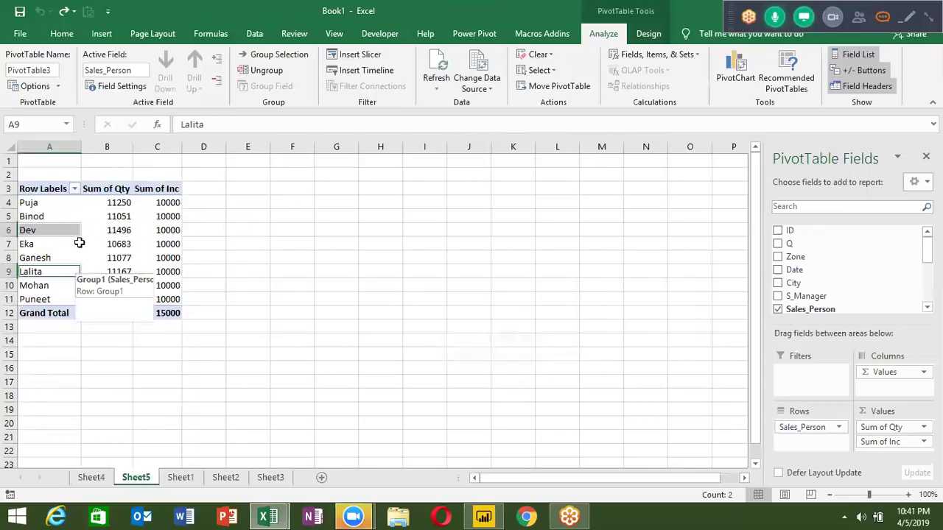
{"action": "left_click", "coordinate": [80, 243]}
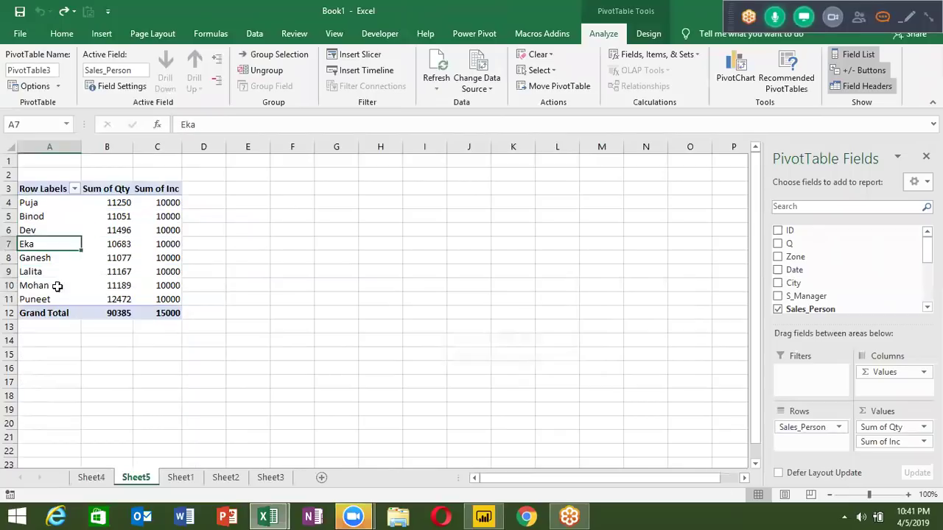
{"action": "left_click", "coordinate": [651, 55]}
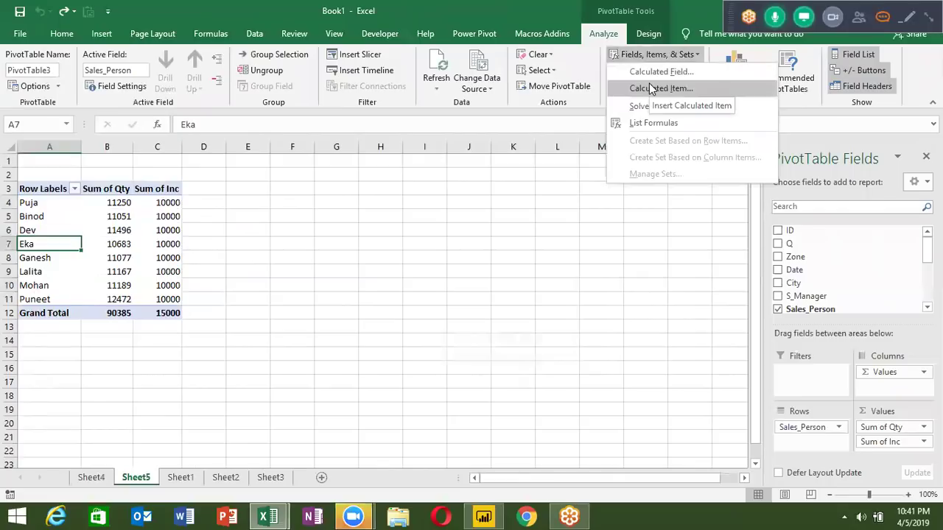
With Dev's row label selected, open Insert Calculated Item for the Sales_Person field
{"action": "left_click", "coordinate": [159, 241]}
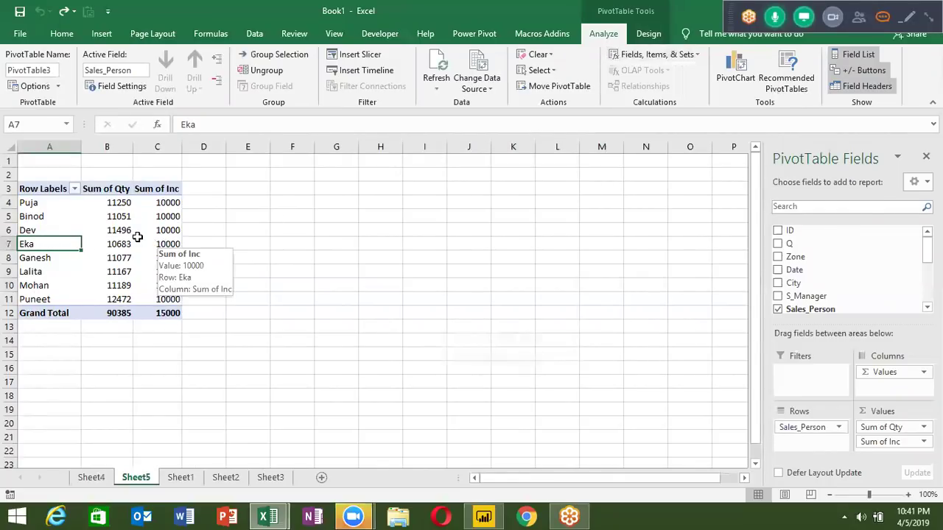
{"action": "left_click", "coordinate": [138, 239]}
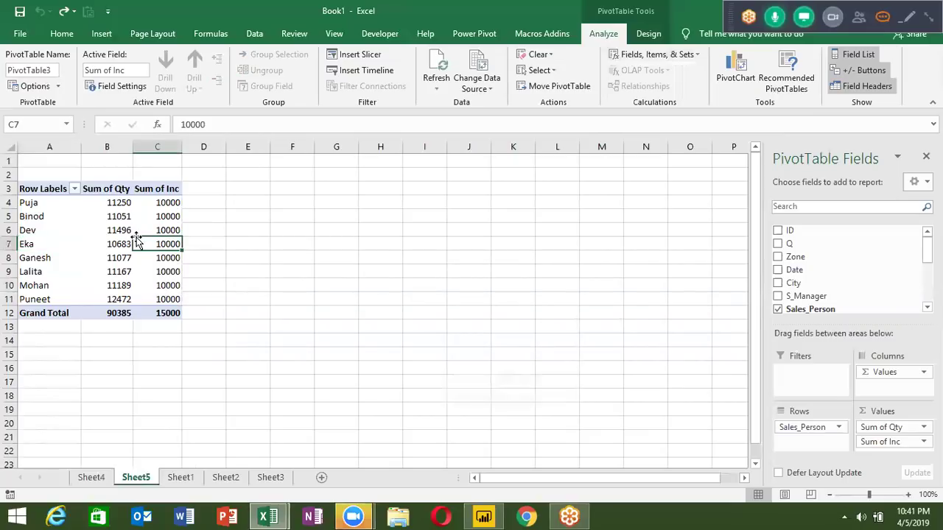
{"action": "left_click", "coordinate": [673, 56]}
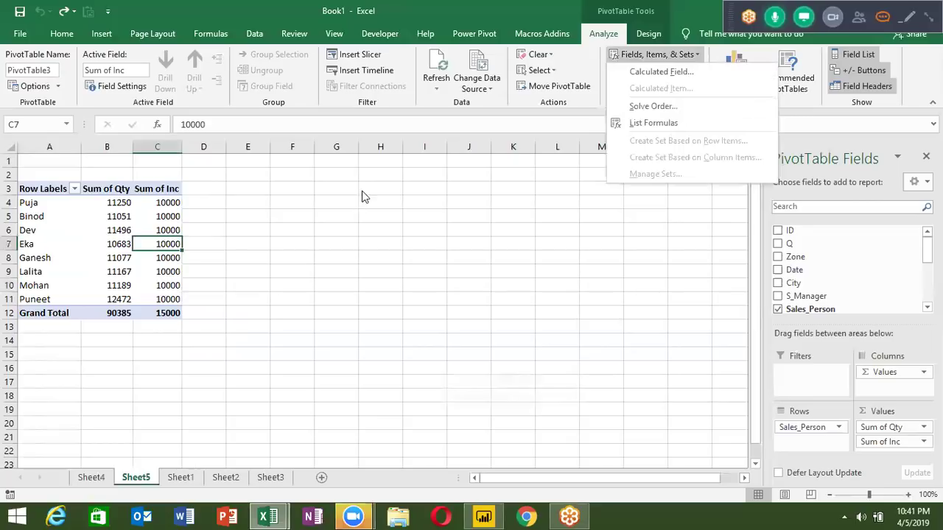
{"action": "left_click", "coordinate": [30, 231]}
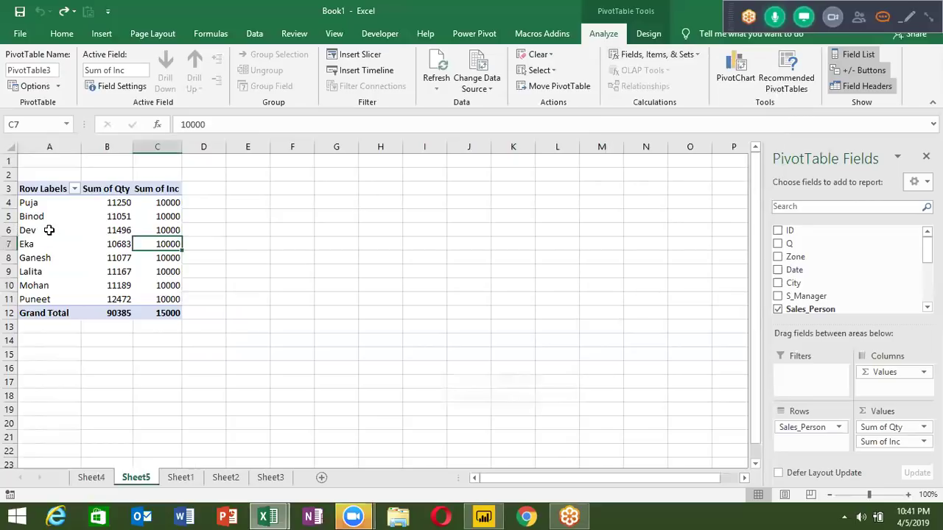
{"action": "left_click", "coordinate": [49, 230]}
{"action": "left_click", "coordinate": [637, 59]}
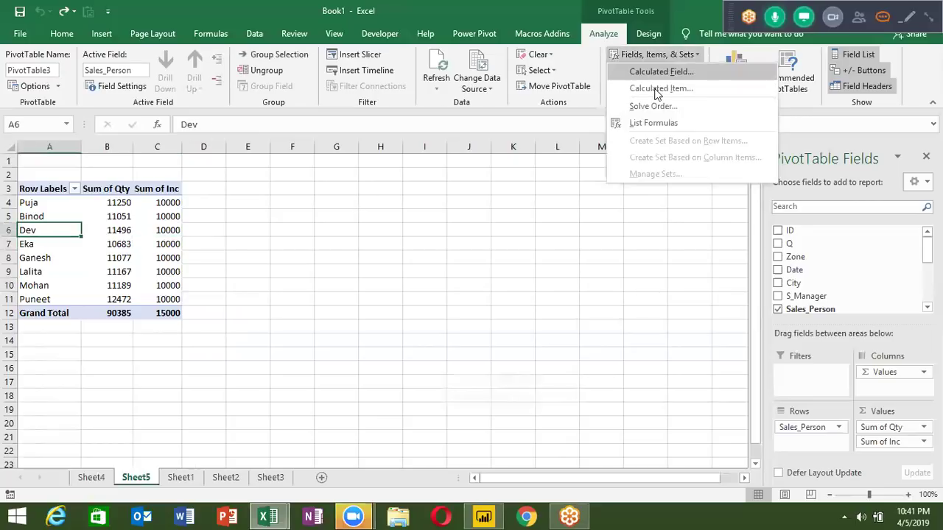
{"action": "left_click", "coordinate": [656, 87]}
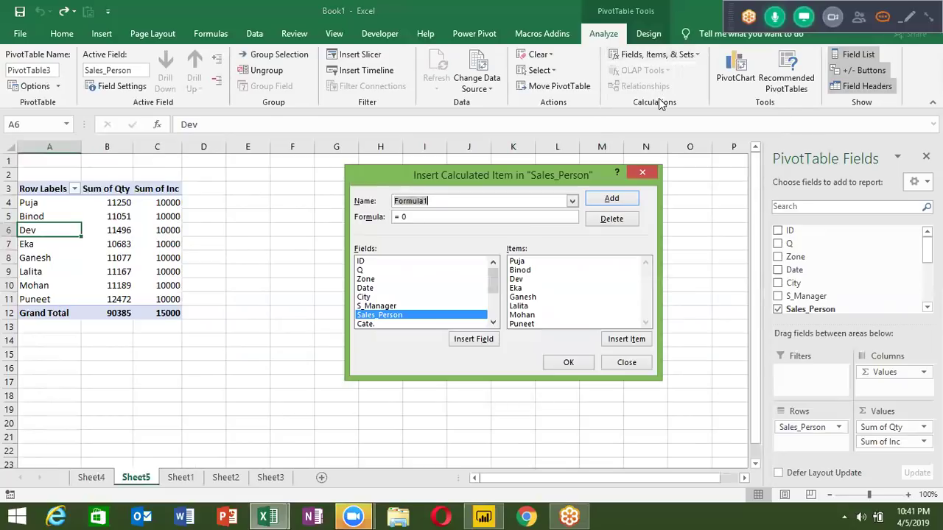
Add calculated item TL-1 with formula =Lalita+Dev, giving a Qty of 22663
{"action": "type", "text": "TL-1"}
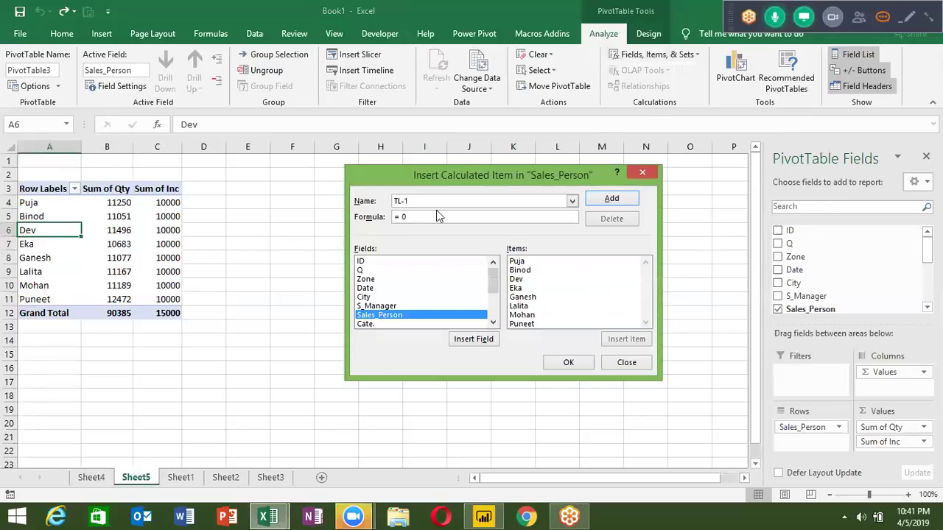
{"action": "key", "text": "BackSpace"}
{"action": "left_click", "coordinate": [536, 306]}
{"action": "double_click", "coordinate": [535, 305]}
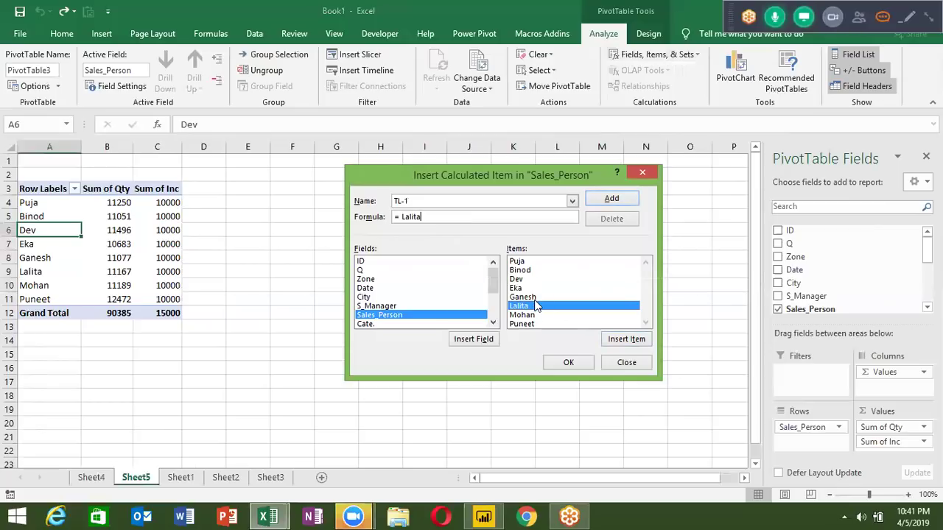
{"action": "type", "text": "+"}
{"action": "double_click", "coordinate": [531, 281]}
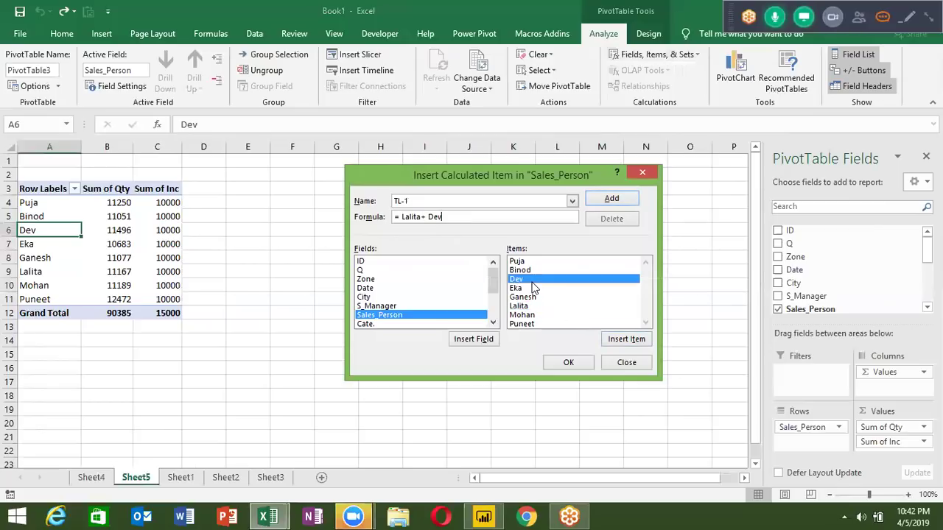
{"action": "left_click", "coordinate": [613, 200]}
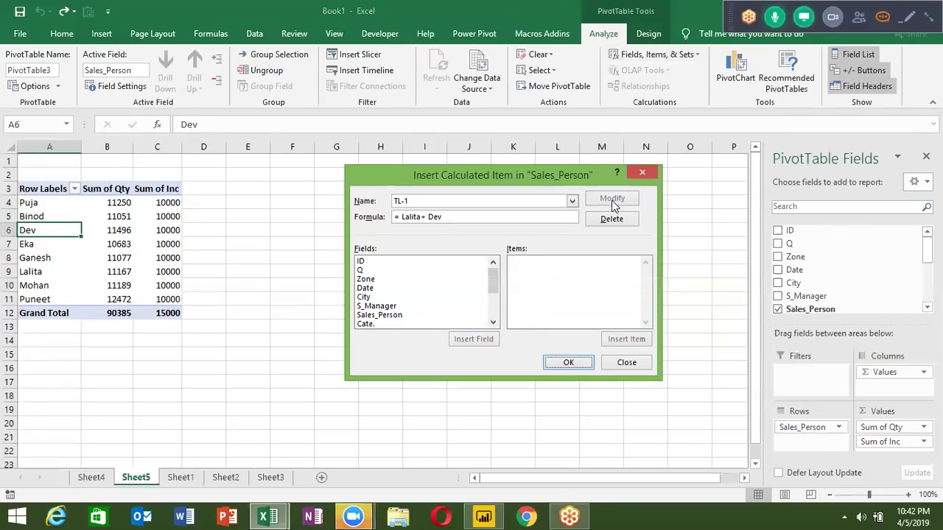
{"action": "left_click", "coordinate": [569, 362]}
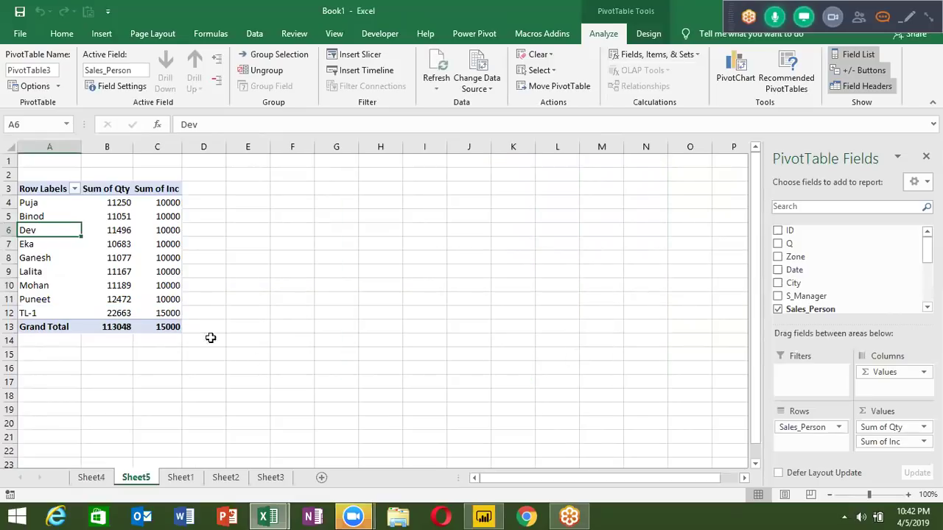
{"action": "left_click", "coordinate": [120, 313]}
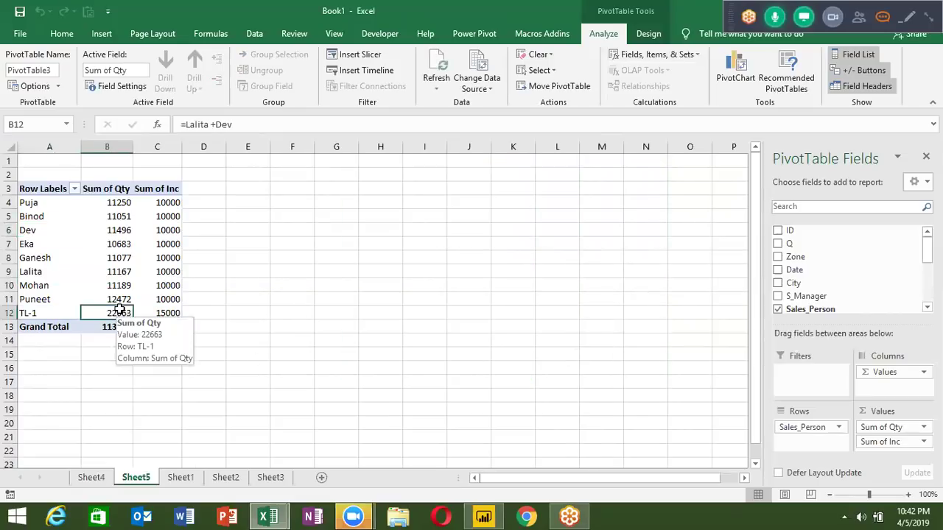
Generate Sheet6 listing calculated fields Amt, RTax, Inc and calculated item TL-1
{"action": "left_click", "coordinate": [635, 56]}
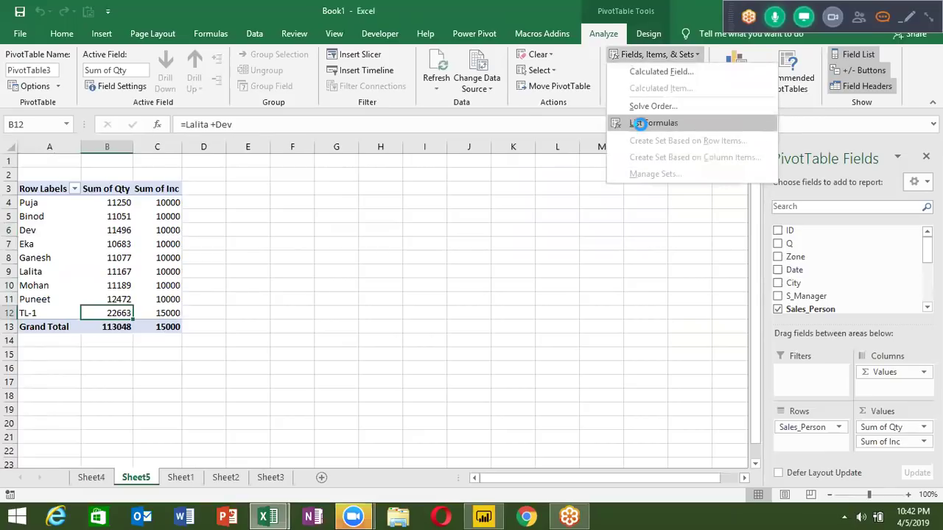
{"action": "left_click", "coordinate": [643, 125]}
{"action": "left_click", "coordinate": [156, 203]}
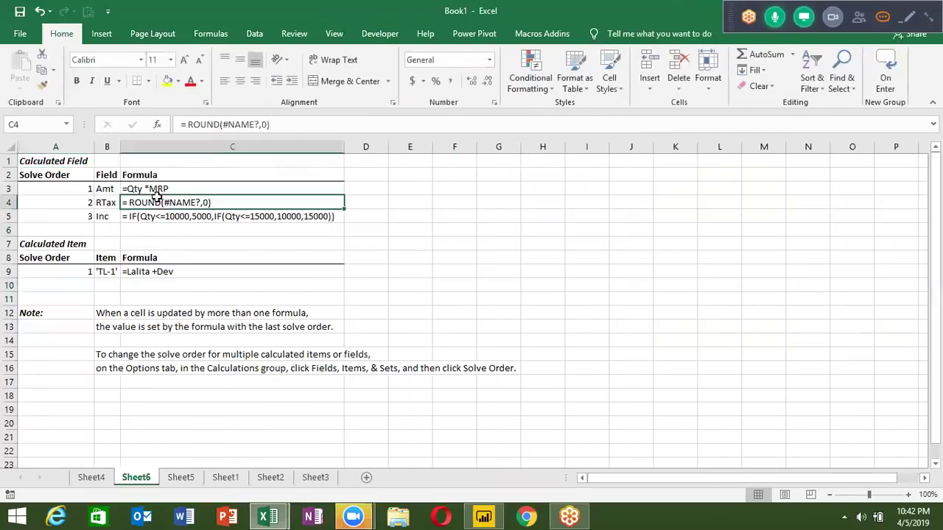
{"action": "left_click", "coordinate": [65, 161]}
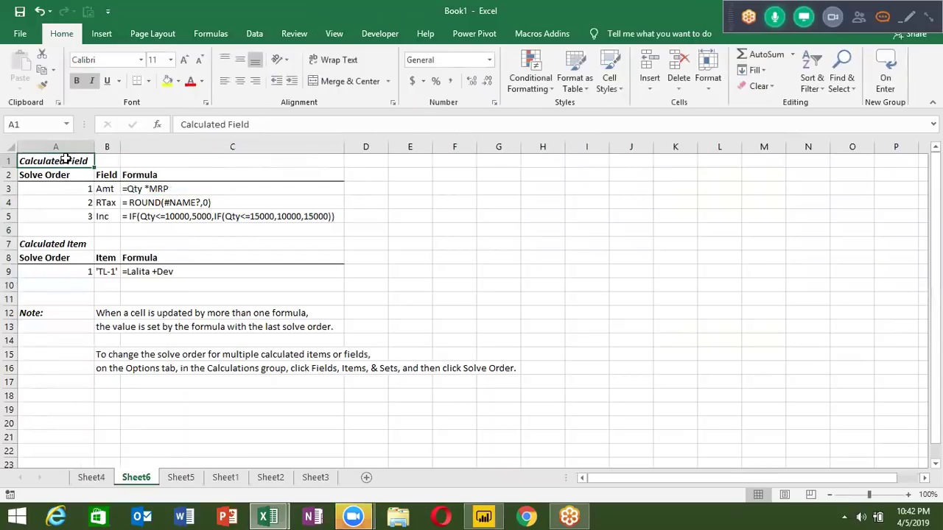
{"action": "left_click", "coordinate": [46, 247]}
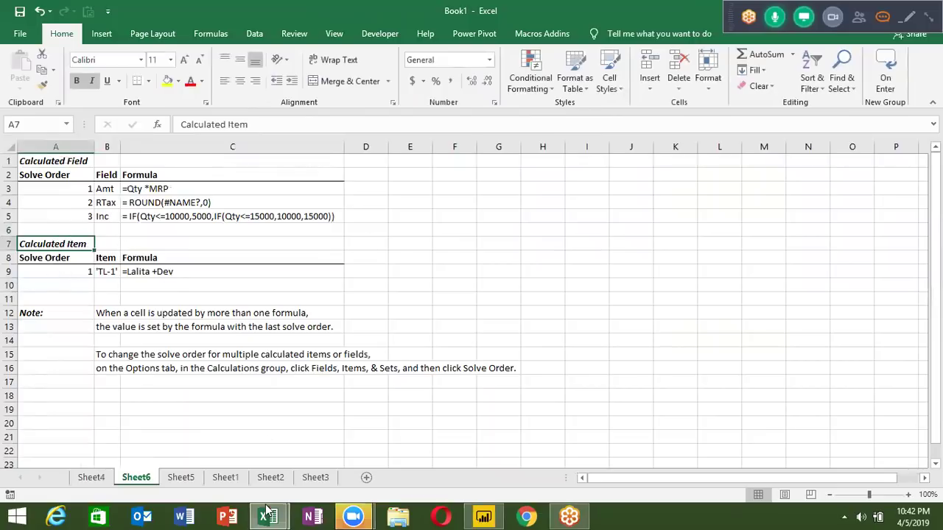
Delete the Sheet6 formula list sheet
{"action": "left_click", "coordinate": [185, 478]}
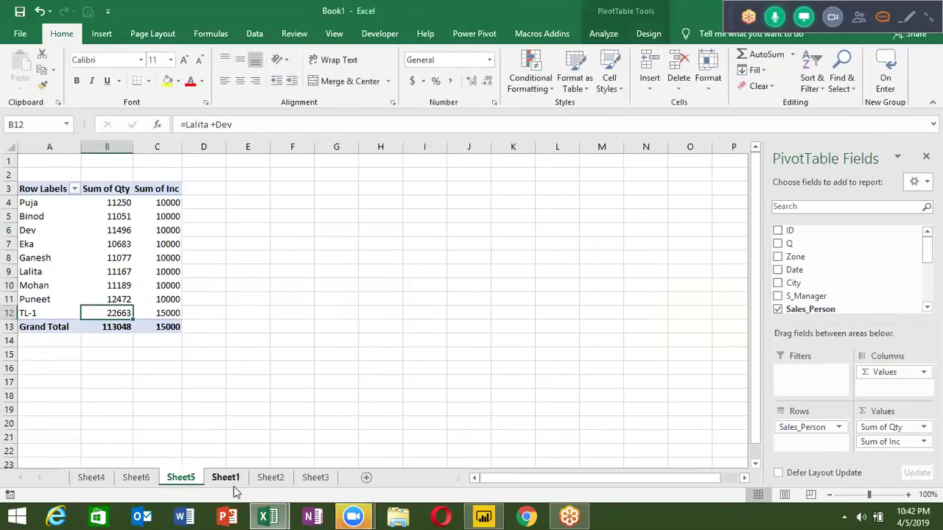
{"action": "left_click", "coordinate": [606, 37]}
{"action": "left_click", "coordinate": [630, 55]}
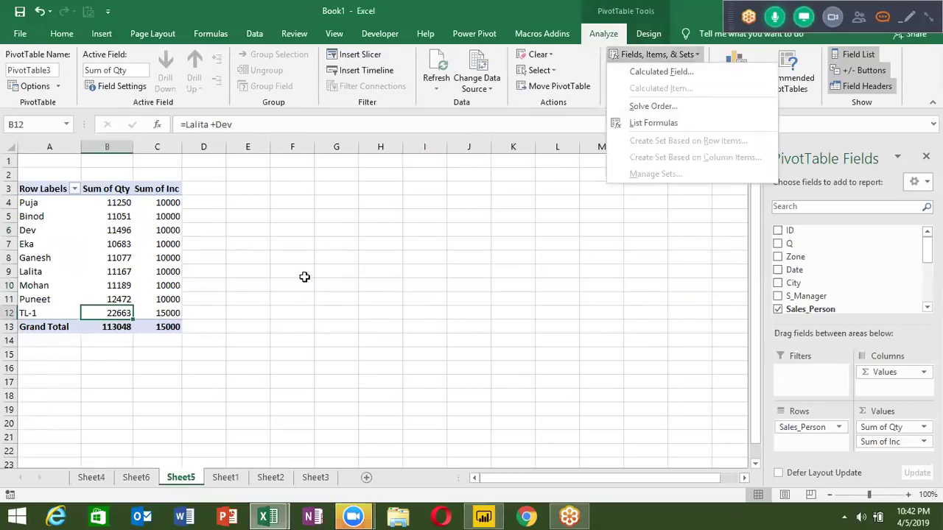
{"action": "left_click", "coordinate": [128, 464]}
{"action": "left_click", "coordinate": [129, 464]}
{"action": "left_click", "coordinate": [134, 477]}
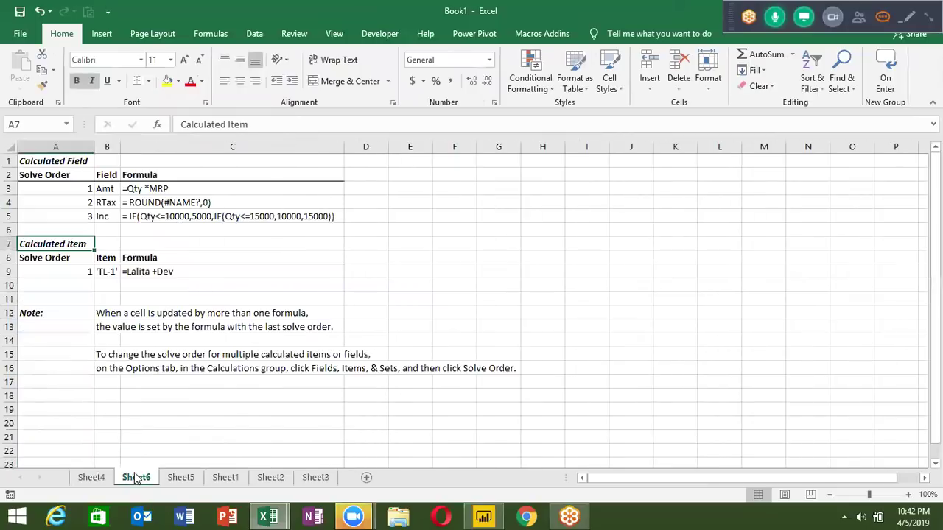
{"action": "right_click", "coordinate": [136, 477]}
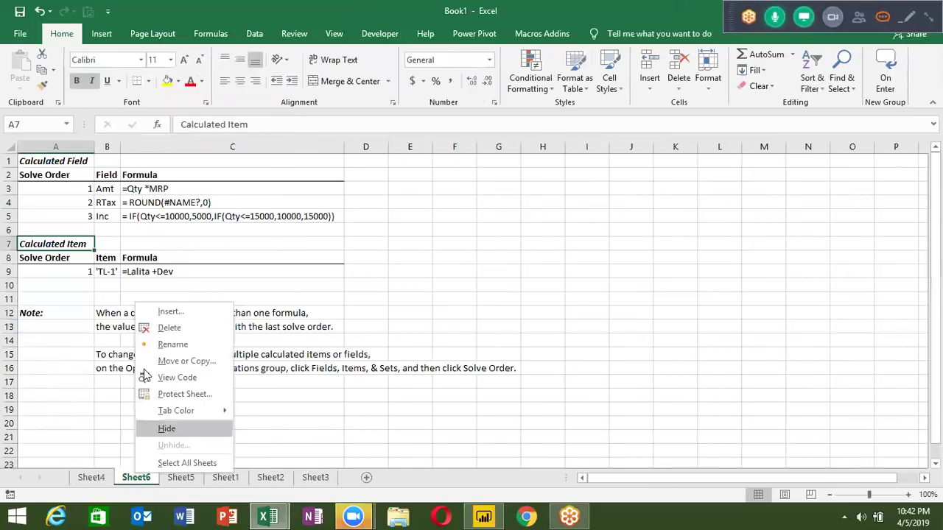
{"action": "left_click", "coordinate": [177, 335]}
{"action": "left_click", "coordinate": [450, 298]}
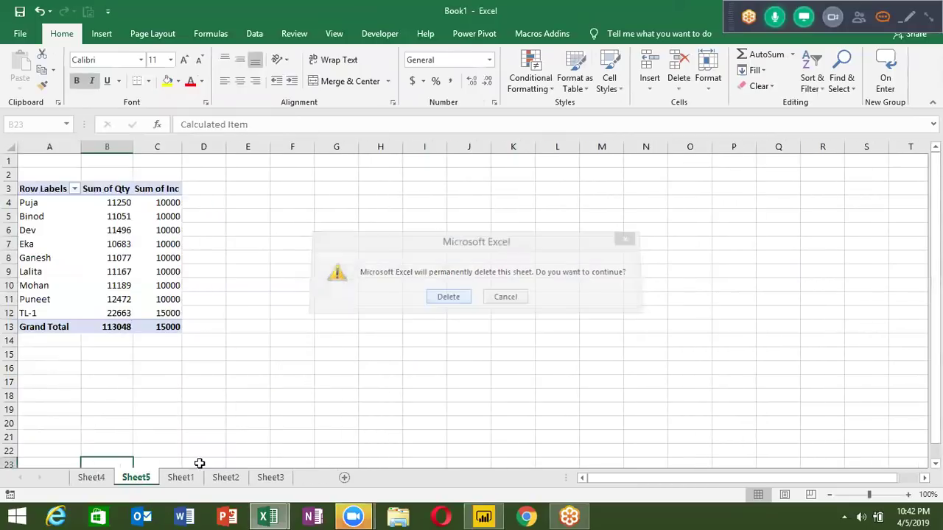
Delete the Sheet5 salesperson pivot and the blank Sheet2 and Sheet3 tabs
{"action": "right_click", "coordinate": [161, 484]}
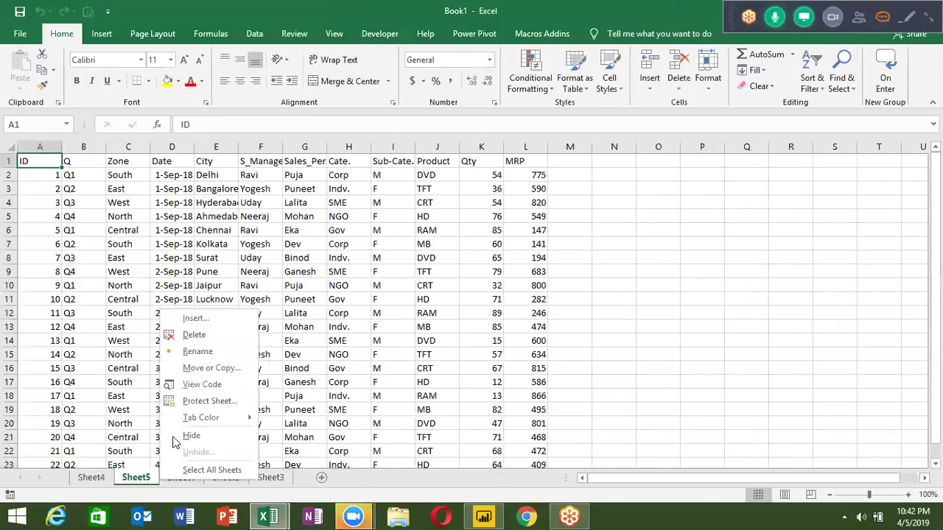
{"action": "left_click", "coordinate": [125, 480]}
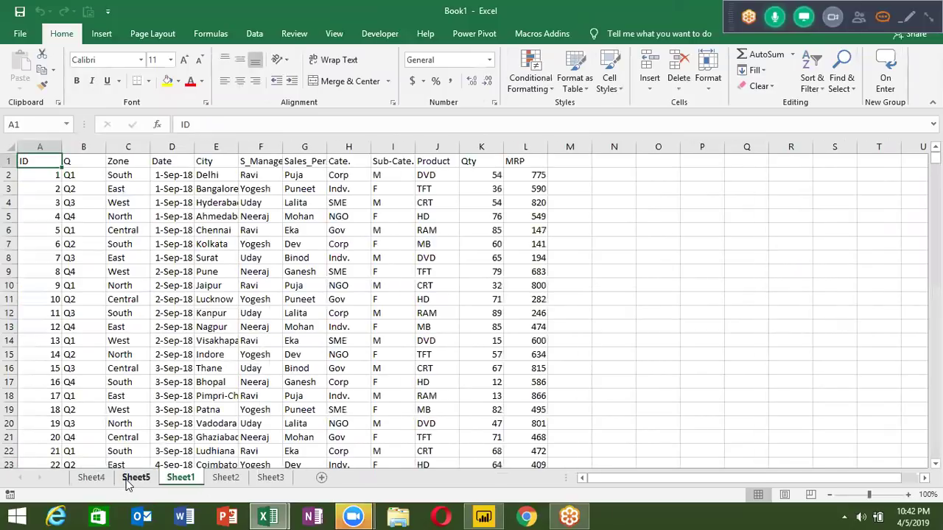
{"action": "left_click", "coordinate": [131, 478]}
{"action": "right_click", "coordinate": [133, 479]}
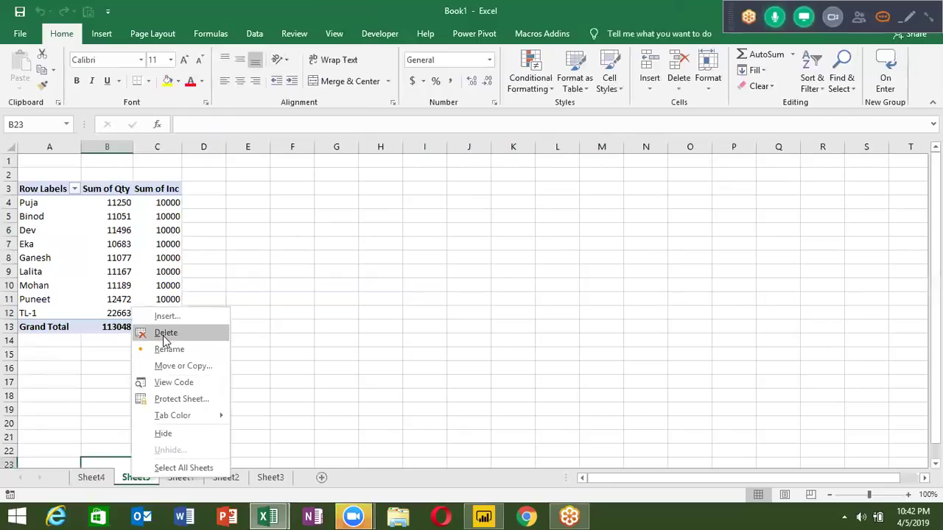
{"action": "left_click", "coordinate": [165, 332]}
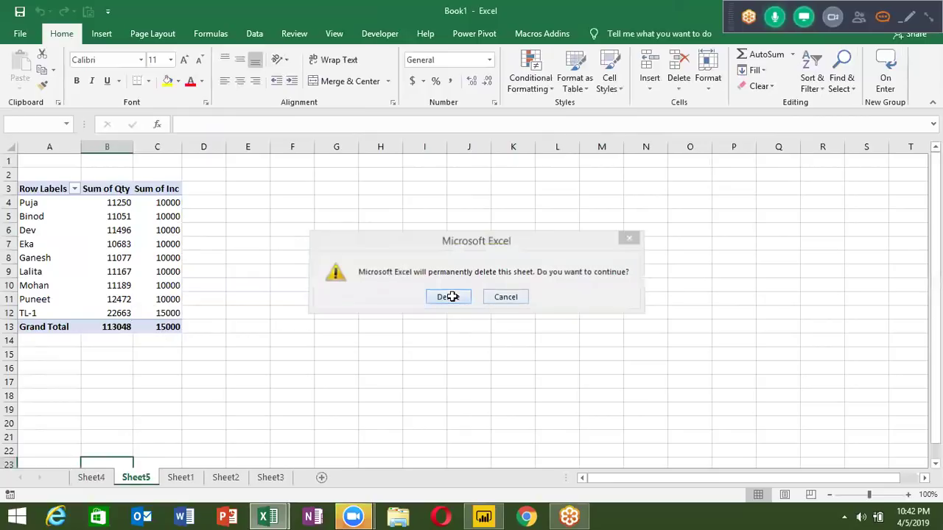
{"action": "left_click", "coordinate": [447, 296]}
{"action": "left_click", "coordinate": [189, 484]}
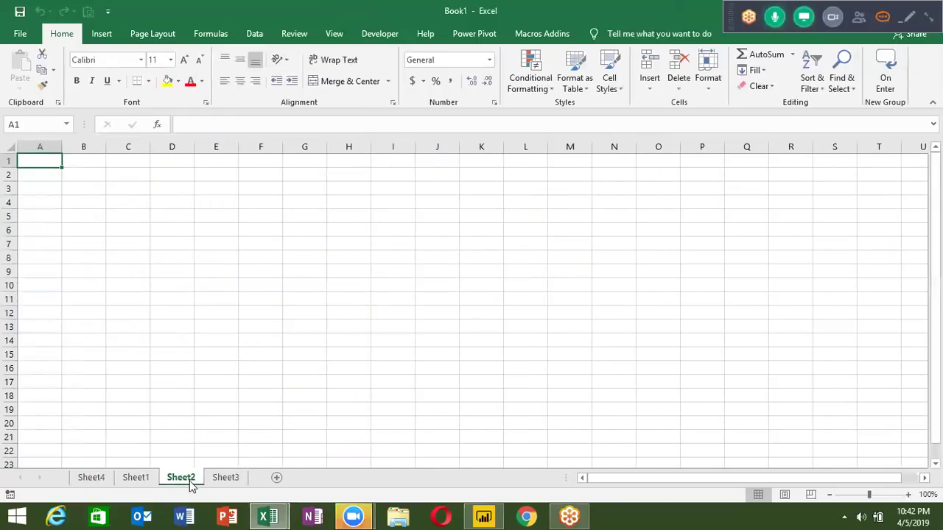
{"action": "right_click", "coordinate": [189, 483]}
{"action": "left_click", "coordinate": [217, 336]}
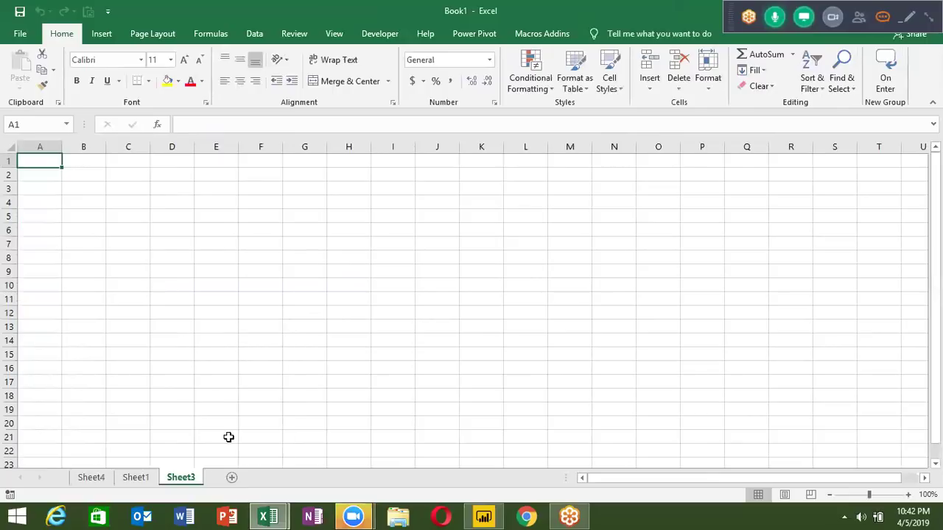
{"action": "right_click", "coordinate": [188, 478]}
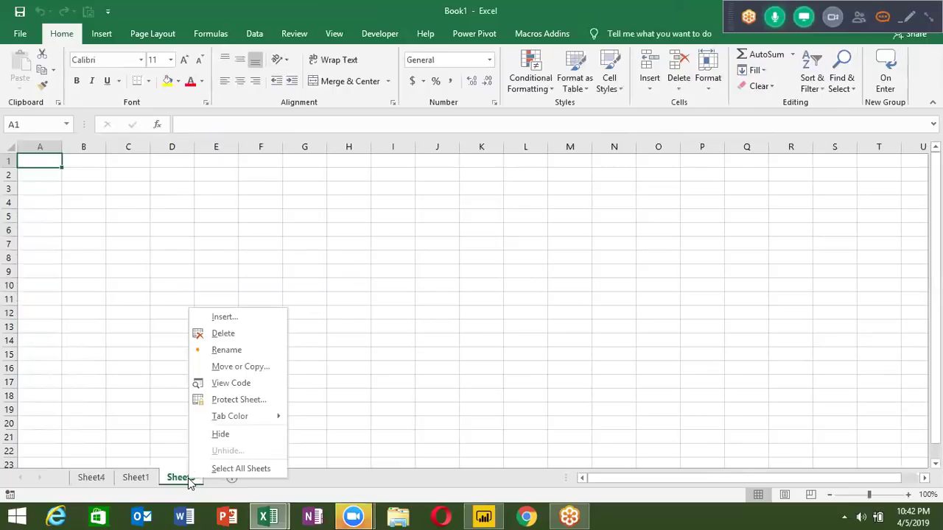
{"action": "left_click", "coordinate": [223, 333]}
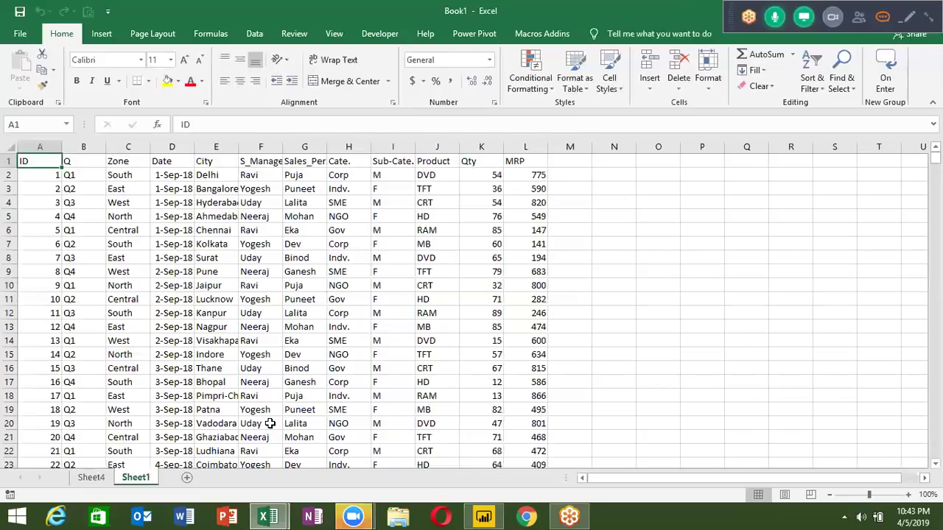
Insert a pivot on new Sheet7 with Zone rows, Product columns and Sum of Amt
{"action": "left_click", "coordinate": [103, 34]}
{"action": "left_click", "coordinate": [16, 68]}
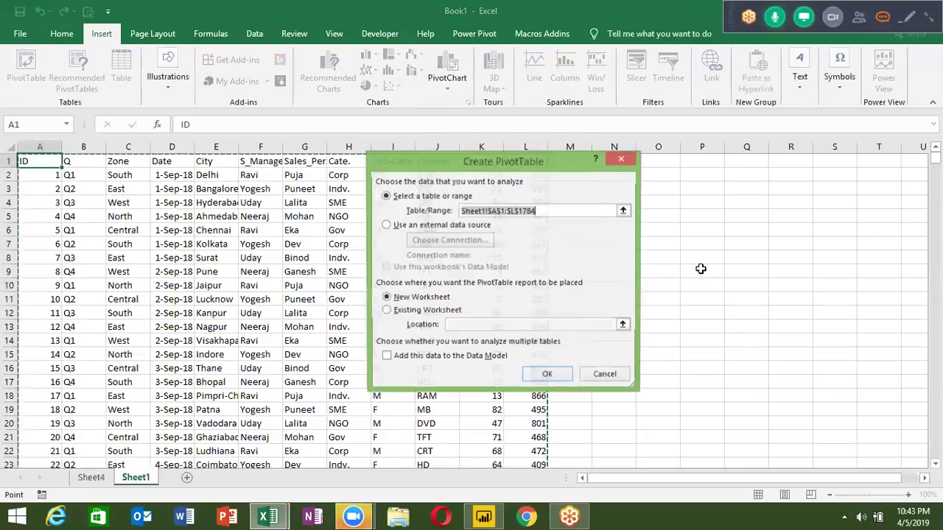
{"action": "left_click", "coordinate": [565, 374]}
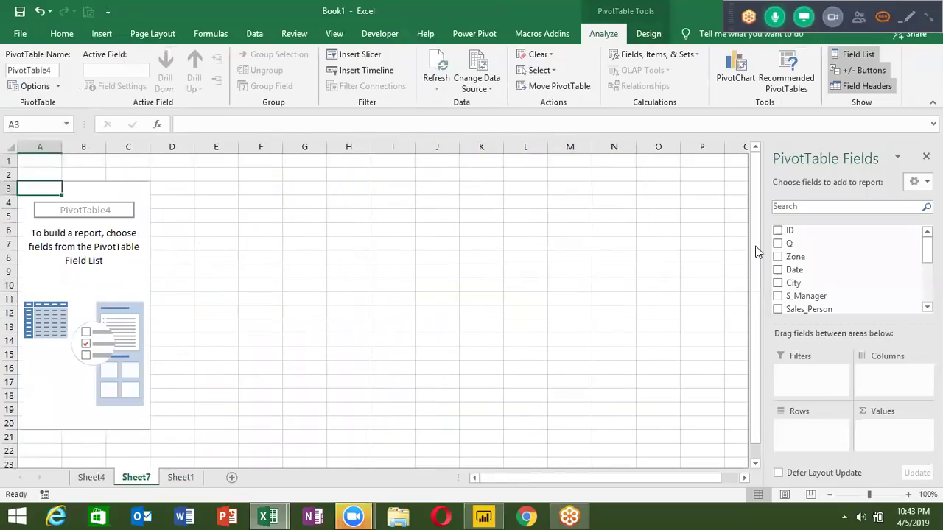
{"action": "left_click_drag", "start_coordinate": [802, 257], "coordinate": [822, 432]}
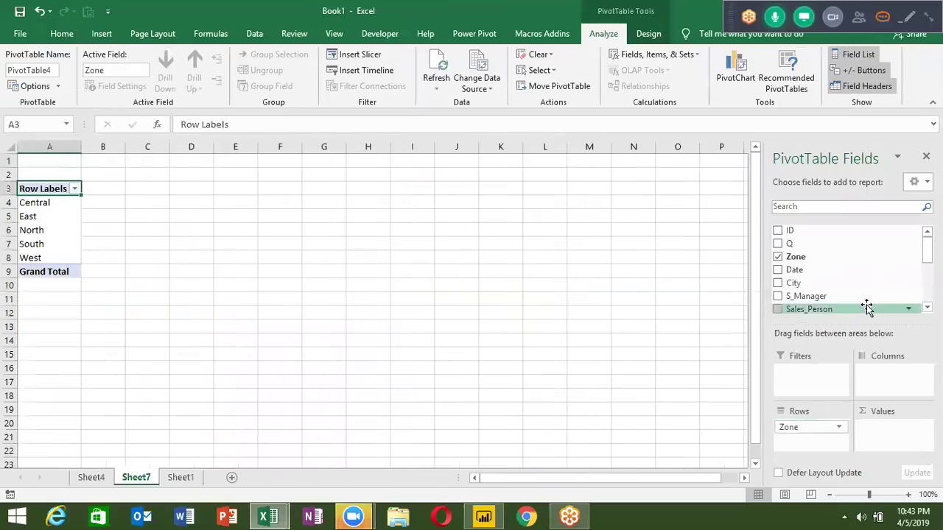
{"action": "scroll", "coordinate": [817, 272], "scroll_direction": "down", "scroll_amount": 5}
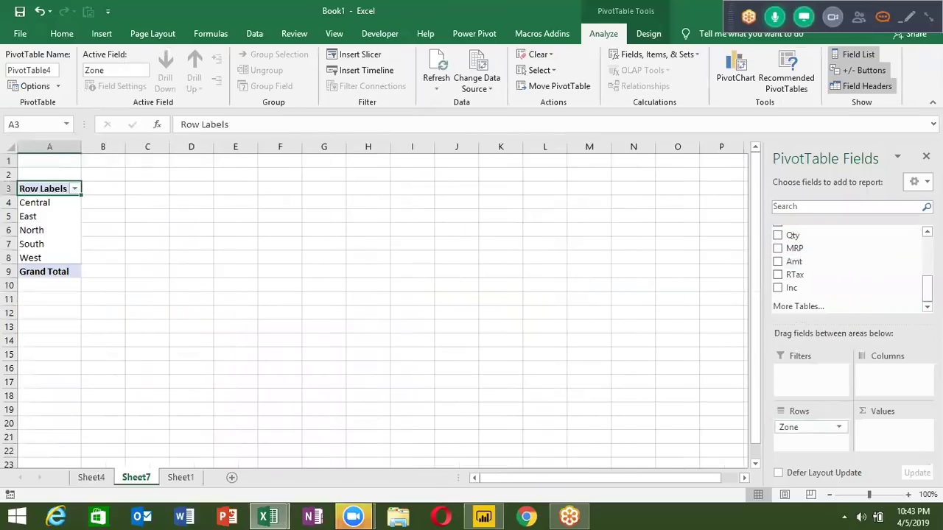
{"action": "scroll", "coordinate": [811, 251], "scroll_direction": "up", "scroll_amount": 2}
{"action": "scroll", "coordinate": [835, 266], "scroll_direction": "down", "scroll_amount": 1}
{"action": "left_click_drag", "start_coordinate": [819, 244], "coordinate": [897, 400]}
{"action": "left_click_drag", "start_coordinate": [794, 284], "coordinate": [911, 449]}
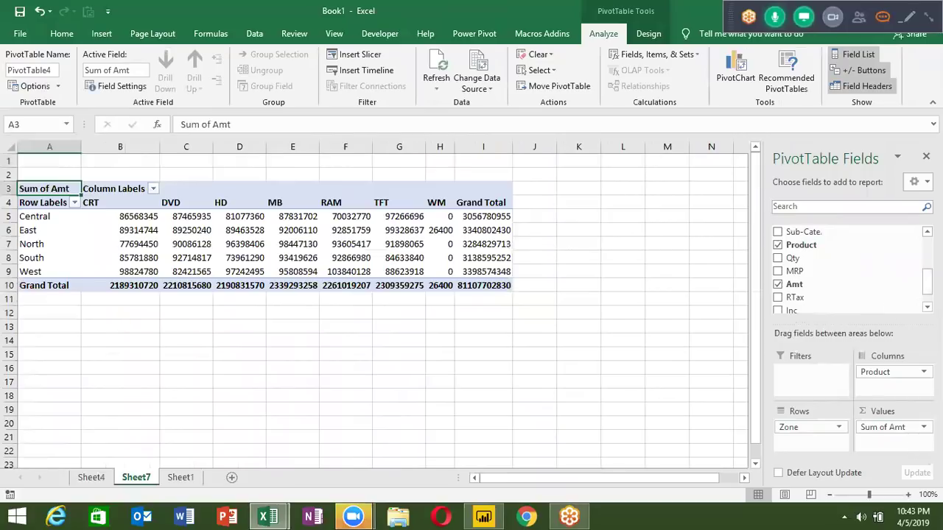
Move Product from Columns to the report filter, dismissing the calculated-items errors
{"action": "scroll", "coordinate": [927, 280], "scroll_direction": "up", "scroll_amount": 1}
{"action": "left_click_drag", "start_coordinate": [846, 243], "coordinate": [822, 382]}
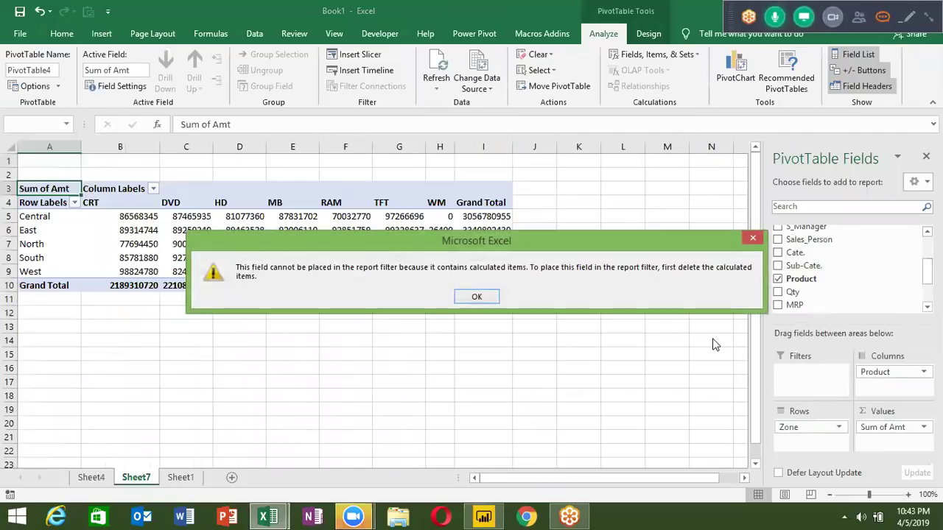
{"action": "key", "text": "Return"}
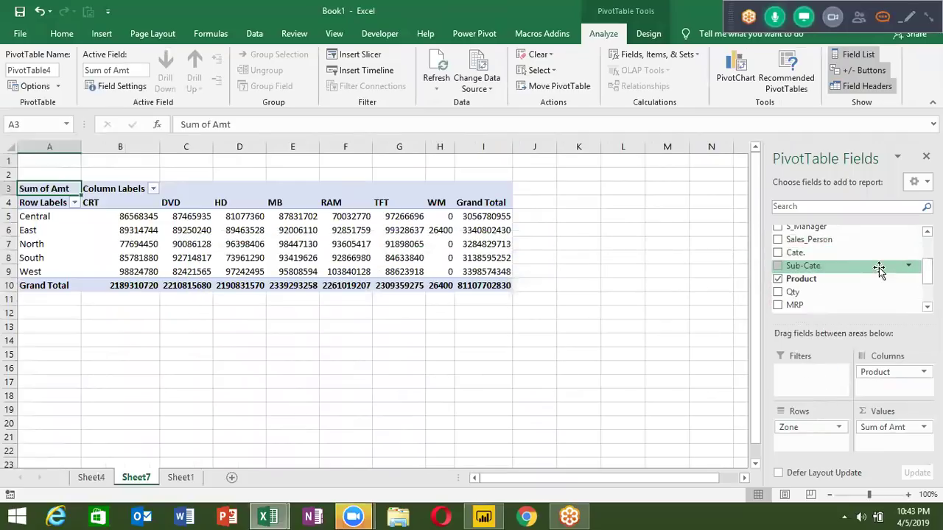
{"action": "mouse_move", "coordinate": [831, 241]}
{"action": "left_mouse_down"}
{"action": "mouse_move", "coordinate": [845, 396]}
{"action": "mouse_move", "coordinate": [802, 373]}
{"action": "left_mouse_up"}
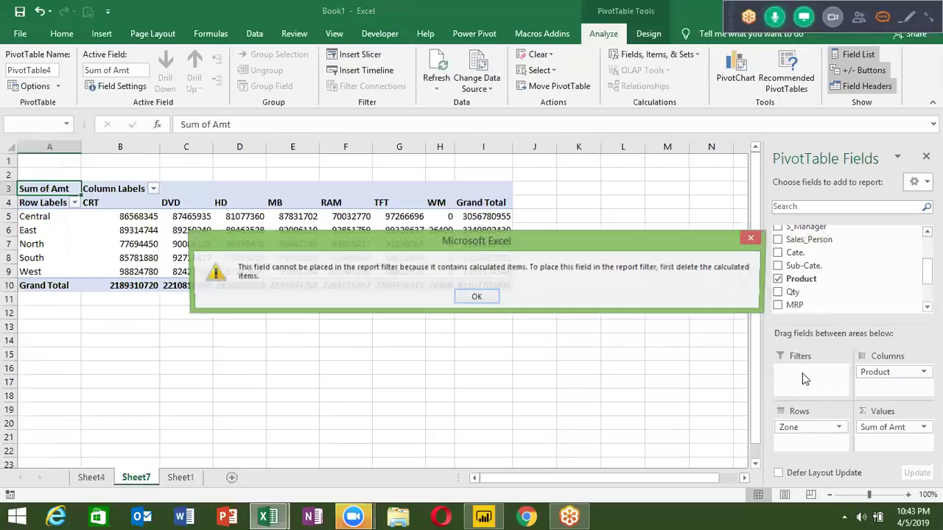
{"action": "left_click", "coordinate": [477, 298]}
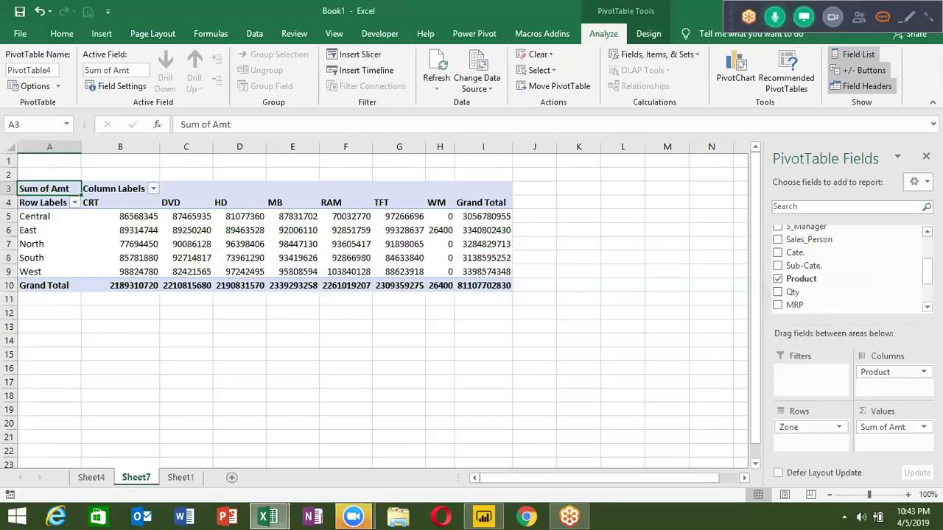
{"action": "scroll", "coordinate": [847, 265], "scroll_direction": "down", "scroll_amount": 2}
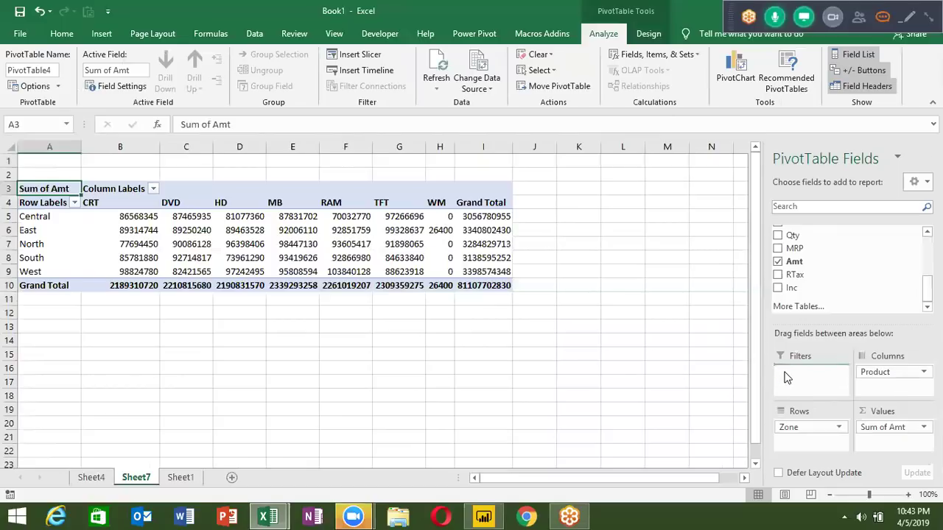
{"action": "left_click_drag", "start_coordinate": [887, 372], "coordinate": [794, 370]}
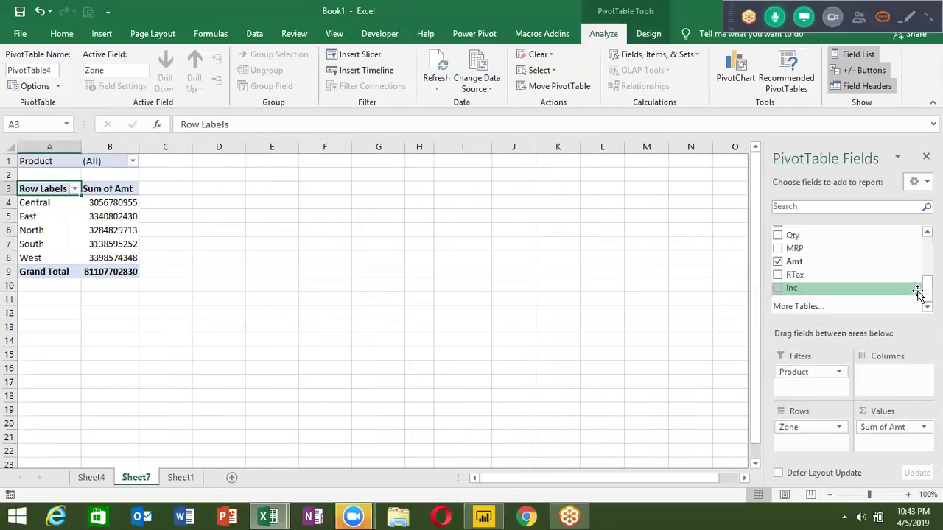
Add Sales_Person as the pivot's column labels, including TL-1
{"action": "scroll", "coordinate": [853, 265], "scroll_direction": "up", "scroll_amount": 1}
{"action": "scroll", "coordinate": [853, 265], "scroll_direction": "up", "scroll_amount": 1}
{"action": "scroll", "coordinate": [853, 265], "scroll_direction": "up", "scroll_amount": 3}
{"action": "left_click_drag", "start_coordinate": [836, 245], "coordinate": [903, 388]}
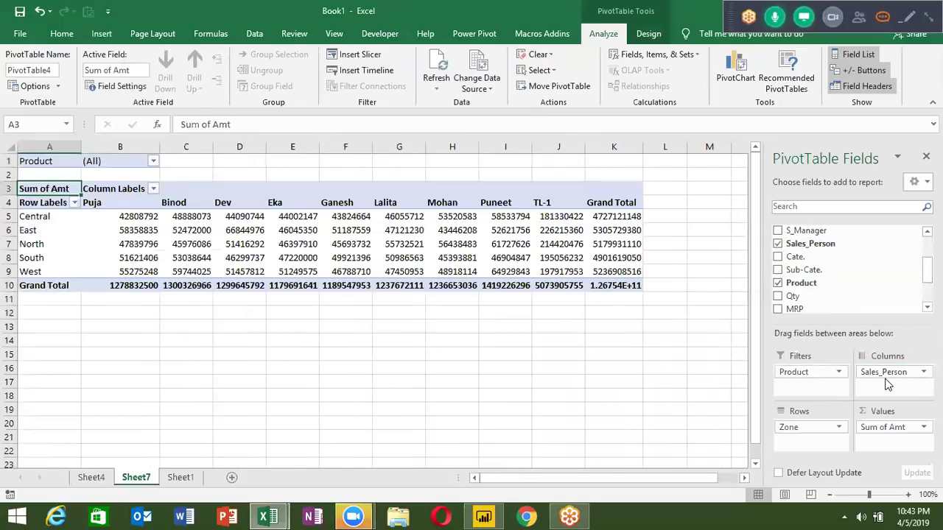
Check the Product filter's item list and close it, leaving the filter at All
{"action": "left_click", "coordinate": [153, 161]}
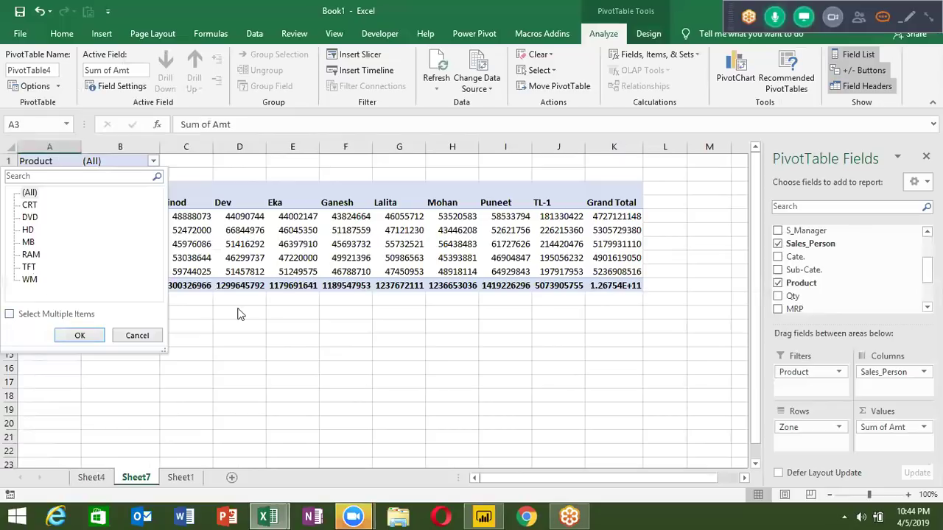
{"action": "key", "text": "Escape"}
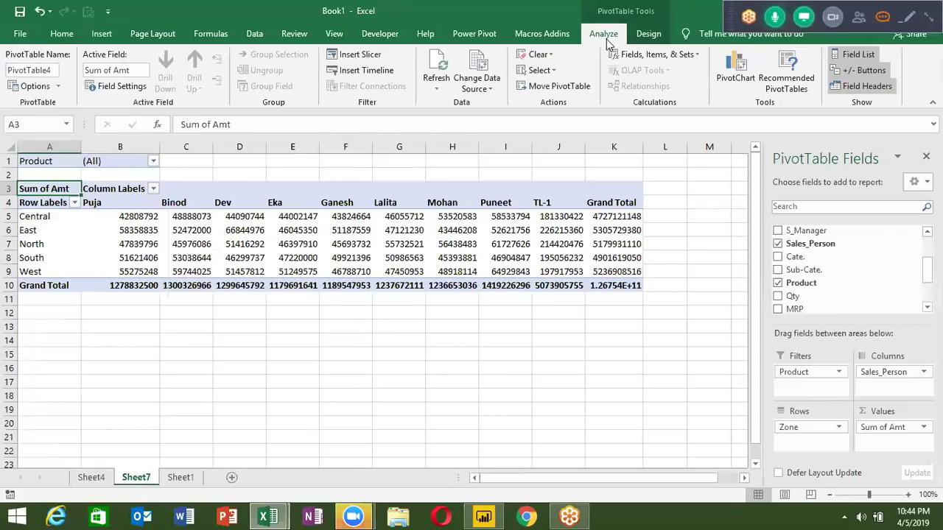
Use Show Report Filter Pages on Product to create one pivot sheet per product
{"action": "left_click", "coordinate": [57, 87]}
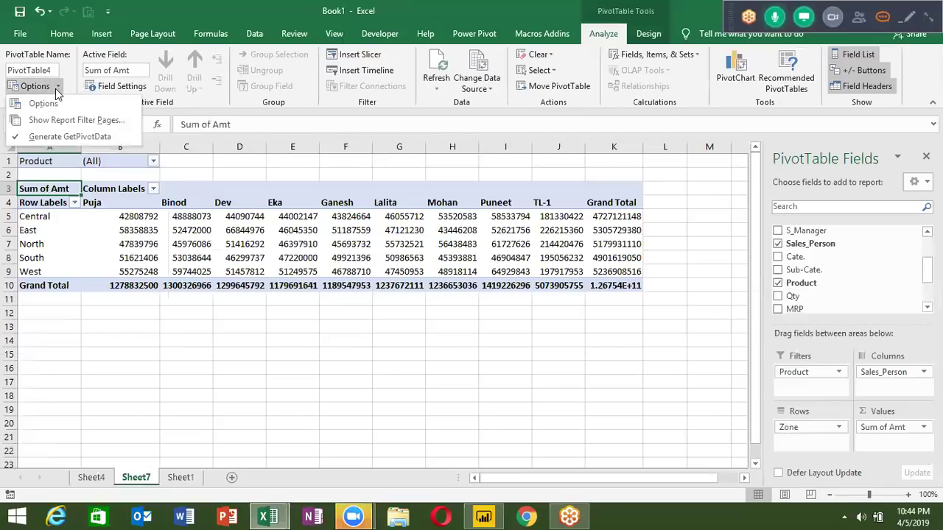
{"action": "left_click", "coordinate": [76, 121]}
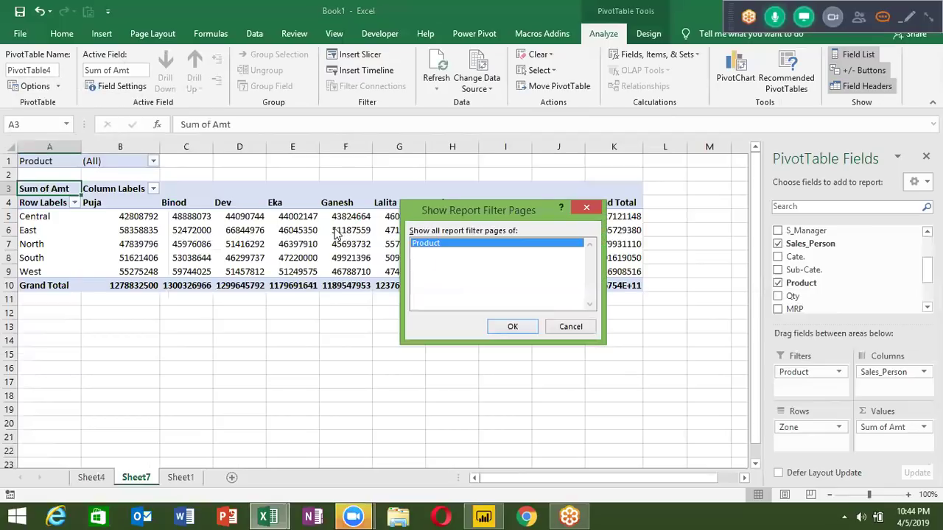
{"action": "left_click", "coordinate": [534, 329]}
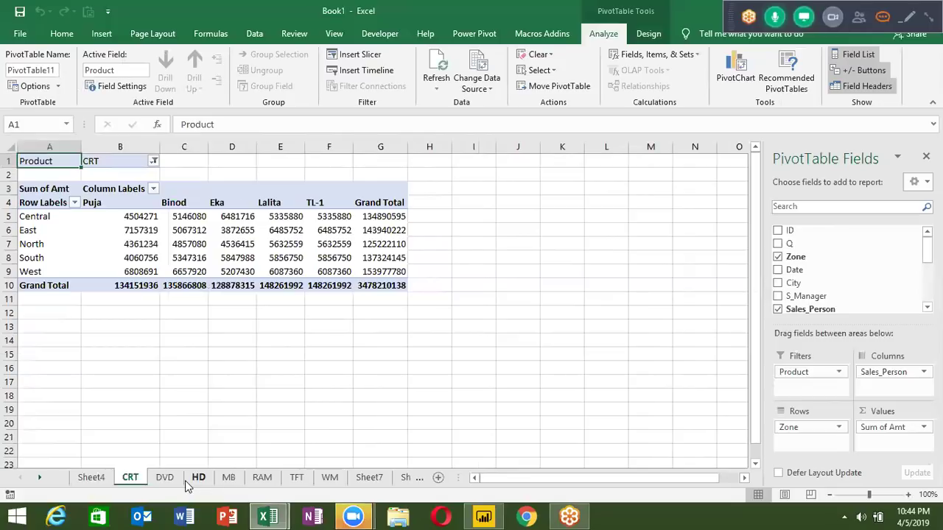
Review the HD, MB, RAM, TFT and WM sheets and Sheet7, then show the desktop
{"action": "left_click", "coordinate": [198, 477]}
{"action": "left_click", "coordinate": [230, 478]}
{"action": "left_click", "coordinate": [280, 477]}
{"action": "left_click", "coordinate": [296, 477]}
{"action": "left_click", "coordinate": [329, 477]}
{"action": "left_click", "coordinate": [360, 479]}
{"action": "left_click", "coordinate": [327, 479]}
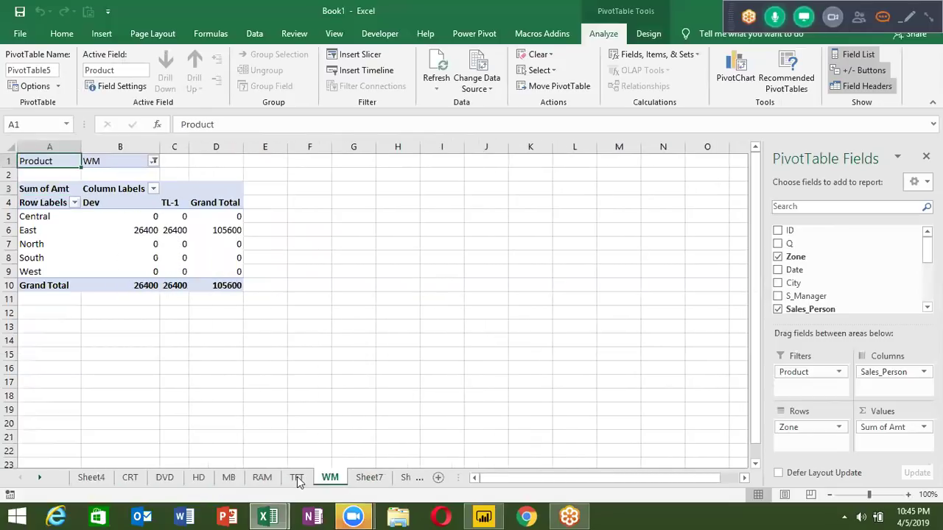
{"action": "left_click", "coordinate": [297, 479]}
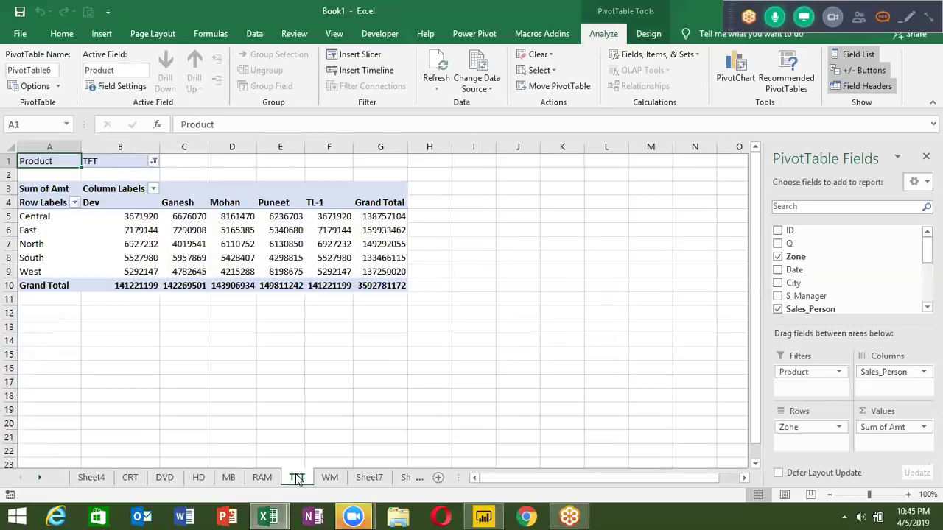
{"action": "key", "text": "super+d"}
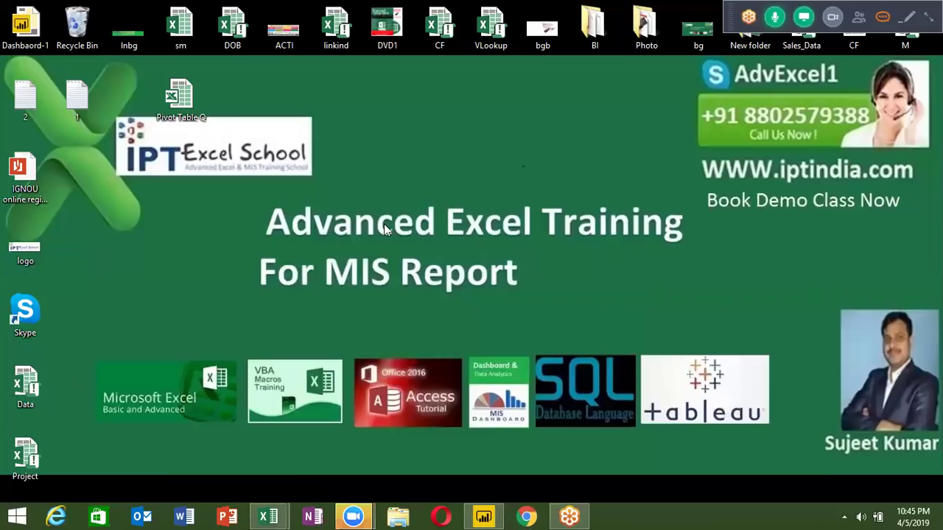